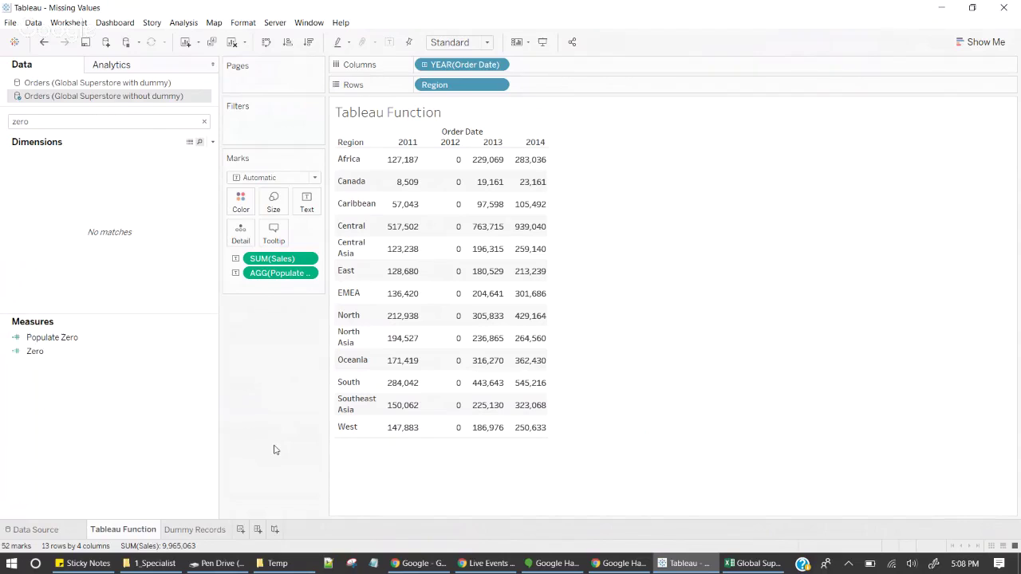
Create a new worksheet, place it before the Tableau Function sheet and rename it Draft
click(240, 529)
drag(251, 532, 99, 532)
double_click(100, 529)
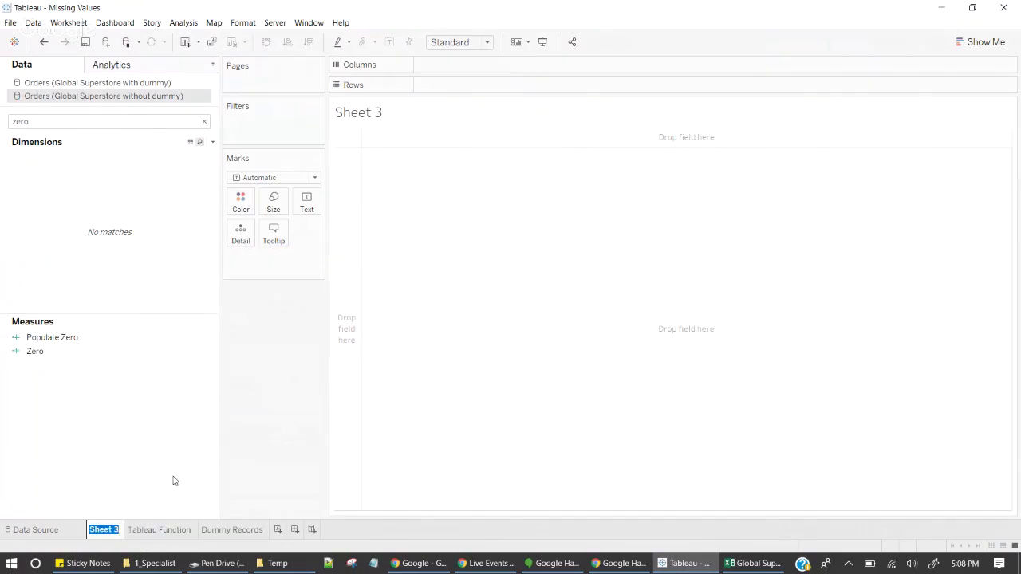
text(Draft)
key(Return)
Connect to the Excel workbook Global Superstore without dummy.xls as a new data source
click(105, 43)
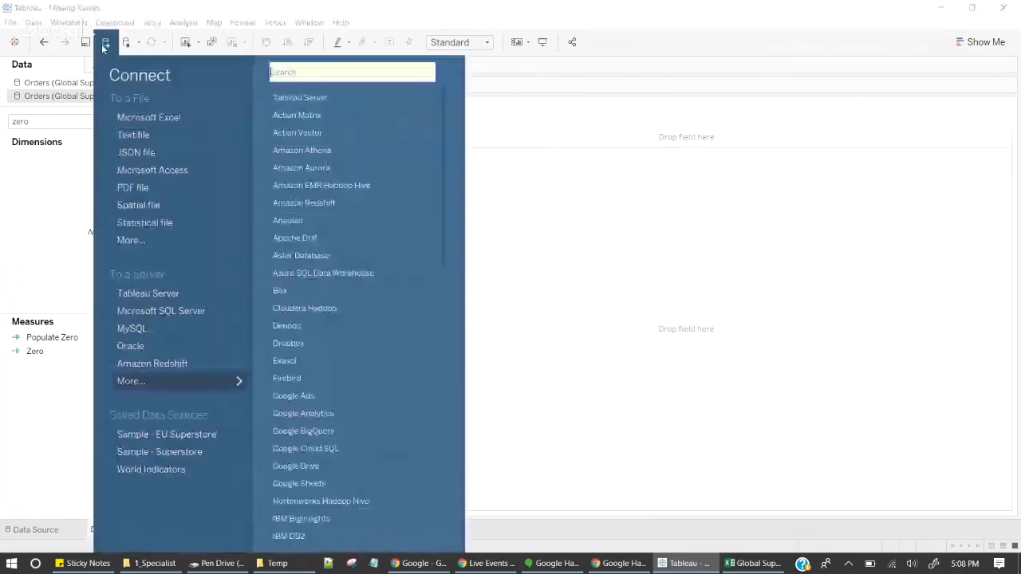
click(160, 117)
click(217, 125)
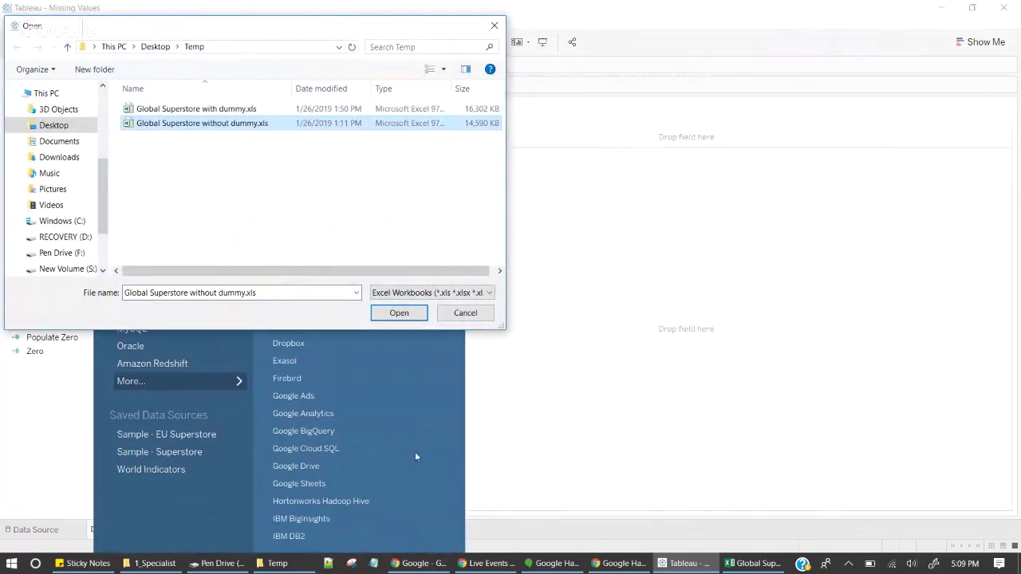
click(399, 312)
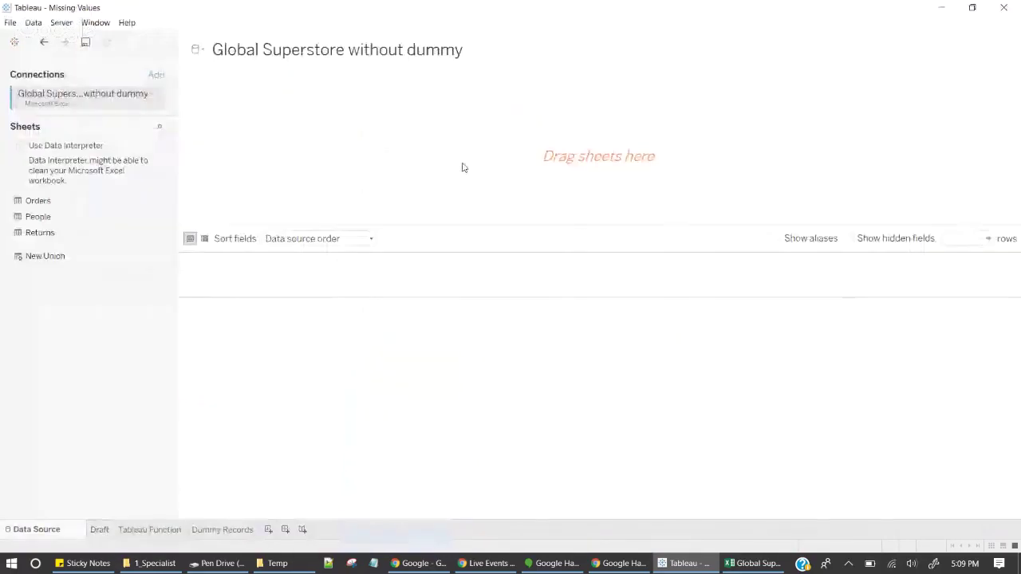
Rename the new data source as Test and add the Orders sheet to it
click(445, 53)
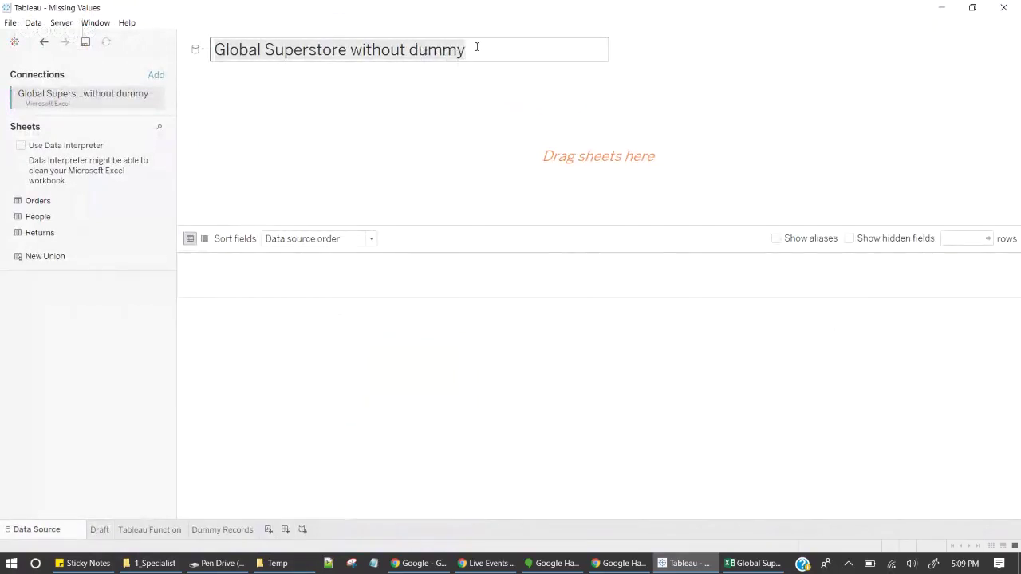
text(Test)
click(152, 320)
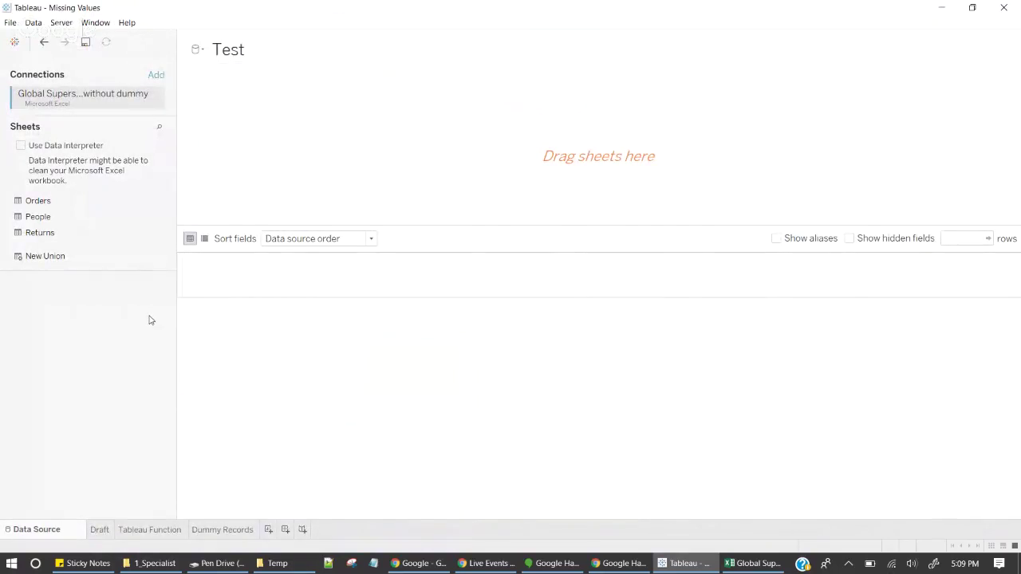
drag(37, 201, 324, 129)
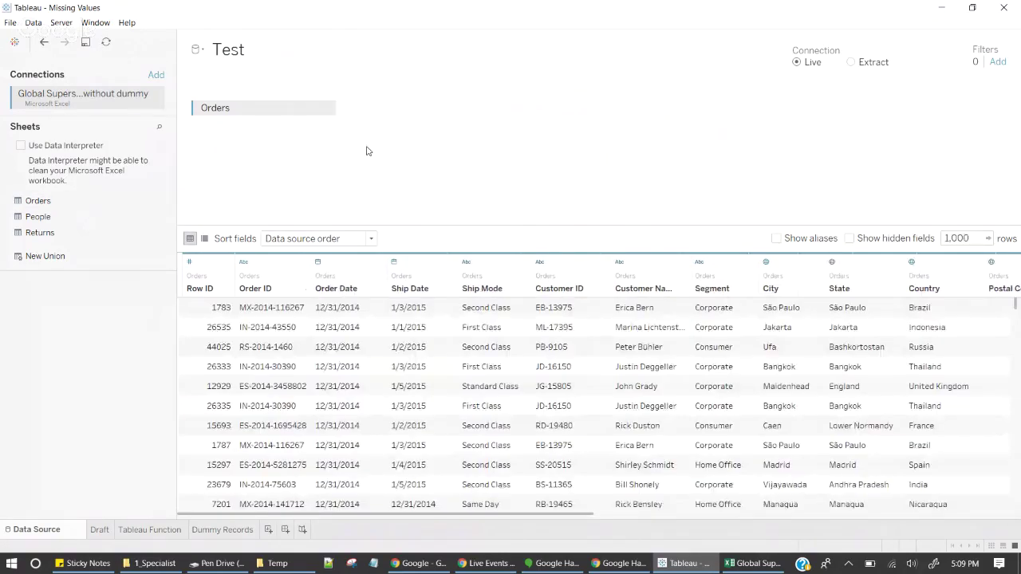
On the Draft sheet, place Region from the Orders (Global Superstore without dummy) data source on Rows
click(100, 530)
double_click(105, 135)
key(BackSpace)
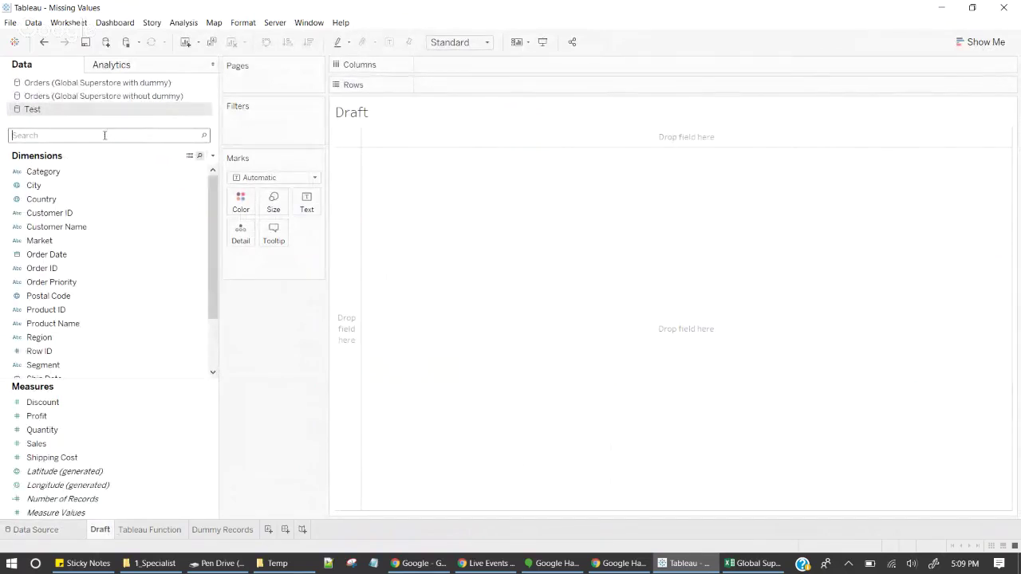
text(region)
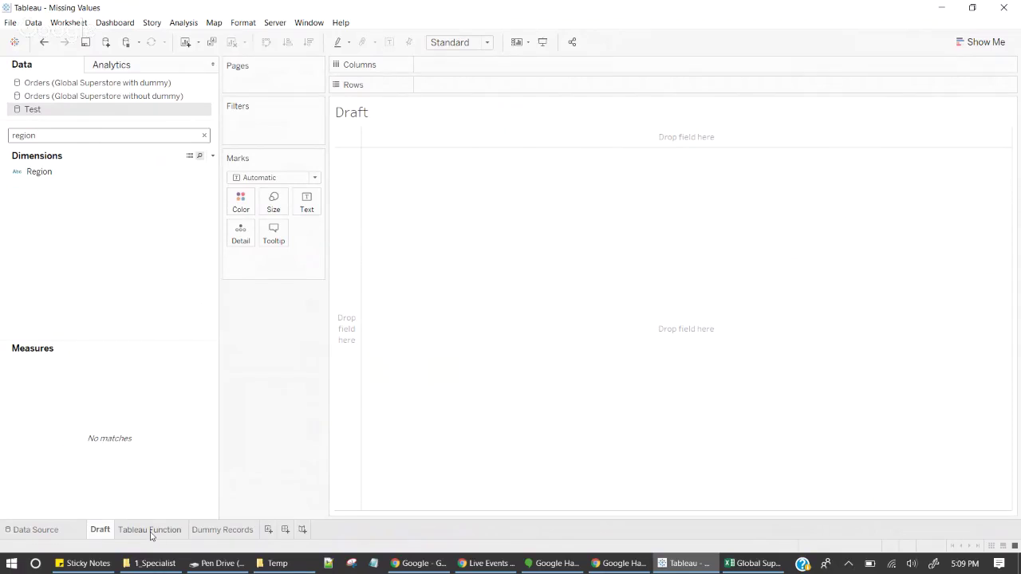
drag(39, 172, 429, 87)
Find the Order Date field and place it on Columns as years
click(57, 134)
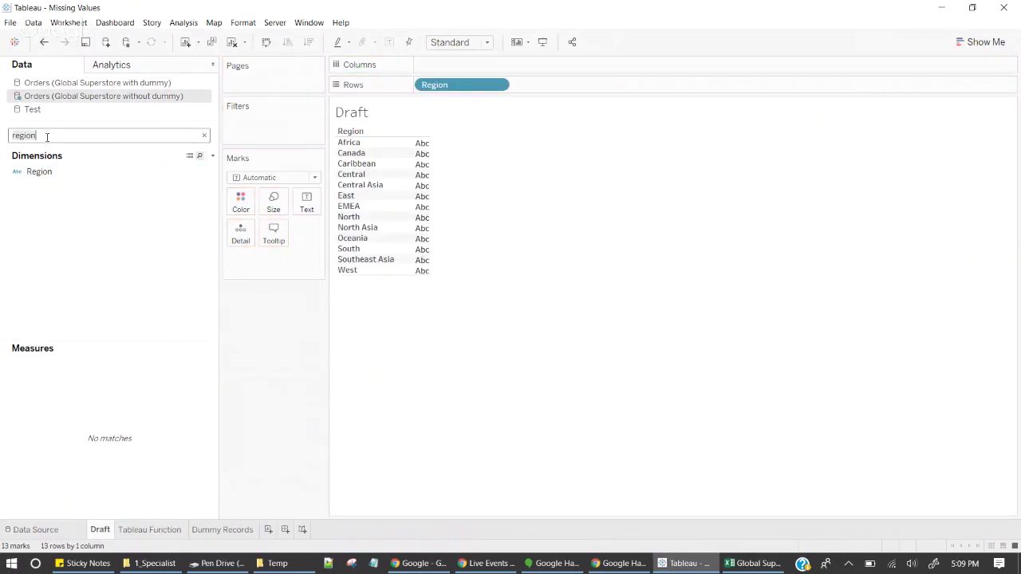
text(date)
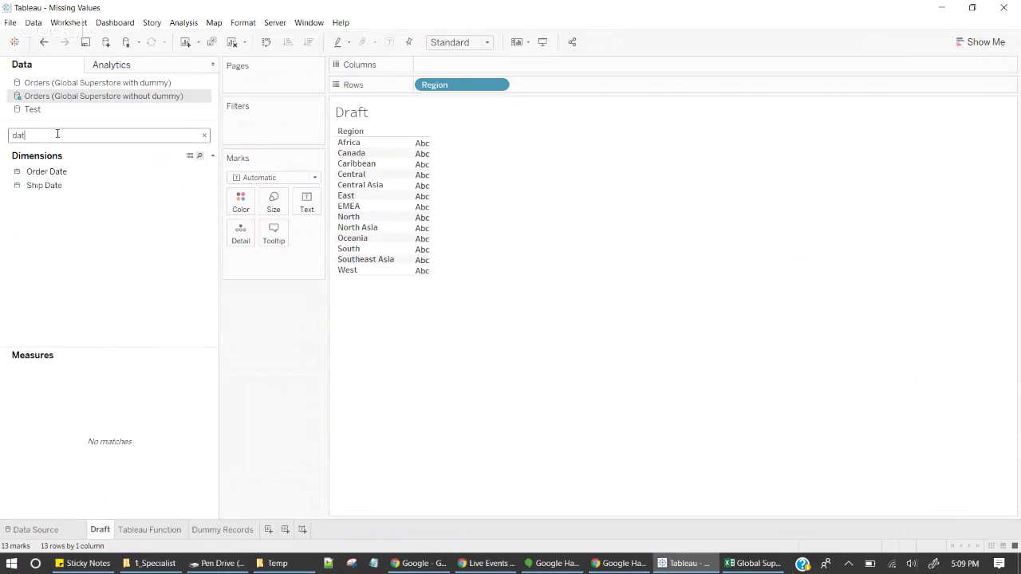
click(50, 174)
drag(49, 176, 467, 72)
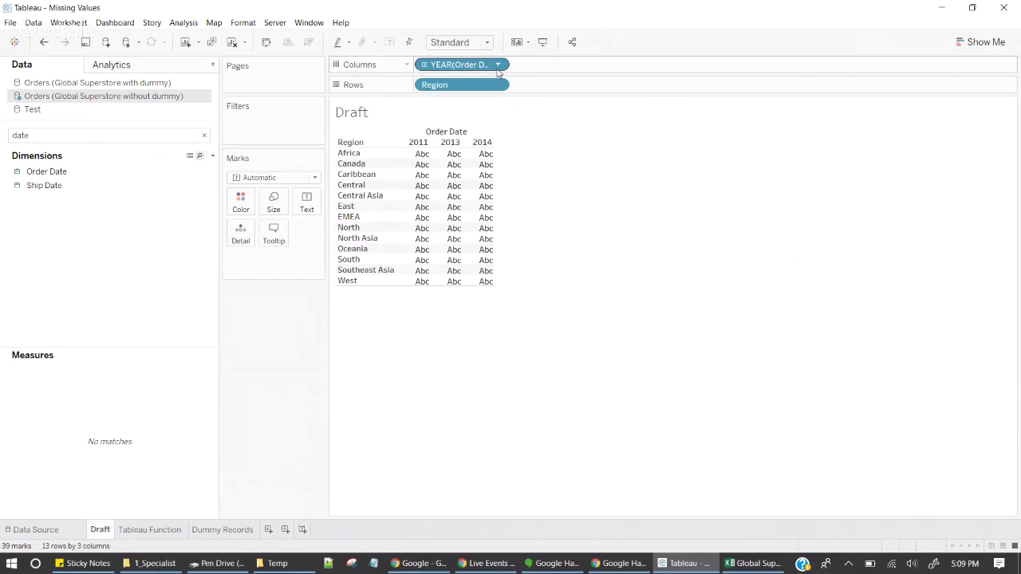
Find the Sales measure and show it as the text values of the table
click(204, 136)
text(sales)
drag(36, 352, 303, 213)
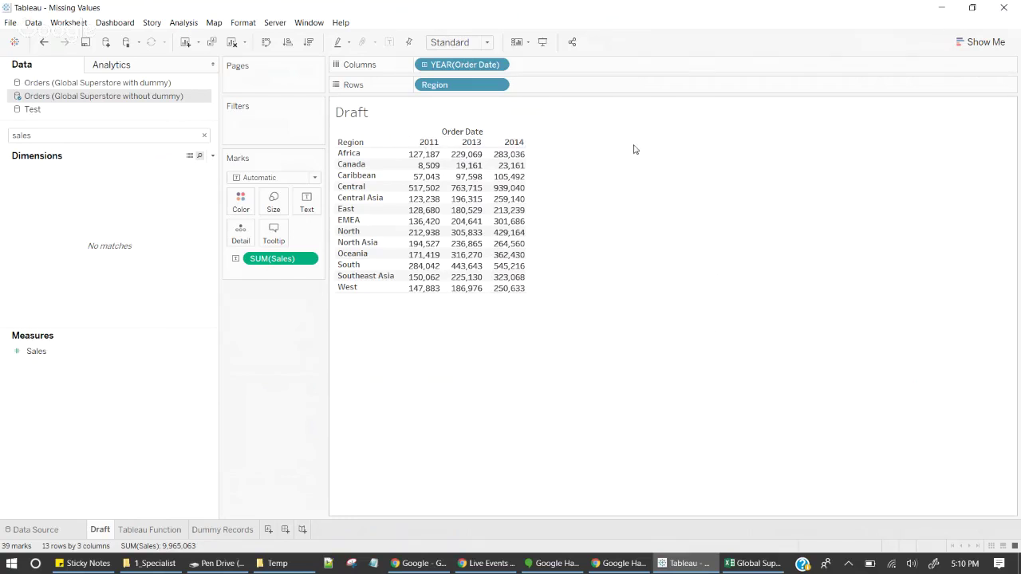
Turn on the display of empty rows and empty columns in the table layout
mouse_move(442, 145)
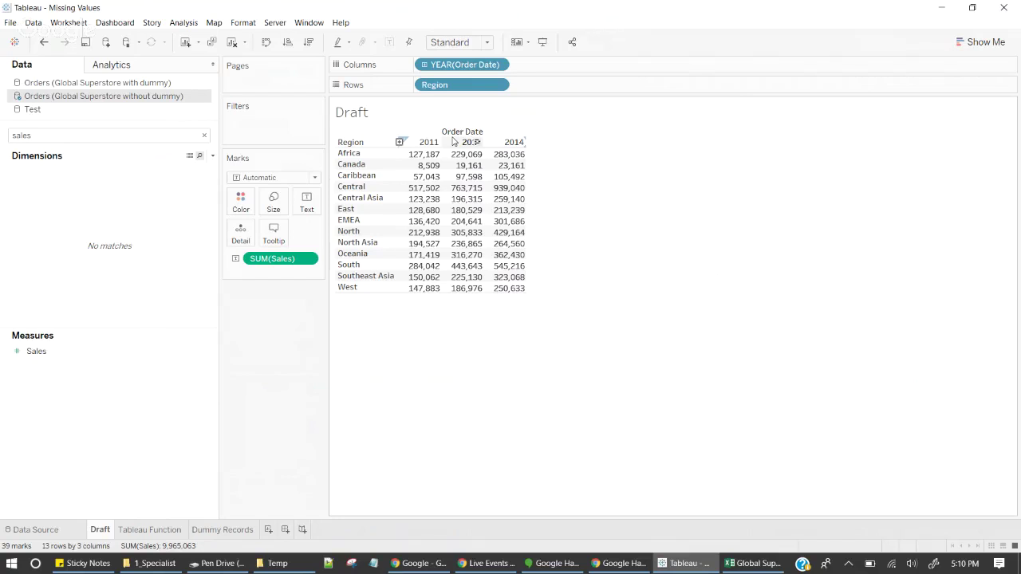
click(184, 25)
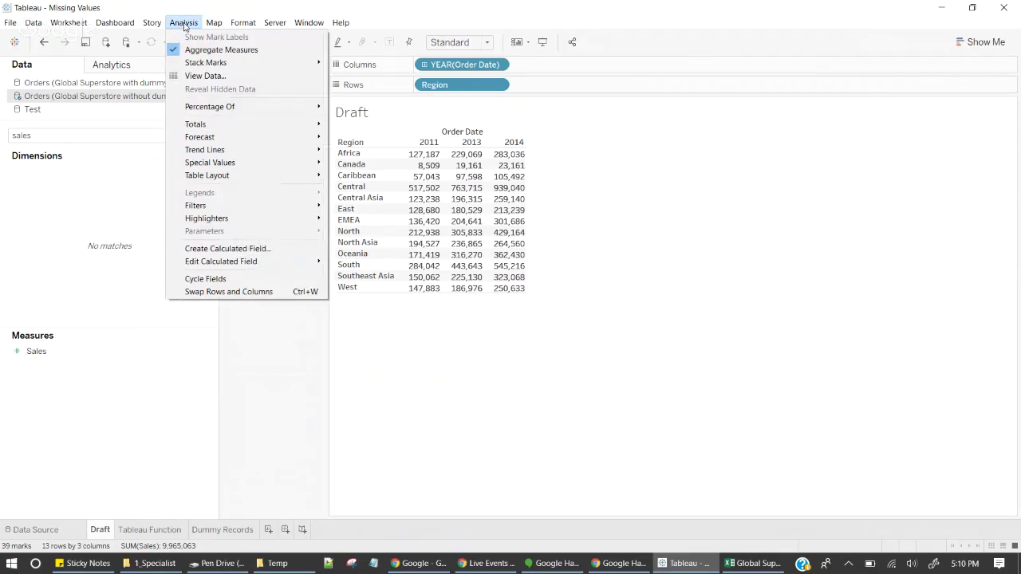
mouse_move(209, 178)
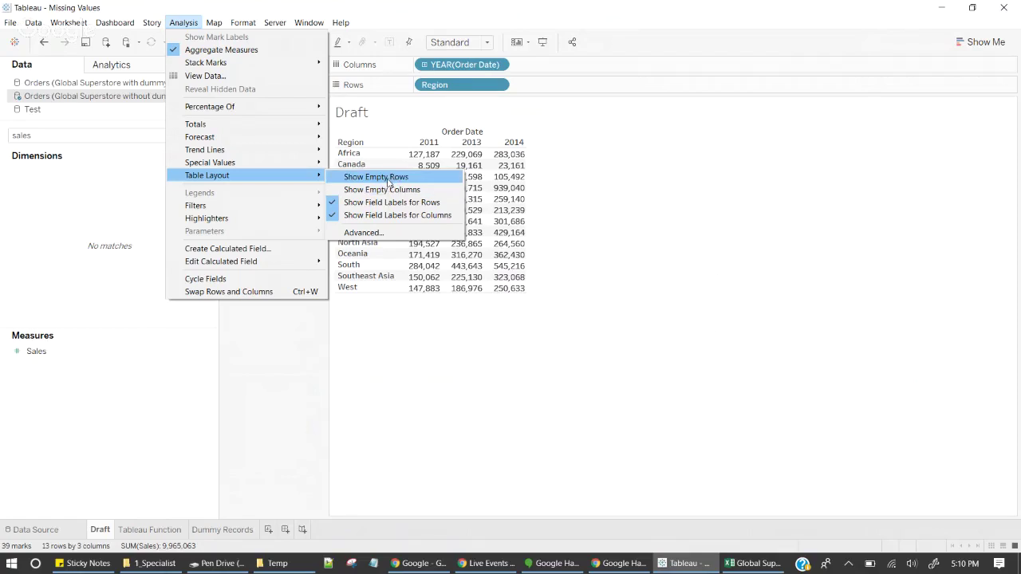
click(387, 177)
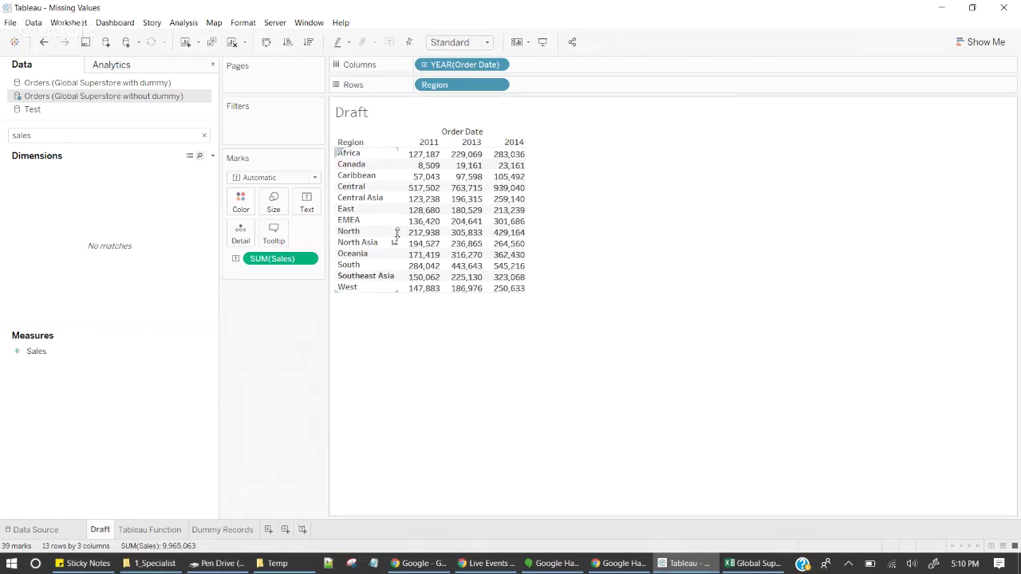
click(184, 22)
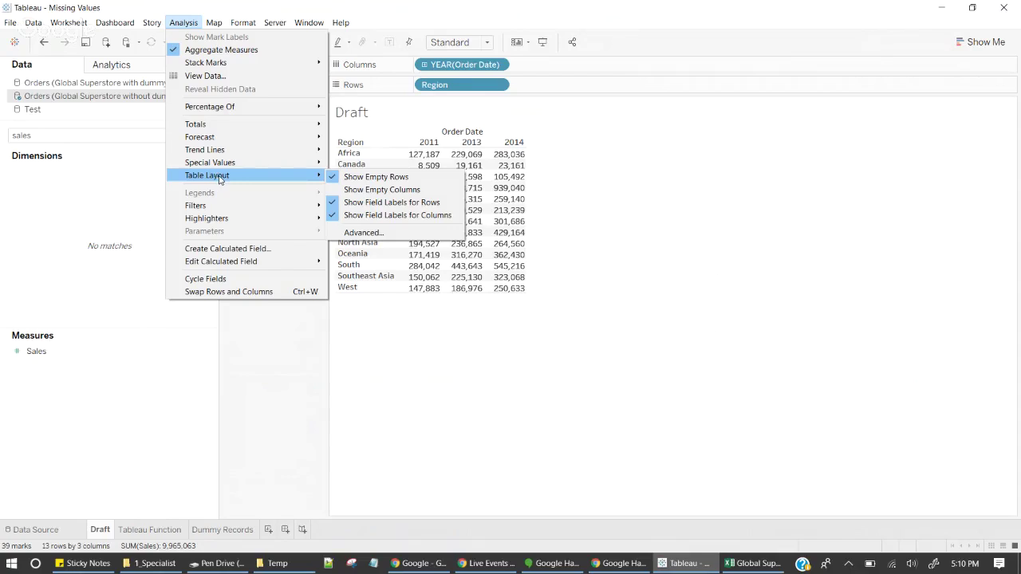
click(394, 192)
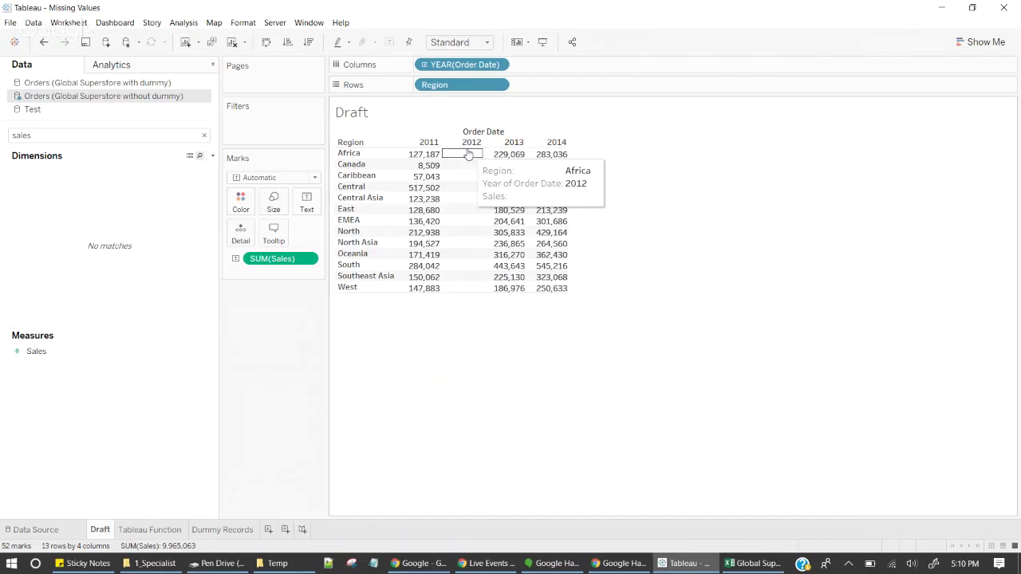
mouse_move(476, 163)
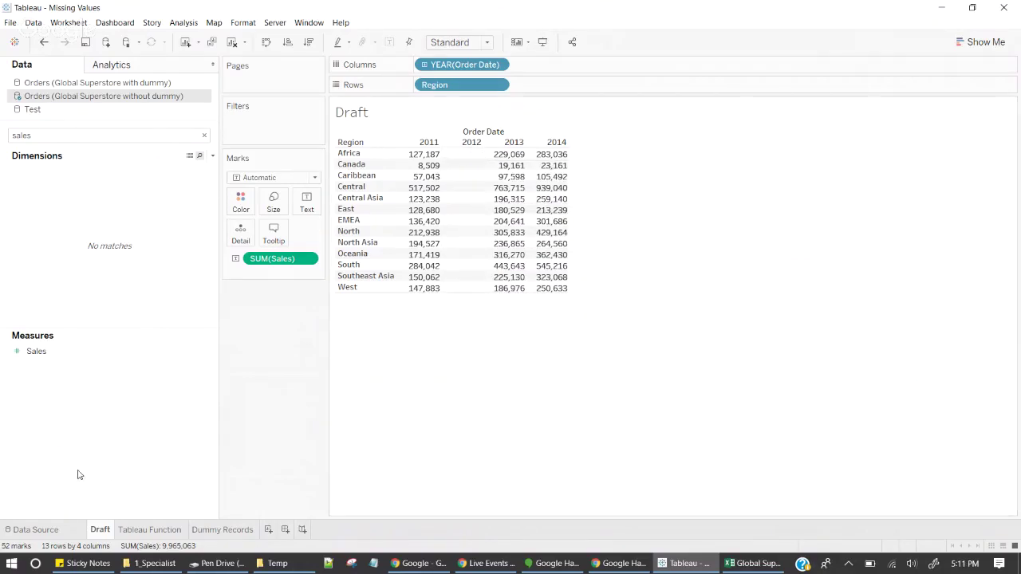
Try to create a calculated field named Zero with the formula 0
right_click(103, 386)
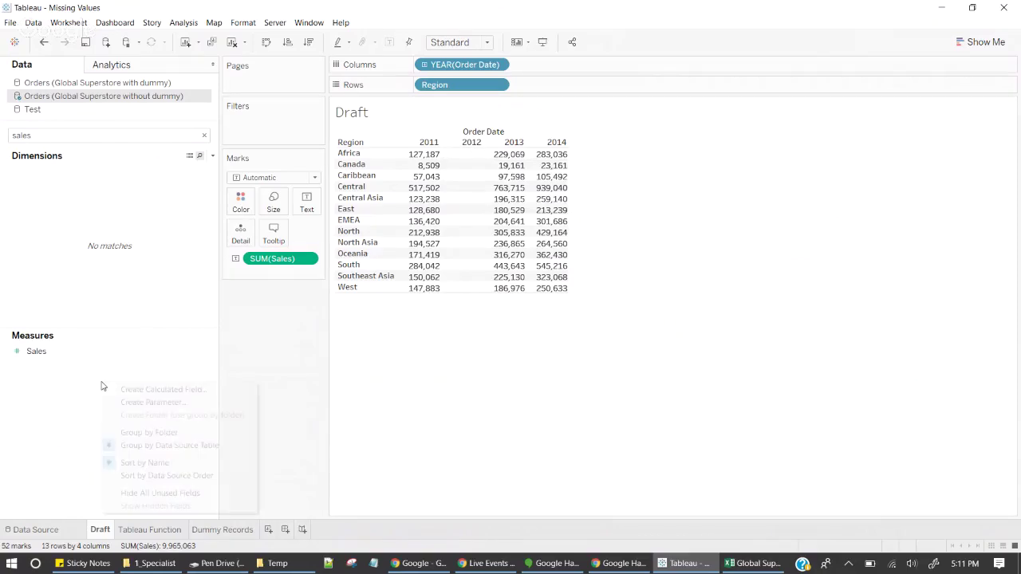
click(166, 389)
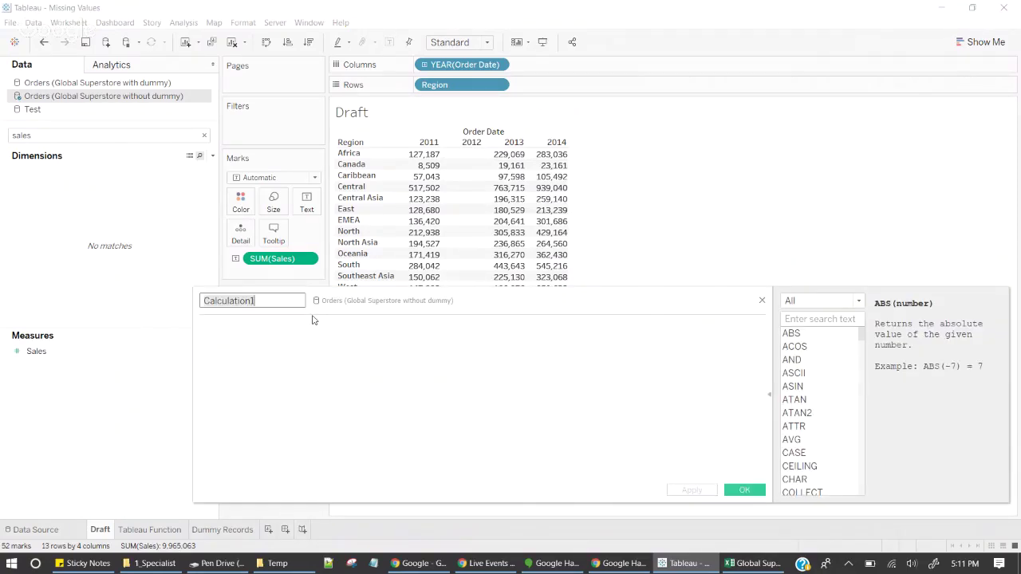
text(Zr)
key(BackSpace)
text(ero)
click(303, 336)
text(0)
click(742, 489)
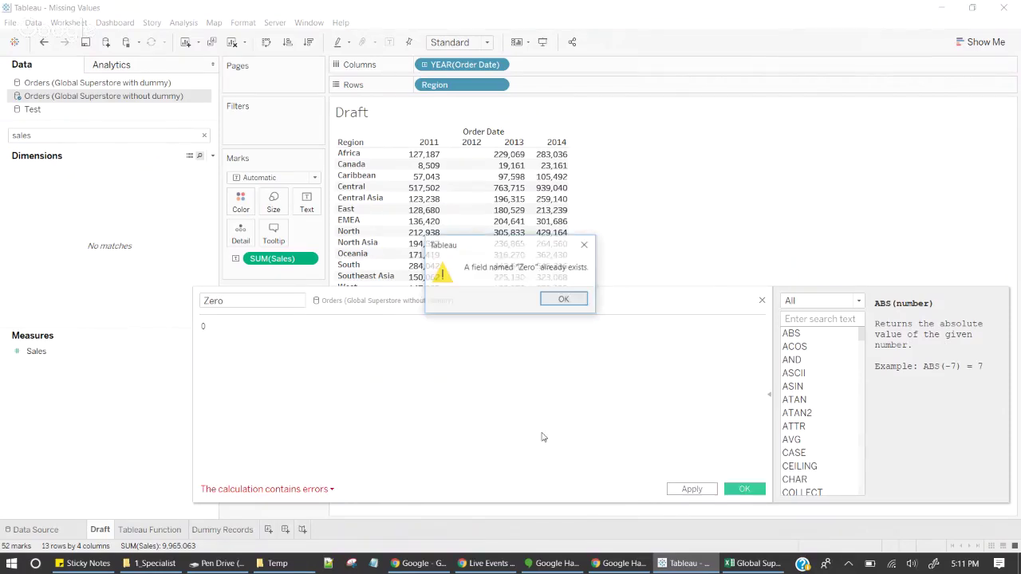
click(568, 301)
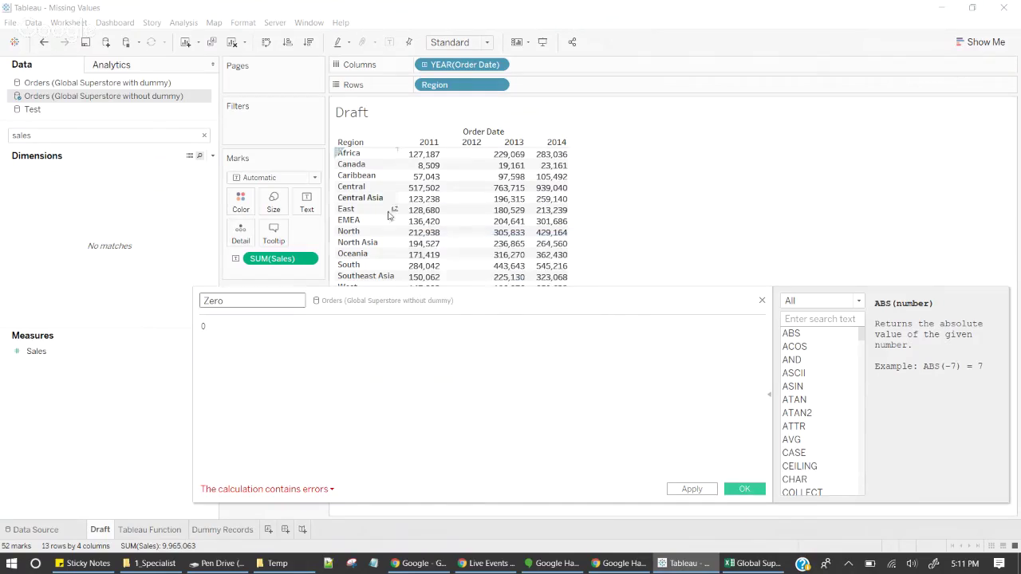
click(761, 303)
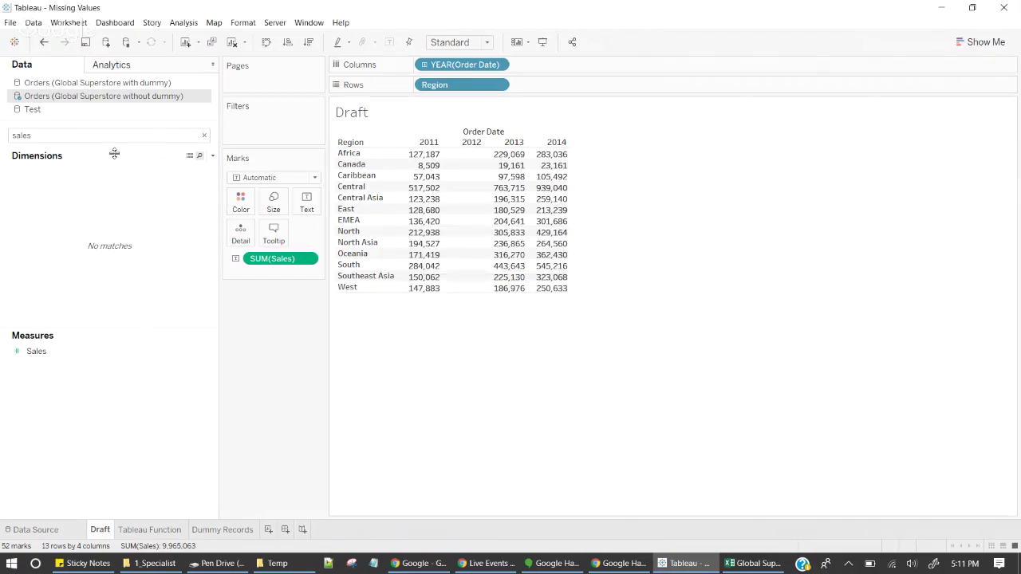
Search the data fields for "zero" and examine the formula of the existing Zero calculated field
click(31, 135)
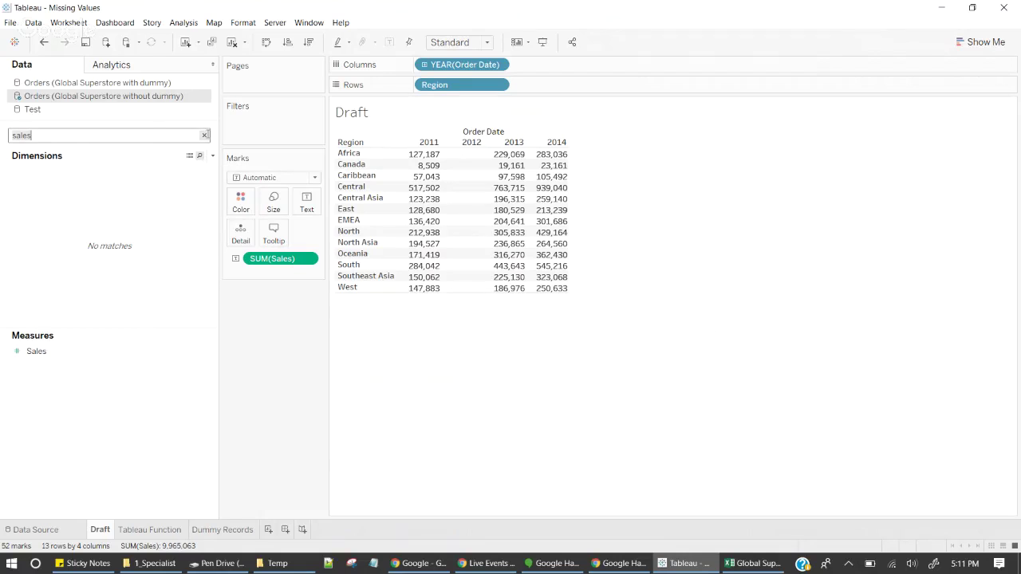
key(BackSpace)
key(BackSpace)
key(BackSpace)
key(BackSpace)
key(BackSpace)
text(zero)
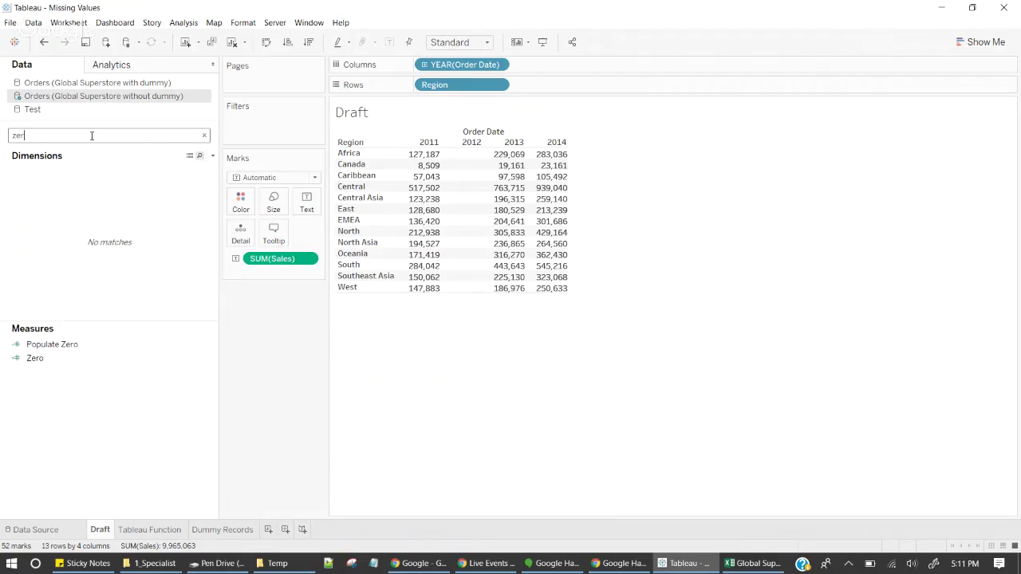
click(34, 360)
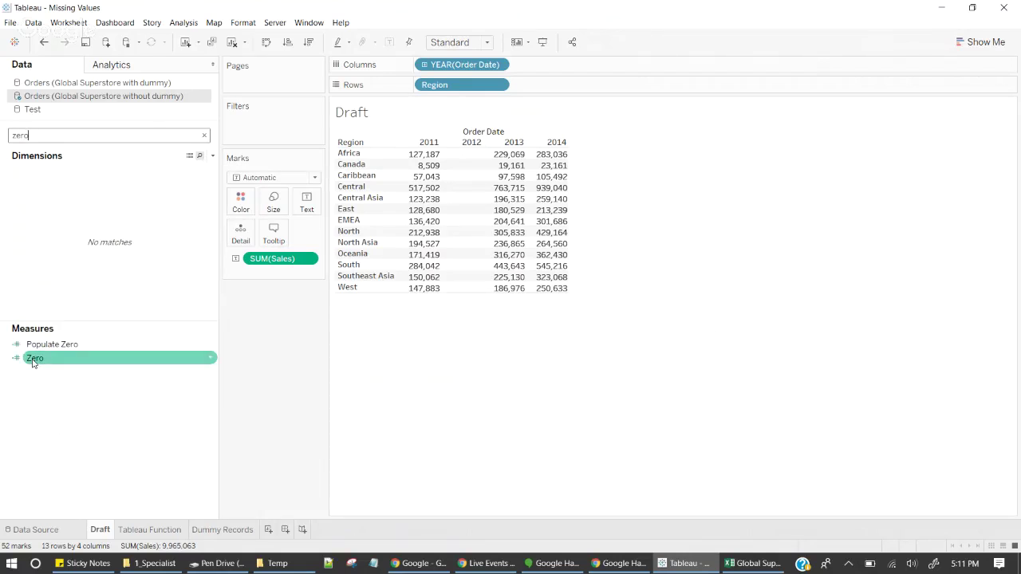
right_click(34, 363)
click(76, 151)
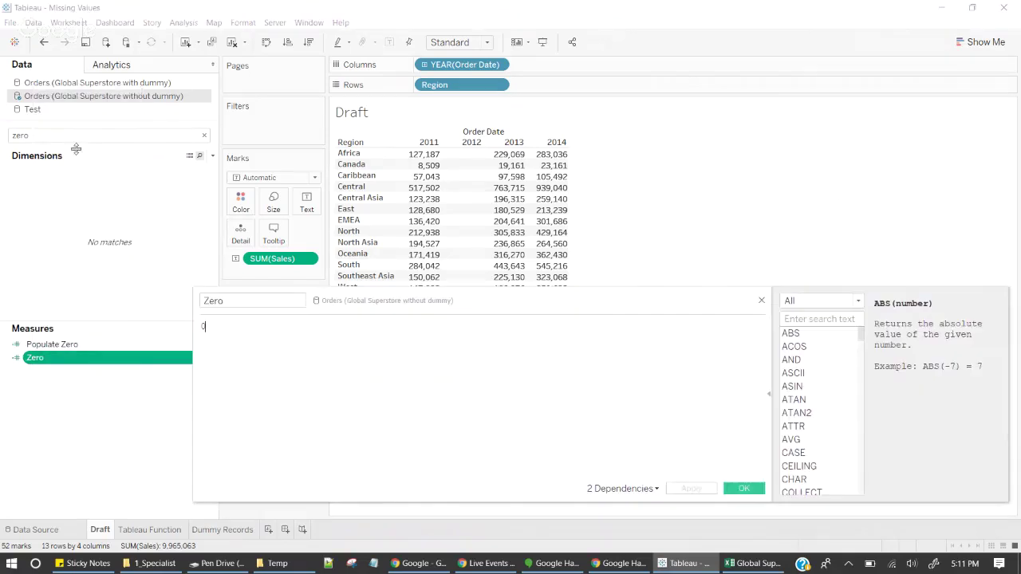
click(761, 300)
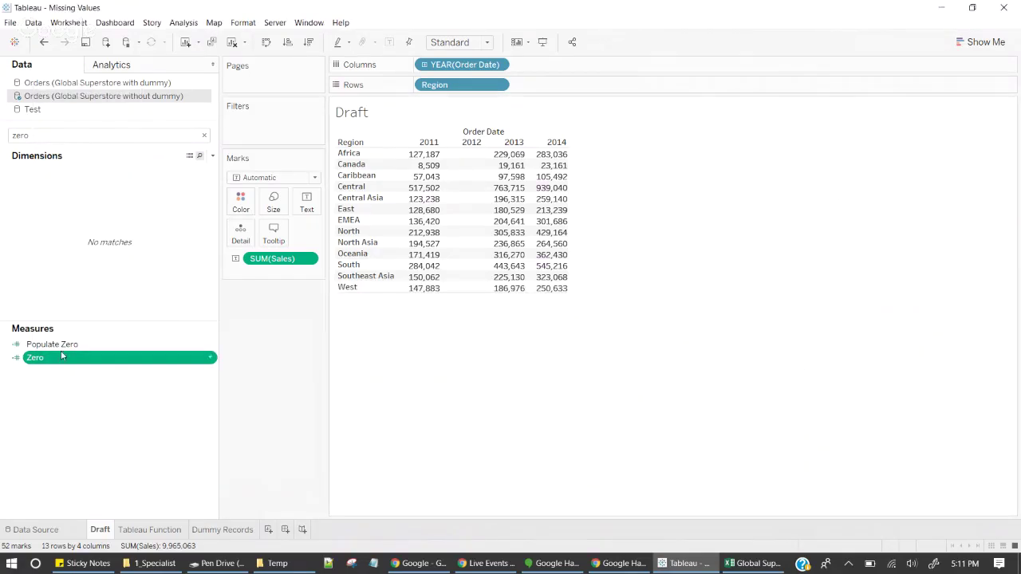
Examine the formula of the Populate Zero calculated field and how it uses the Zero field
click(53, 344)
right_click(56, 344)
click(96, 156)
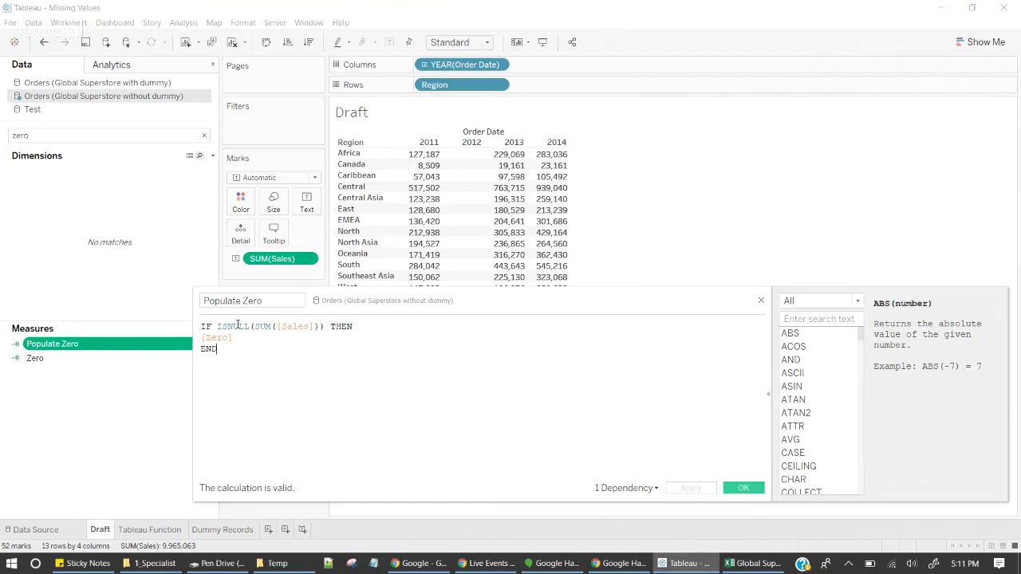
drag(233, 339, 192, 338)
click(761, 301)
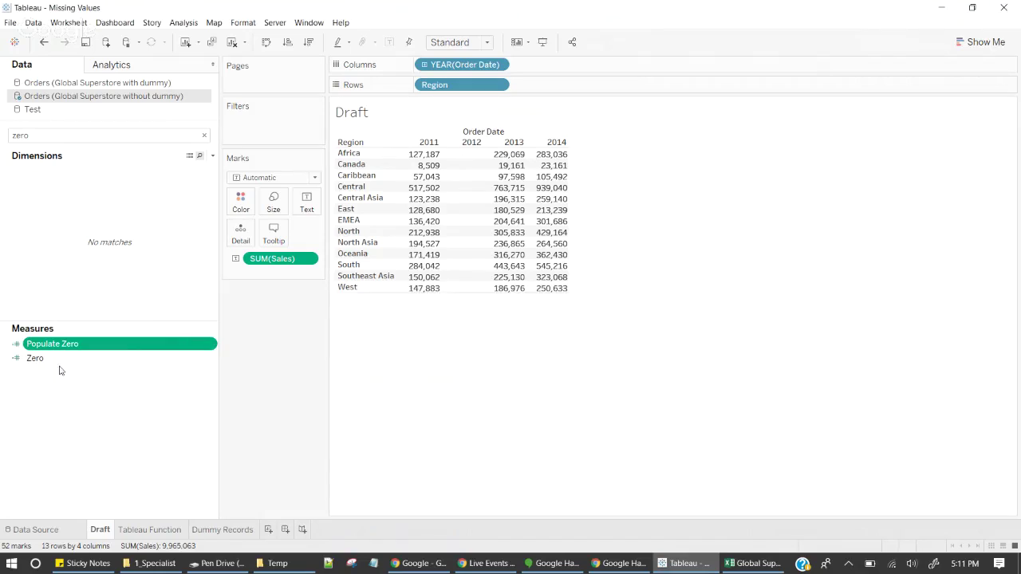
Add the Populate Zero measure to the marks and show it as text alongside Sales
drag(51, 344, 266, 277)
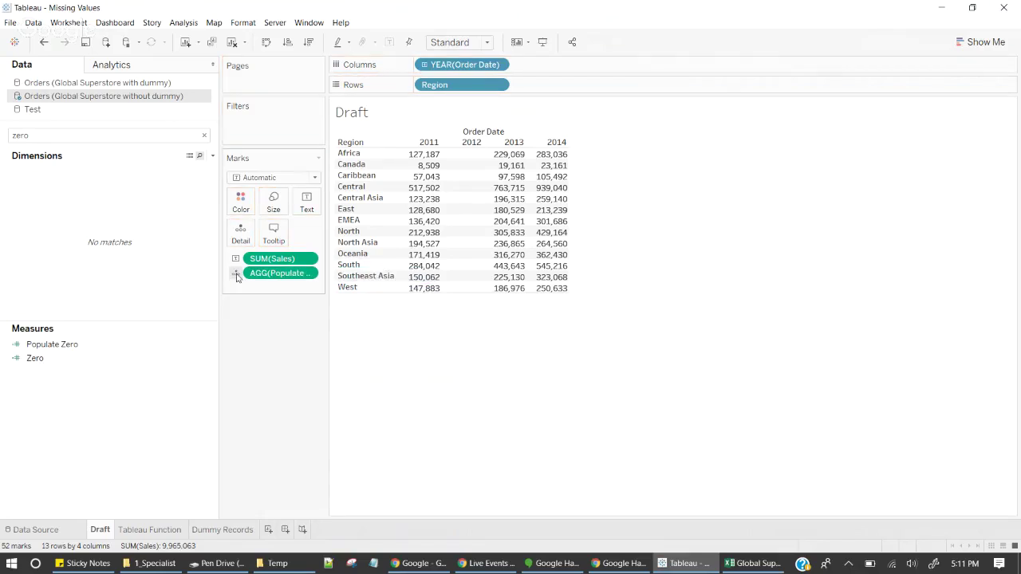
click(236, 273)
click(247, 303)
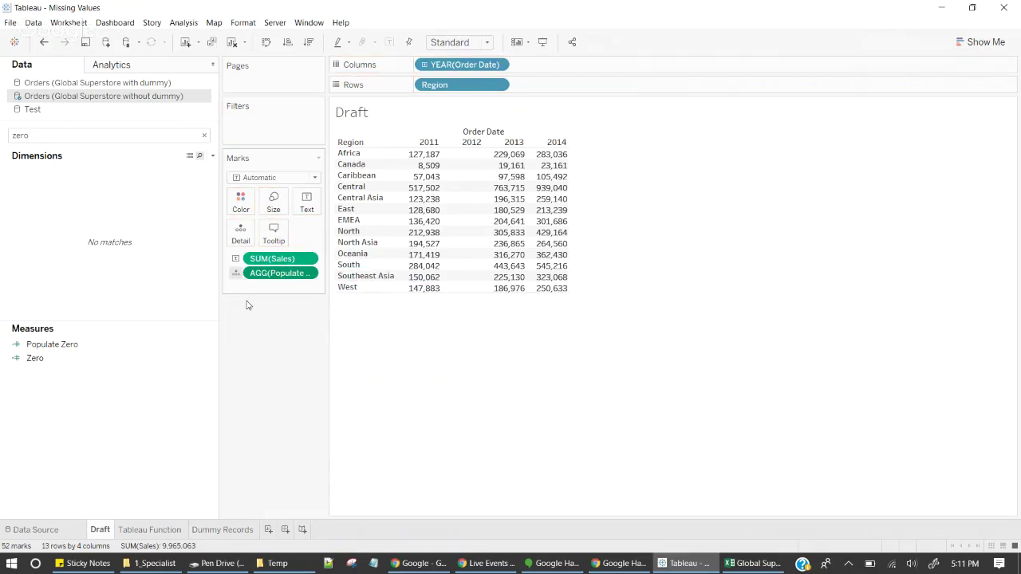
Edit the text label so the Sales and Populate Zero fields sit together on a single line
click(321, 207)
click(400, 228)
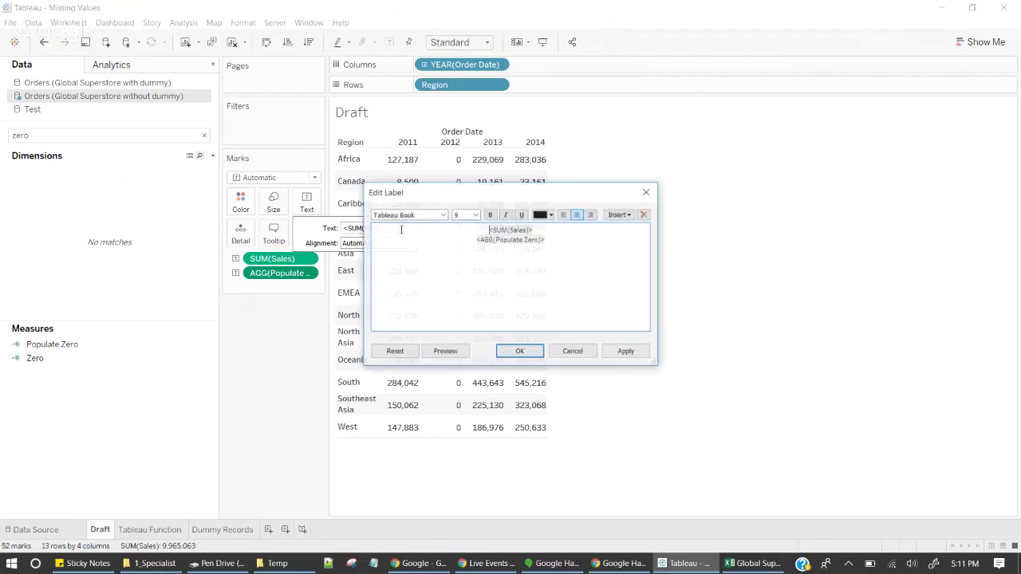
click(549, 229)
key(Delete)
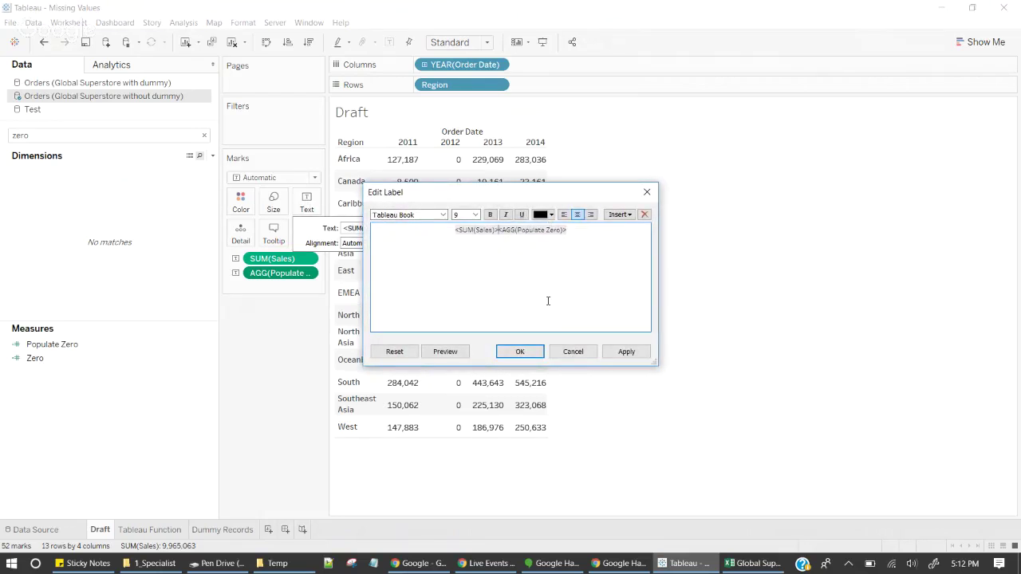
click(519, 352)
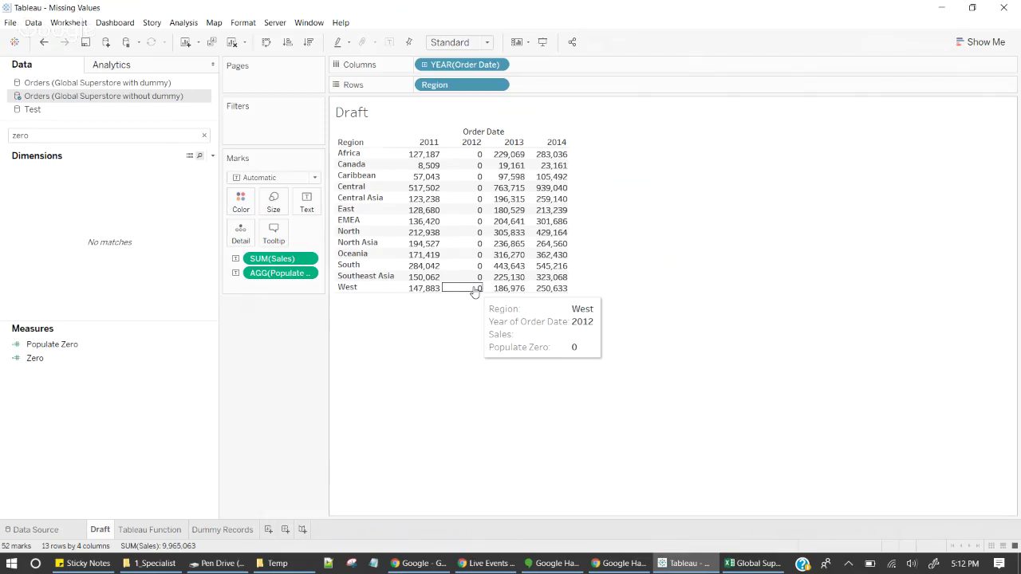
Edit the tooltip to place the Populate Zero field beside SUM(Sales) on the Sales line and remove the separate Populate Zero line
click(285, 238)
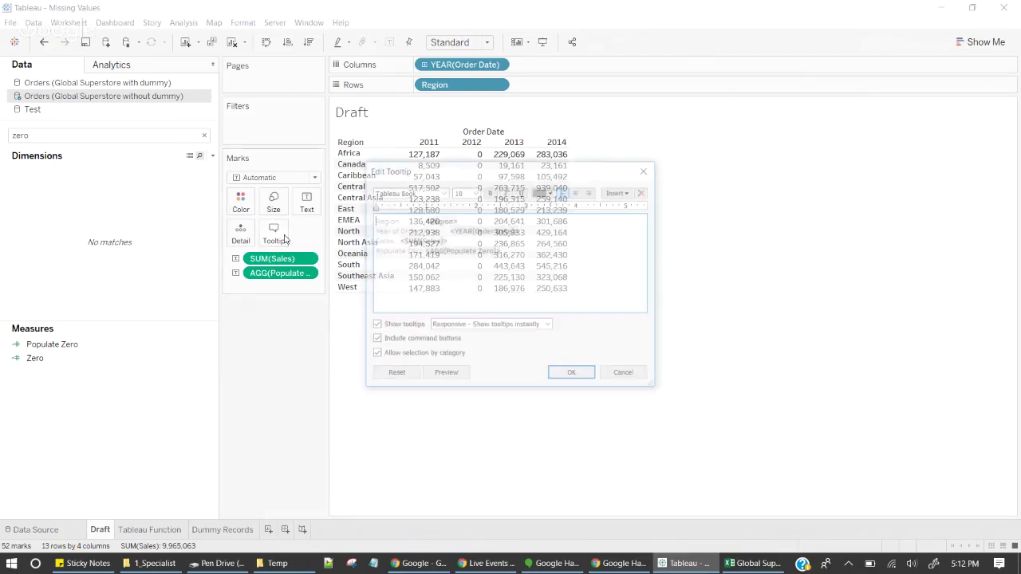
drag(500, 250, 423, 251)
key(ctrl+c)
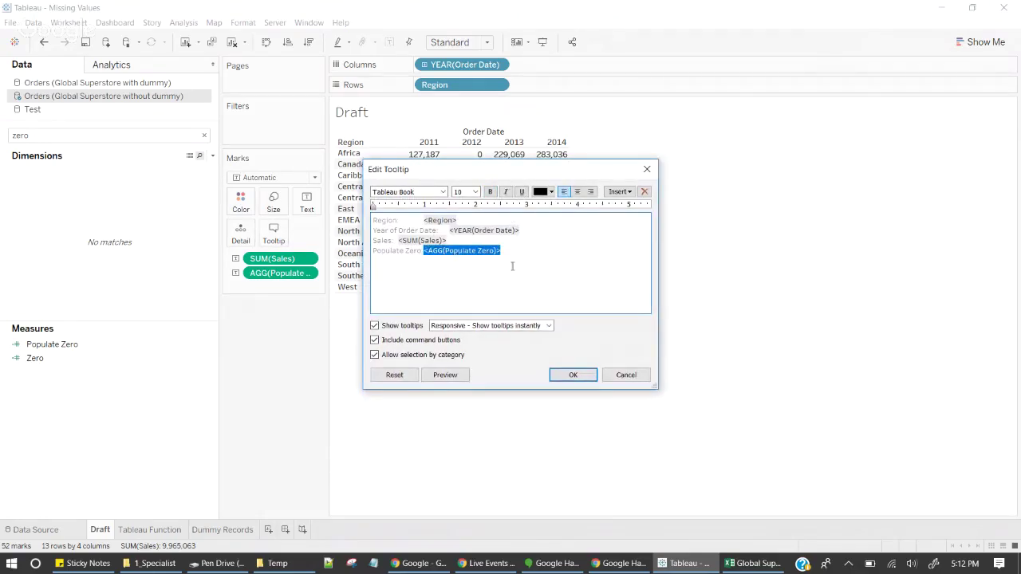
key(Delete)
click(516, 241)
key(ctrl+v)
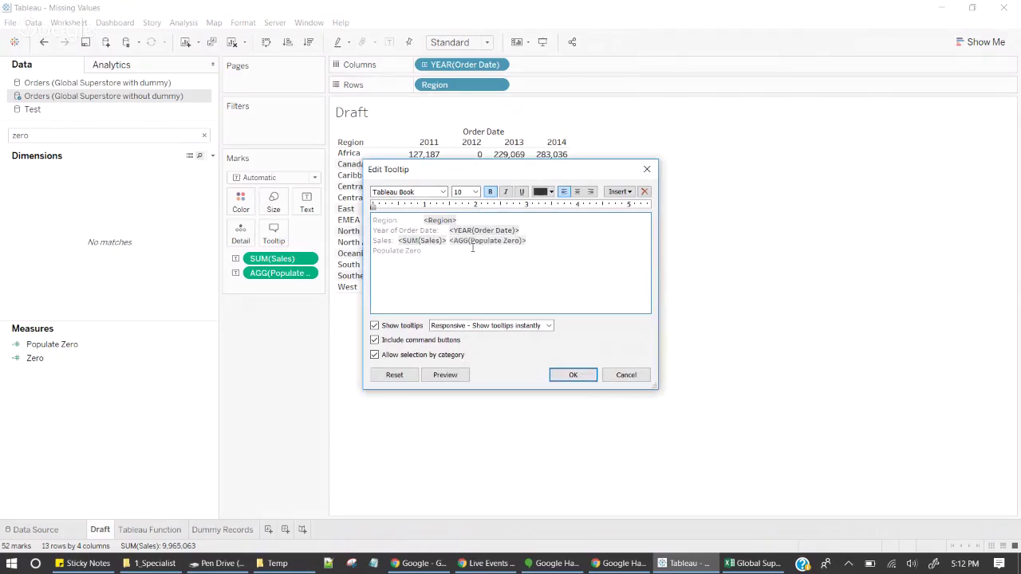
drag(422, 251, 371, 253)
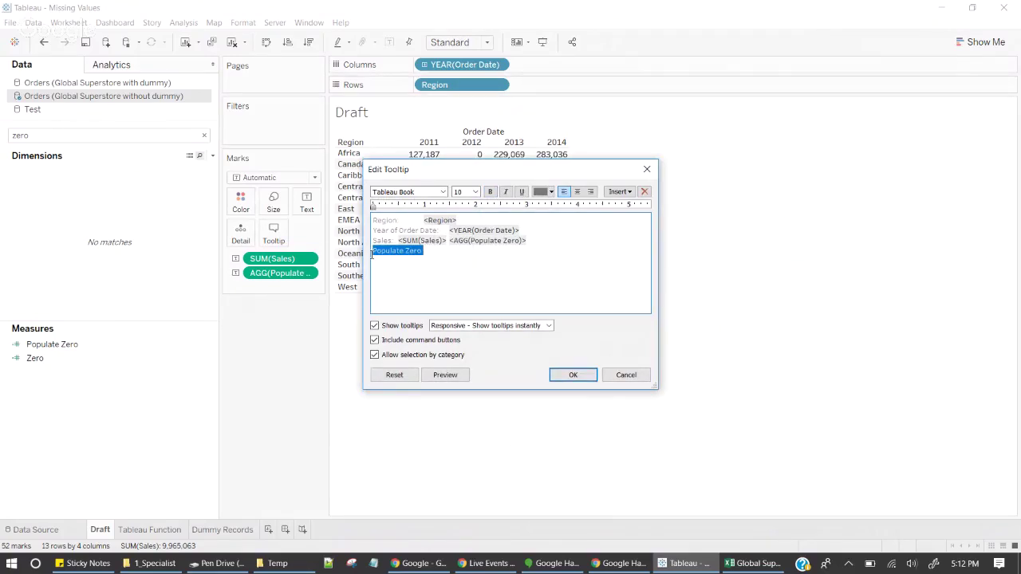
key(Delete)
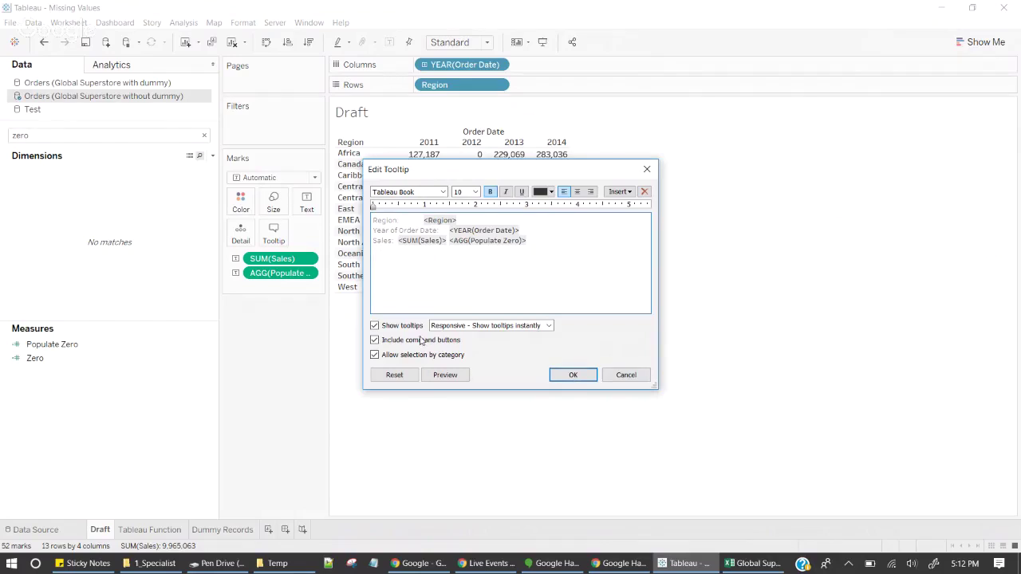
Turn off command buttons and selection by category for the tooltip, and check the tooltips on the table's marks
click(418, 341)
click(403, 356)
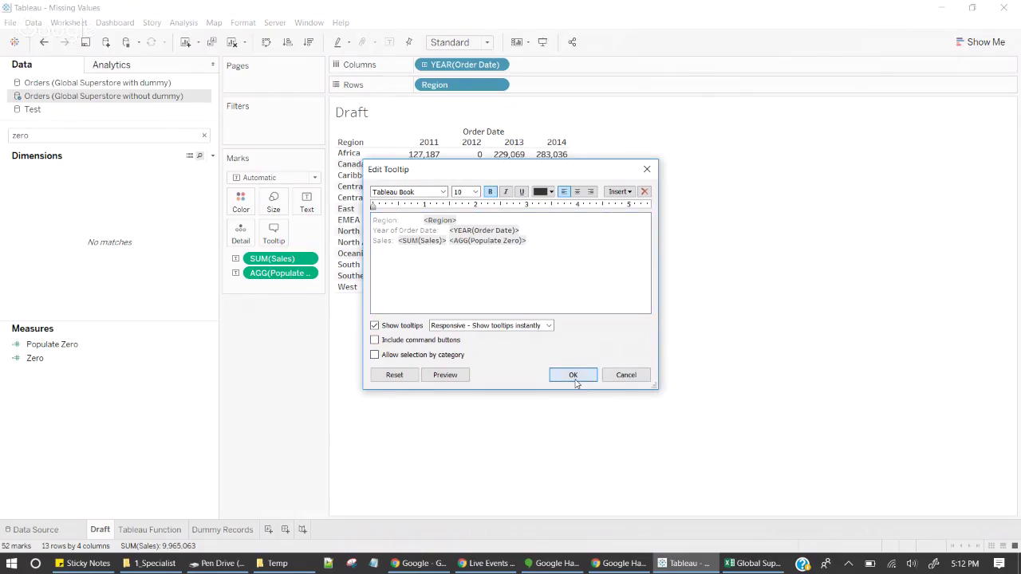
click(572, 375)
mouse_move(477, 290)
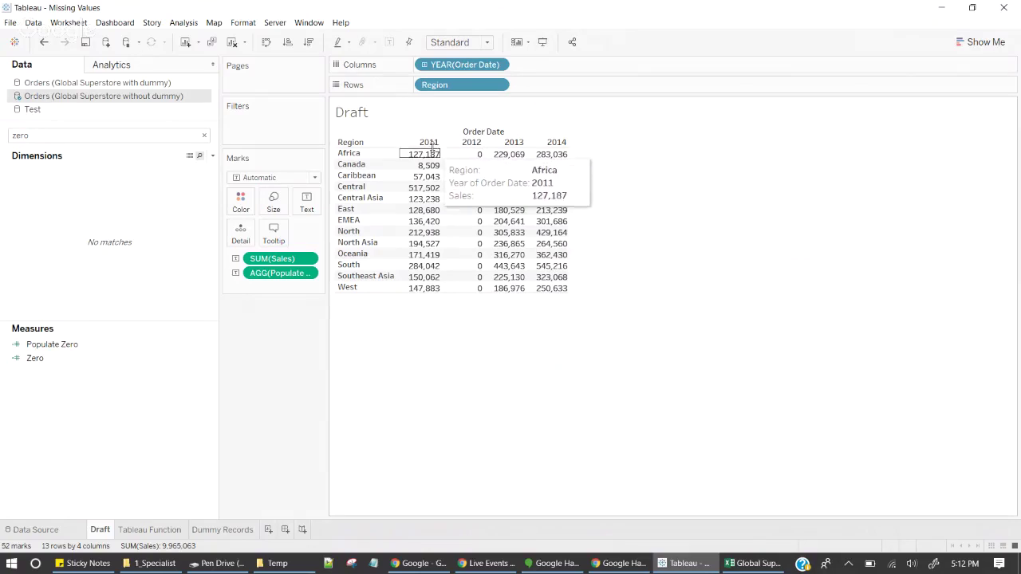
mouse_move(471, 155)
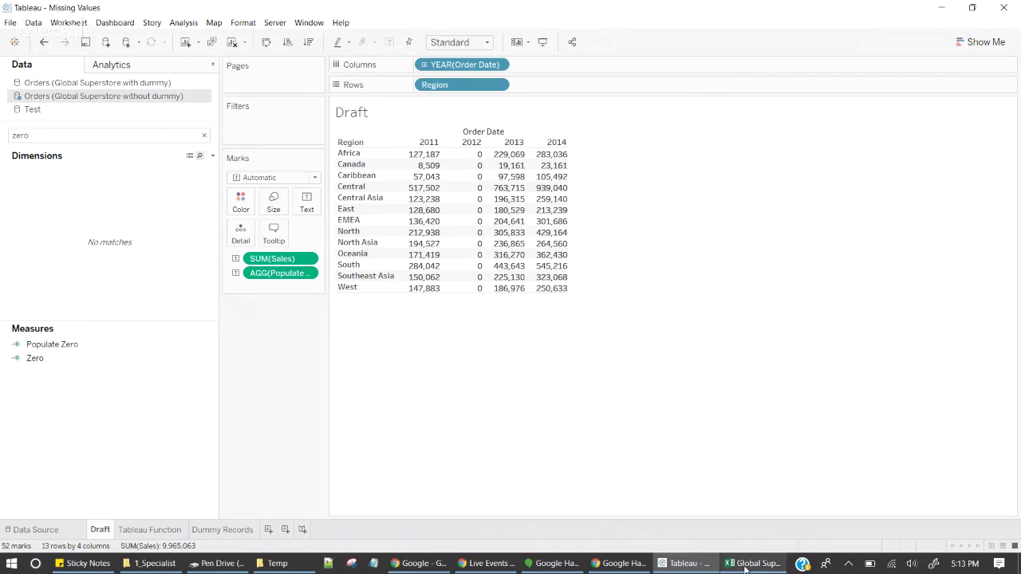
Switch to the Global Superstore with dummy workbook in Excel and examine Superstore_Table's query, region column and s_jn_k join key on the Logic sheet
click(748, 566)
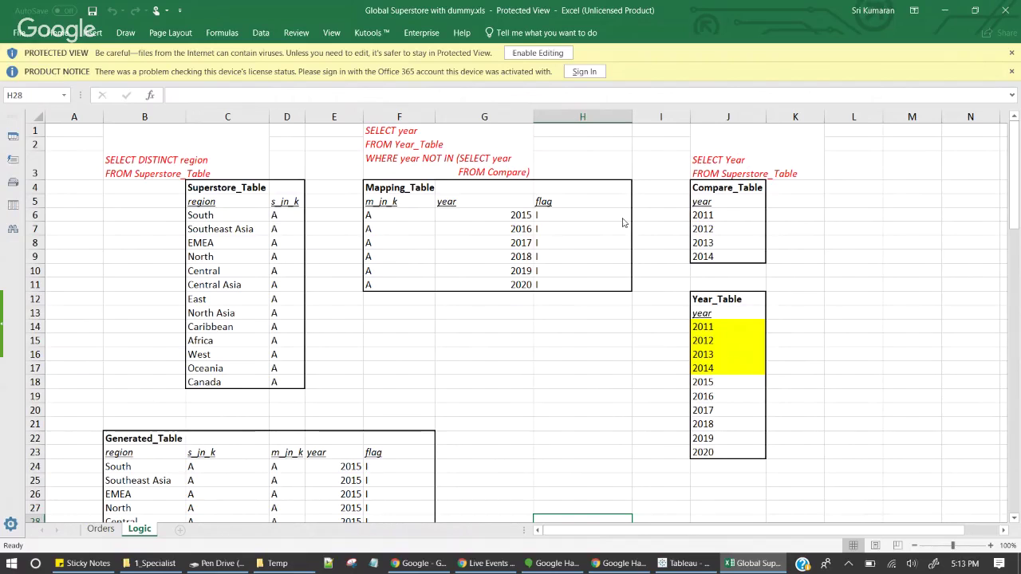
click(239, 256)
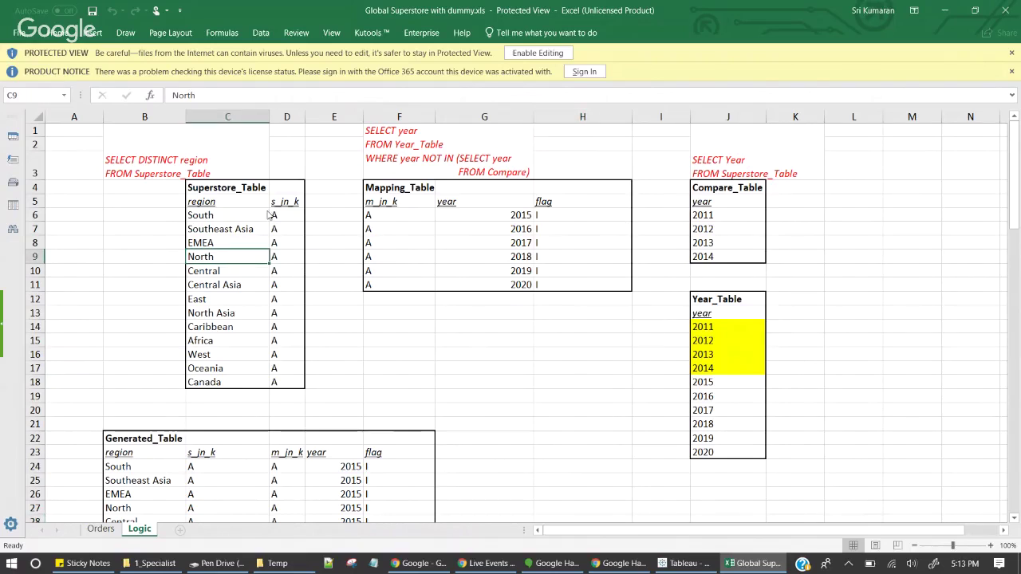
click(232, 188)
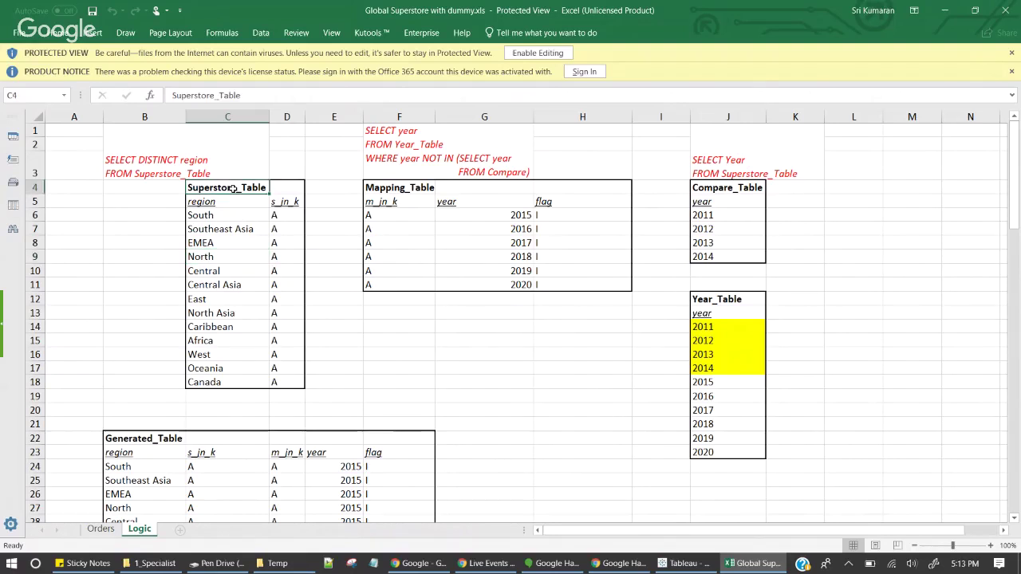
click(183, 154)
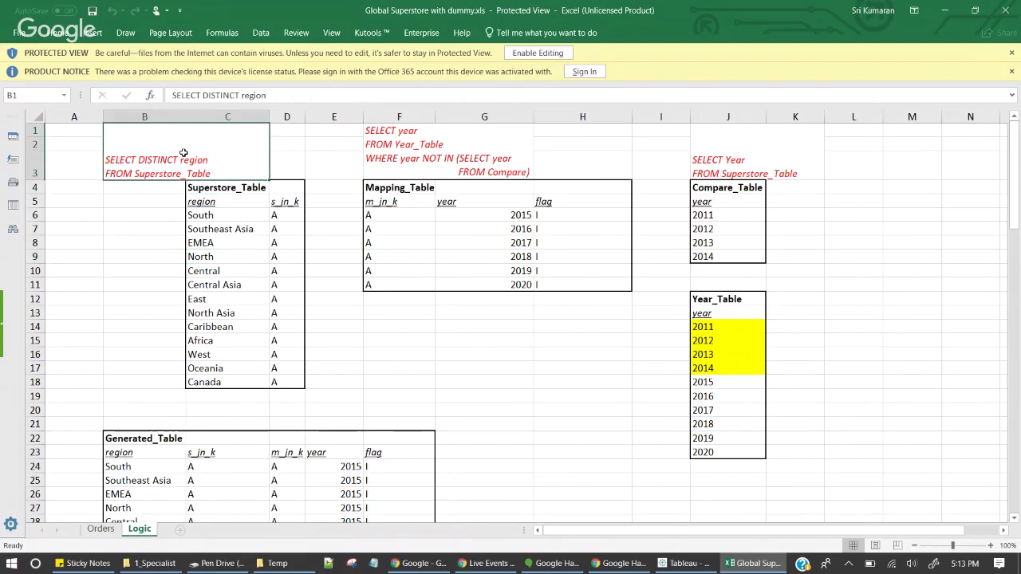
drag(269, 109, 266, 129)
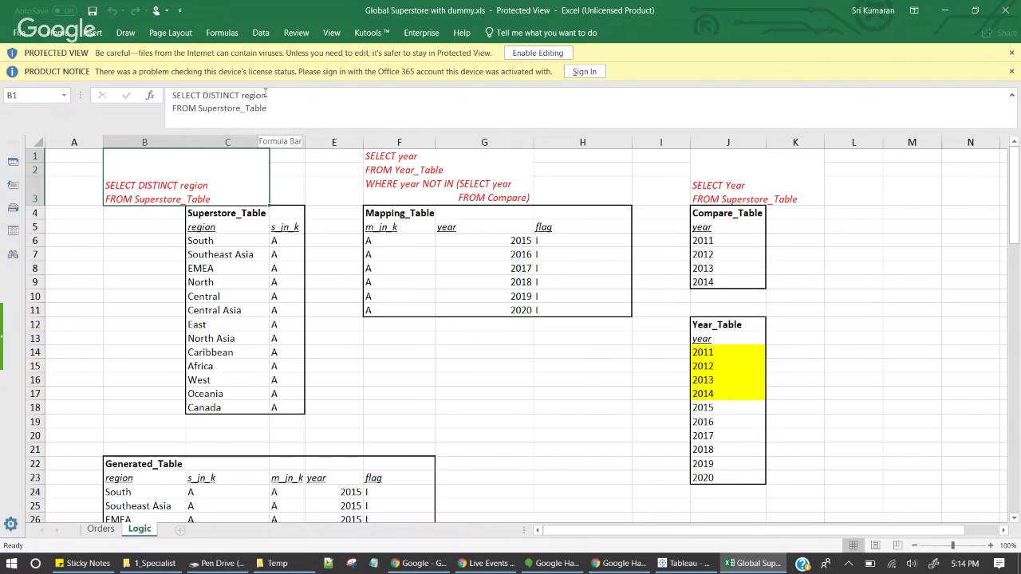
click(288, 231)
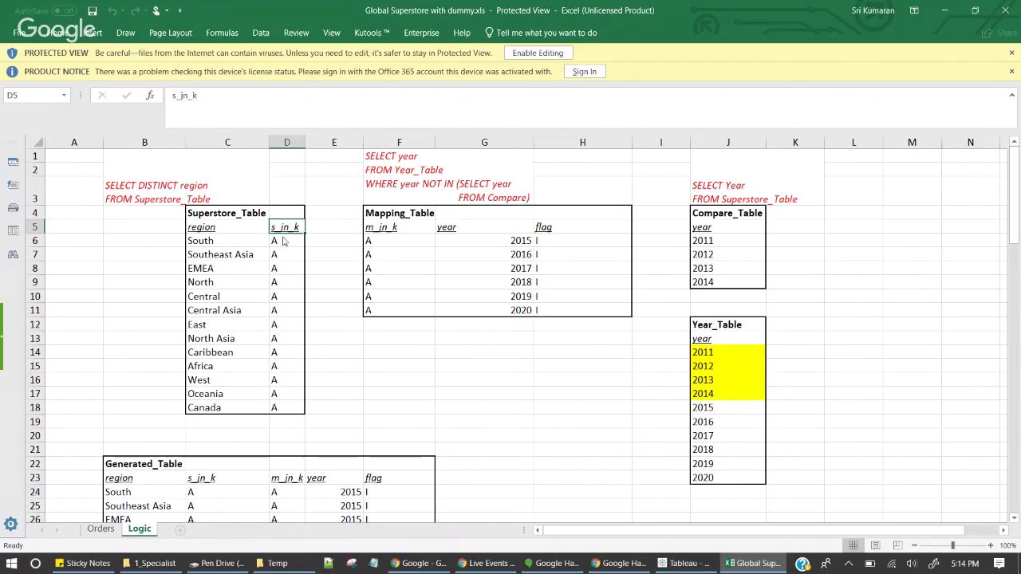
click(285, 245)
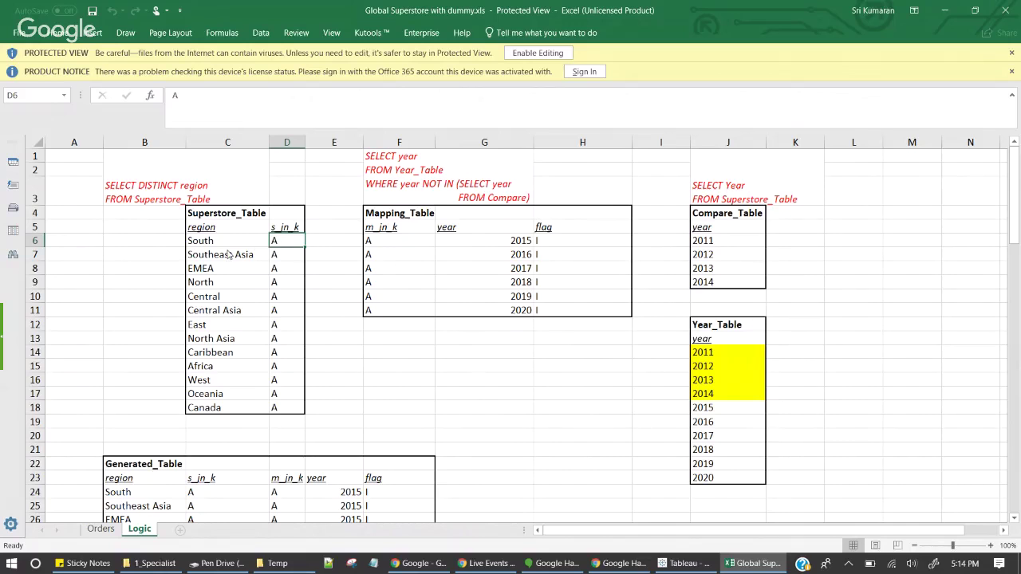
drag(216, 240, 211, 408)
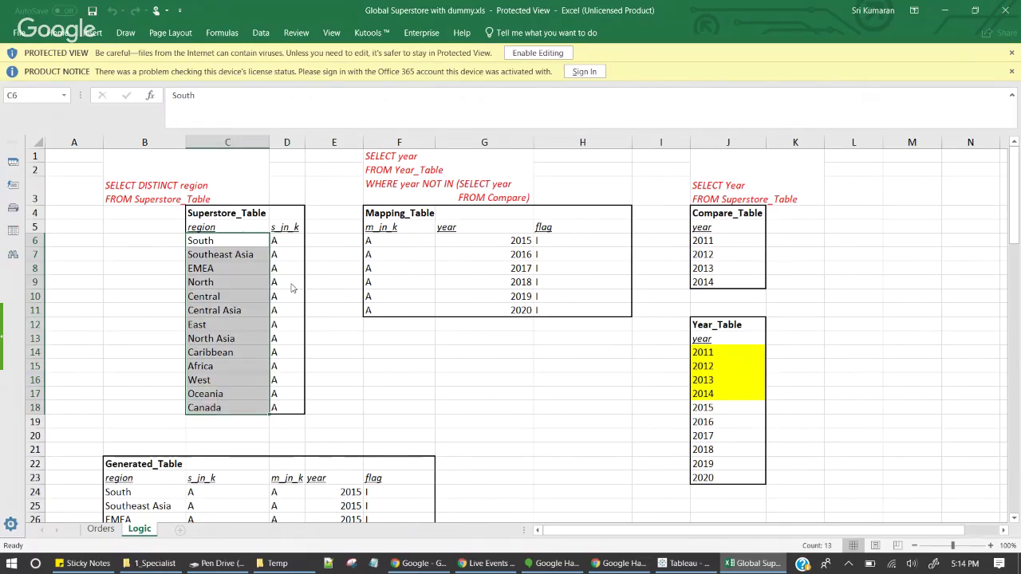
drag(289, 243, 288, 410)
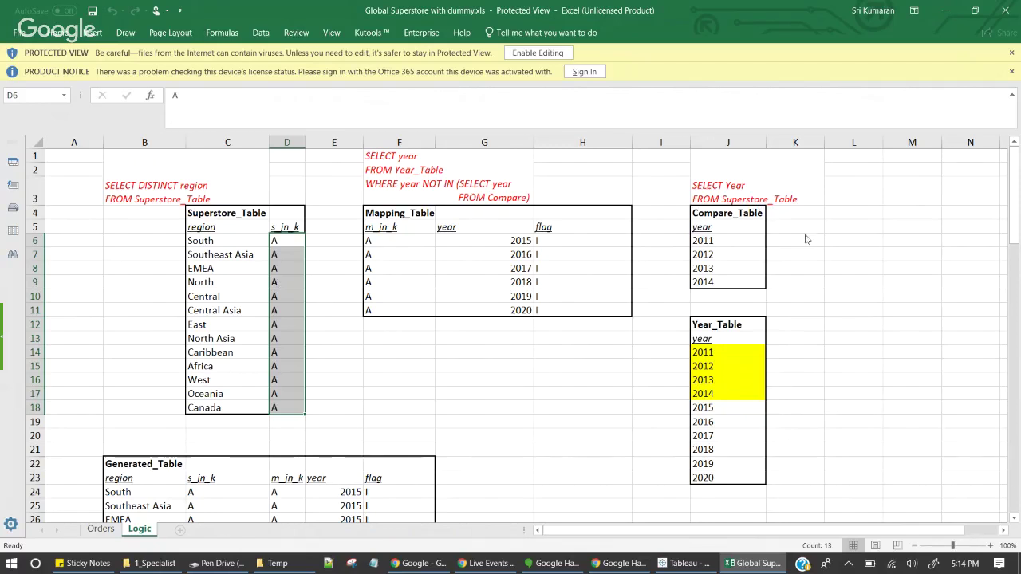
Examine the query above Compare_Table and the years the table lists
click(762, 192)
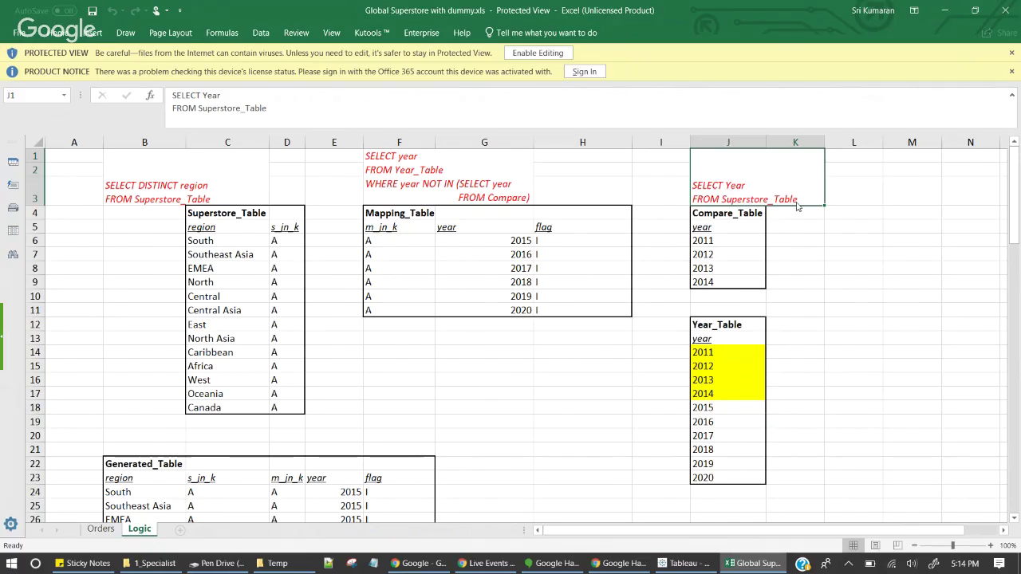
click(718, 256)
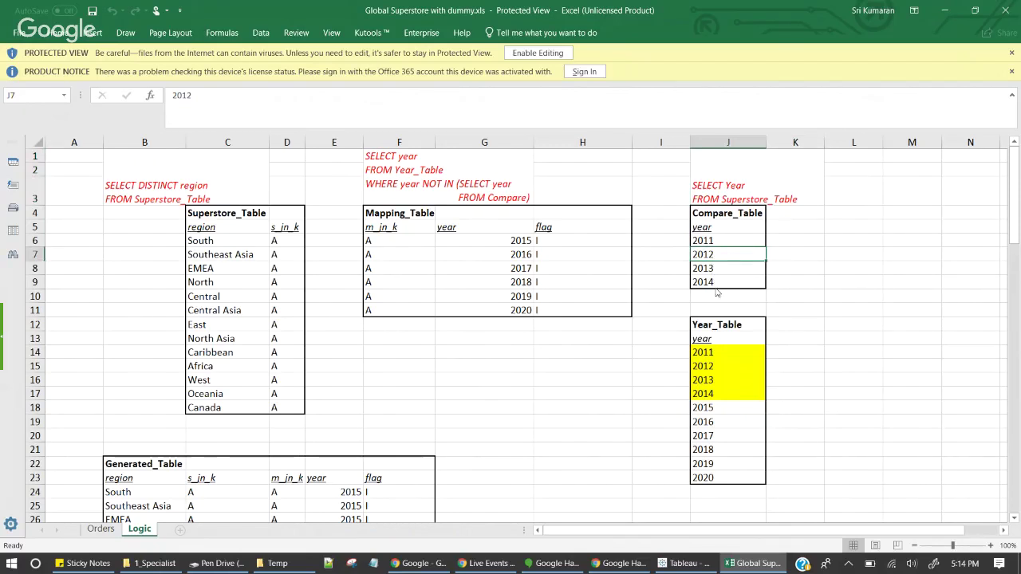
drag(726, 241, 717, 284)
click(712, 252)
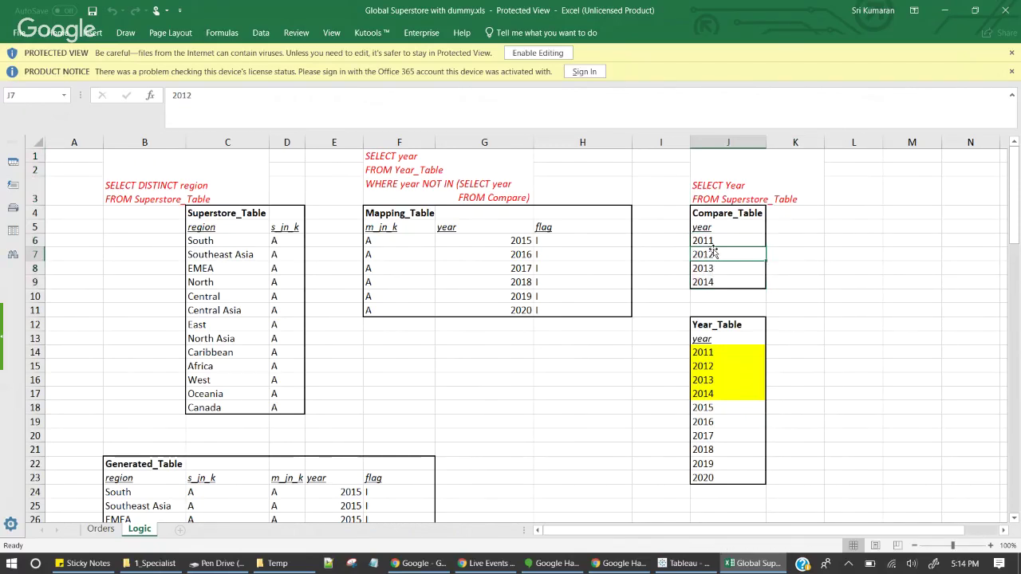
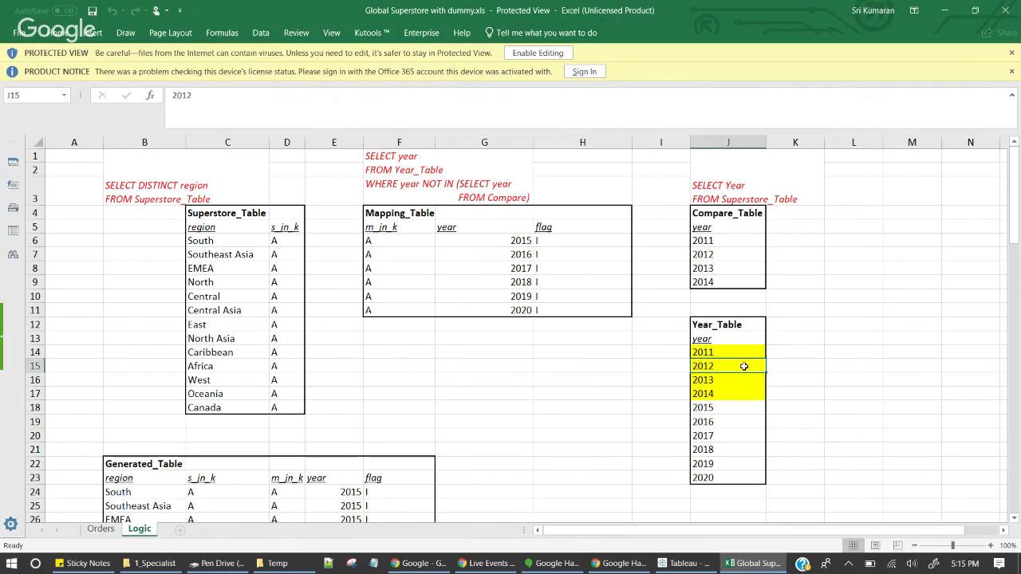
Examine Mapping_Table's full query and how it draws years from Year_Table
click(437, 257)
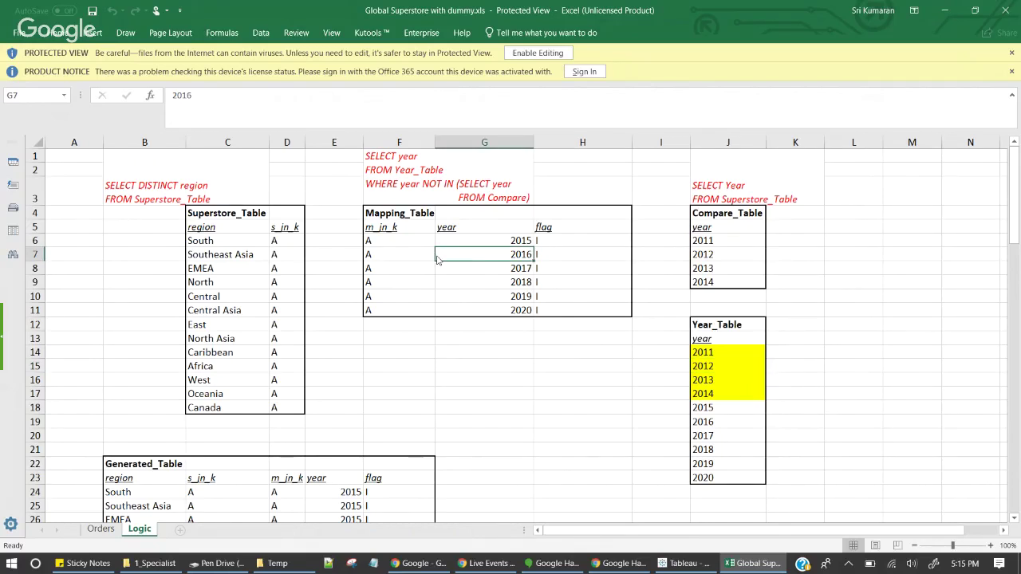
click(397, 214)
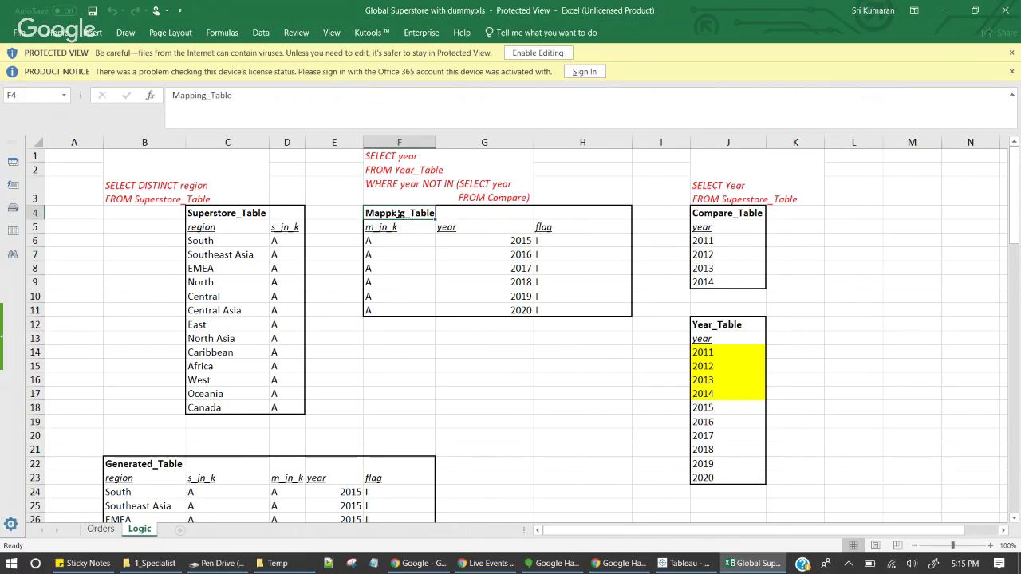
click(450, 172)
drag(341, 132, 338, 165)
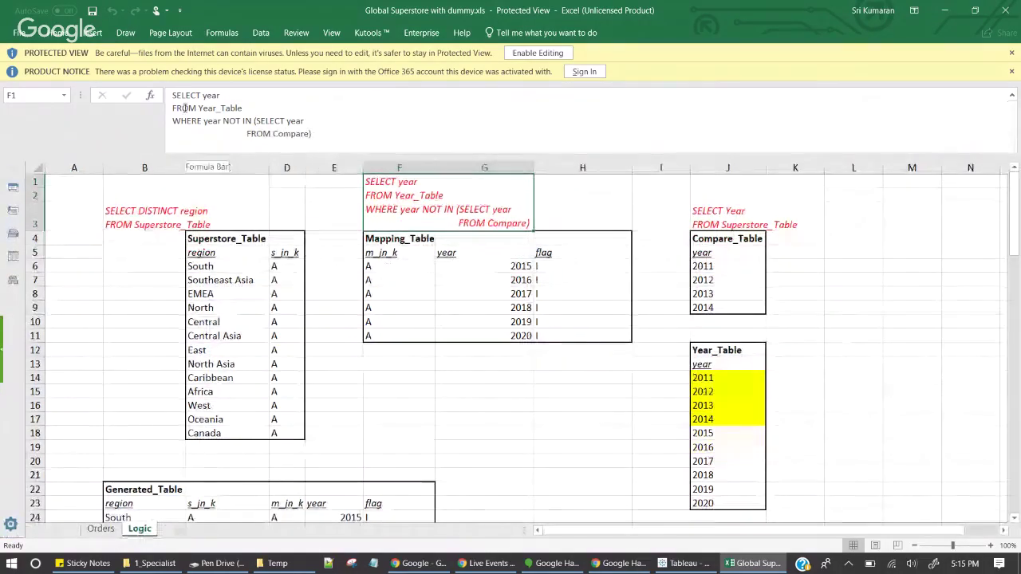
click(726, 349)
click(435, 201)
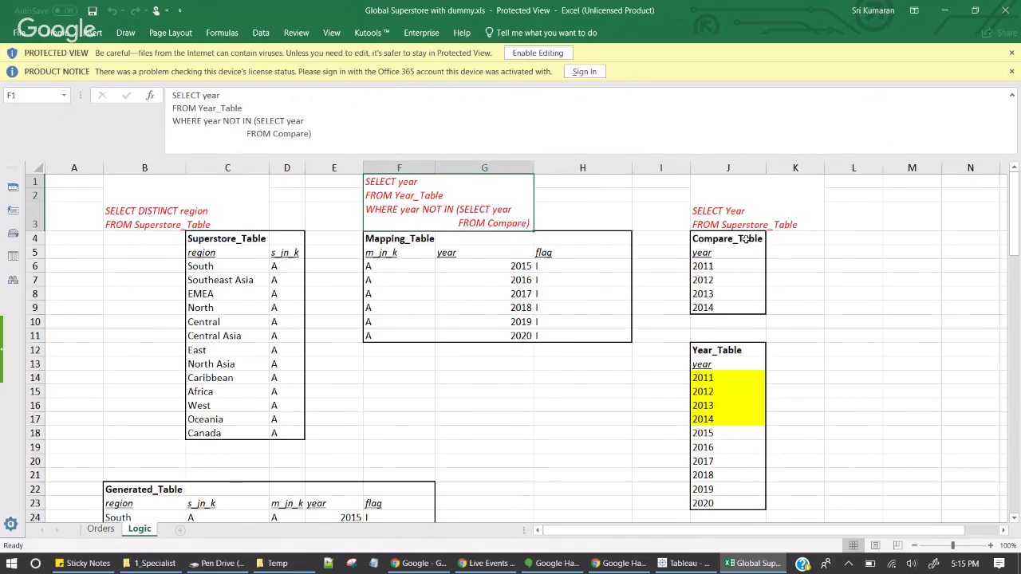
Enable editing, change the table name in the Mapping_Table query's subquery to Compare_Table, and enlarge row 3 to fit the text
click(309, 134)
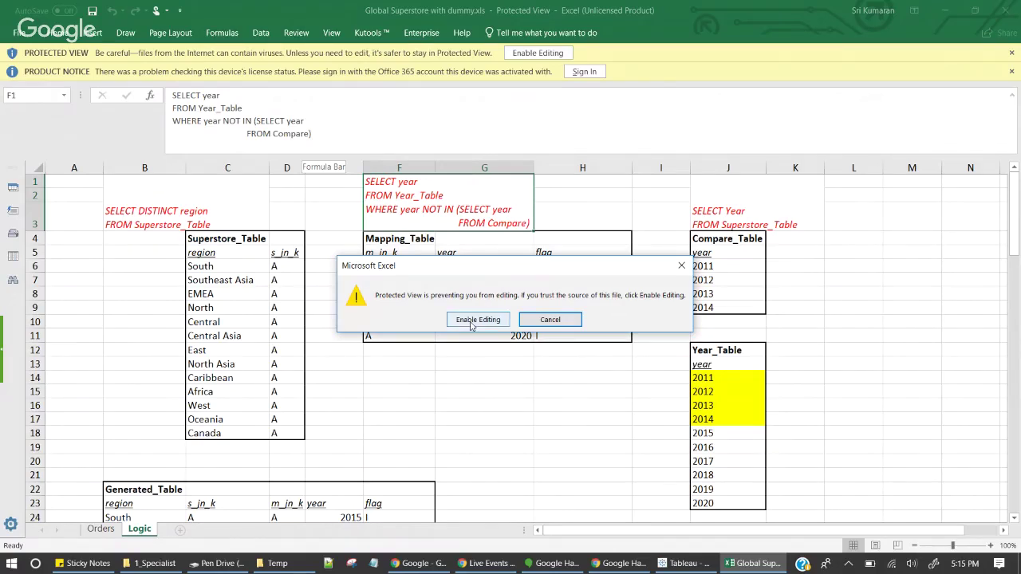
click(475, 320)
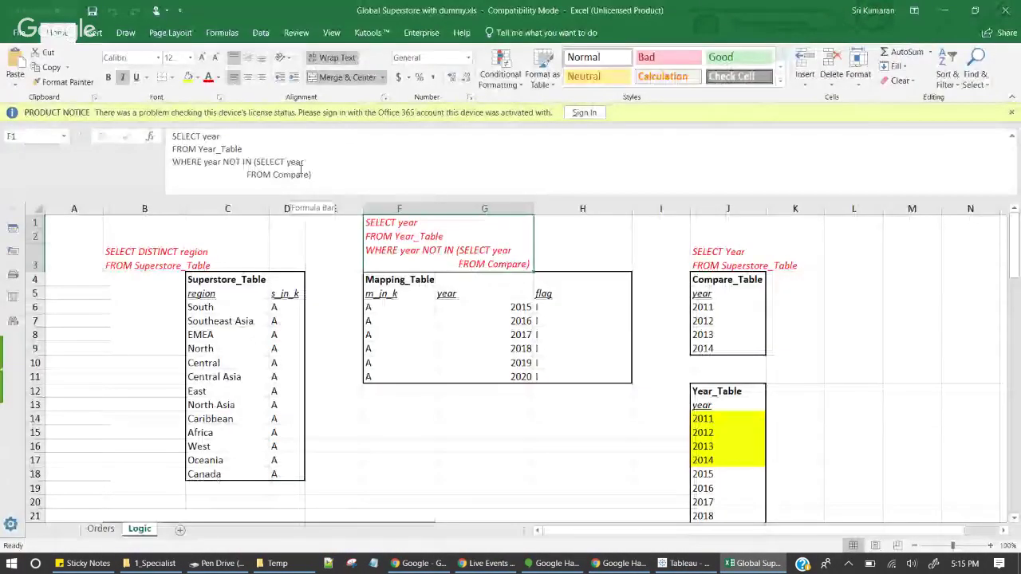
click(310, 174)
text(_Table)
key(Return)
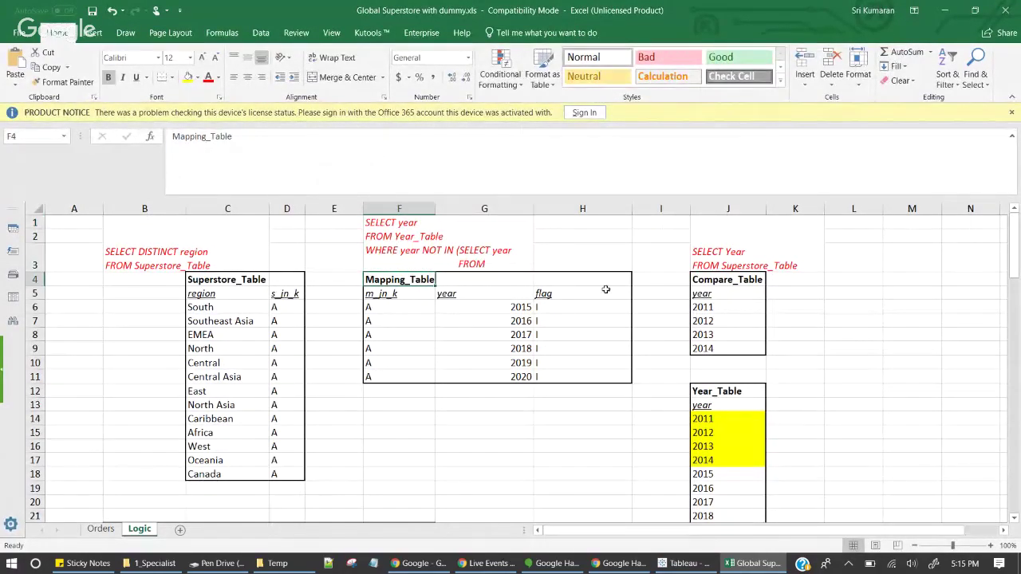
click(465, 248)
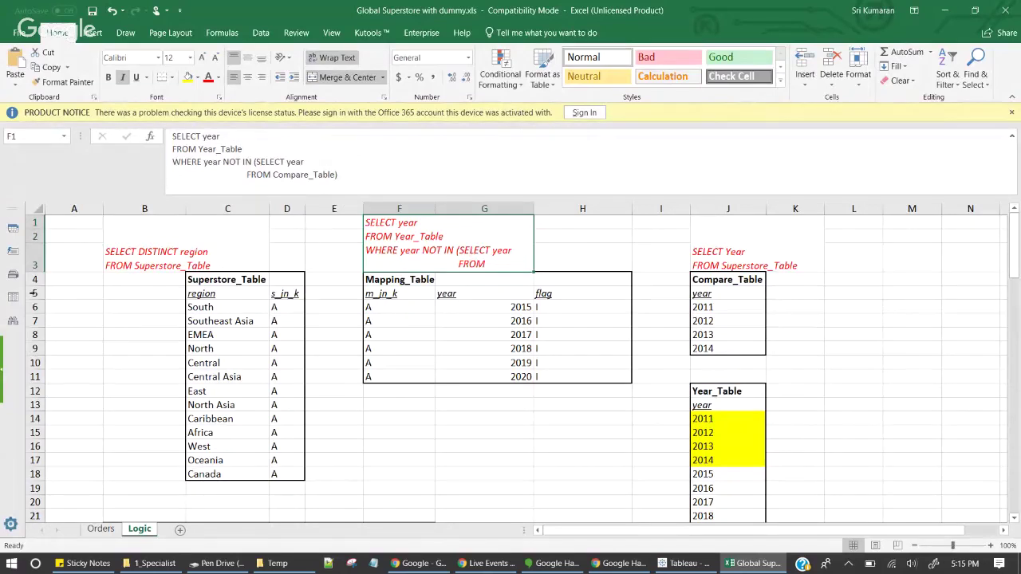
drag(31, 273, 28, 292)
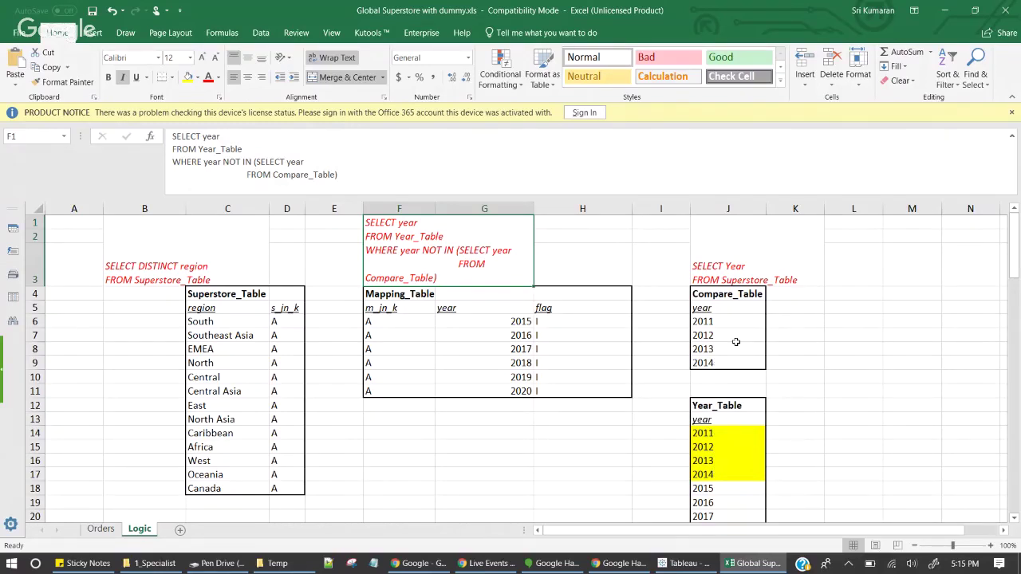
Examine Year_Table's highlighted years 2011 to 2014 and its remaining years 2015 to 2020
scroll(836, 346, down, 2)
drag(706, 322, 712, 362)
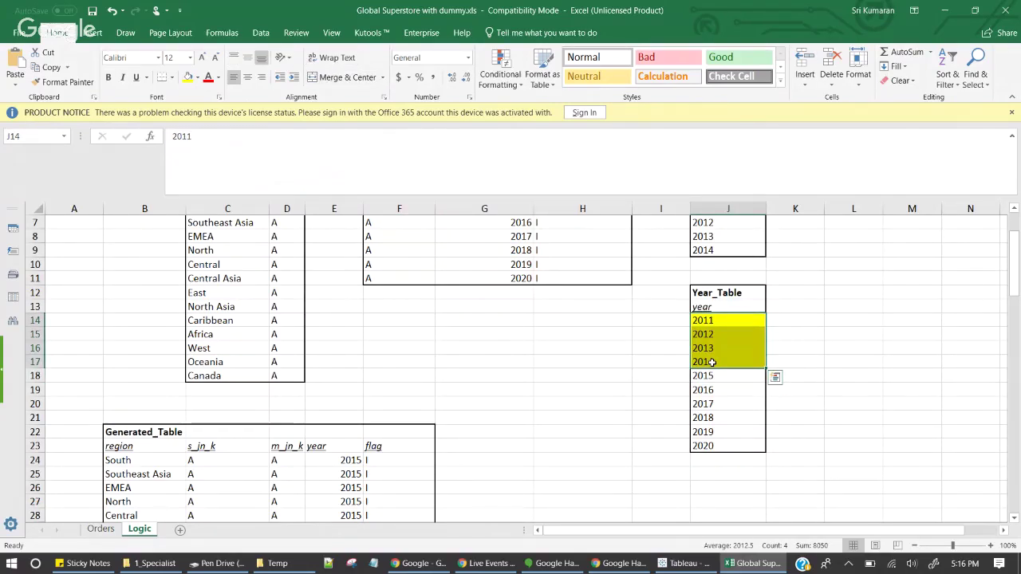
click(712, 376)
key(ctrl+shift+Down)
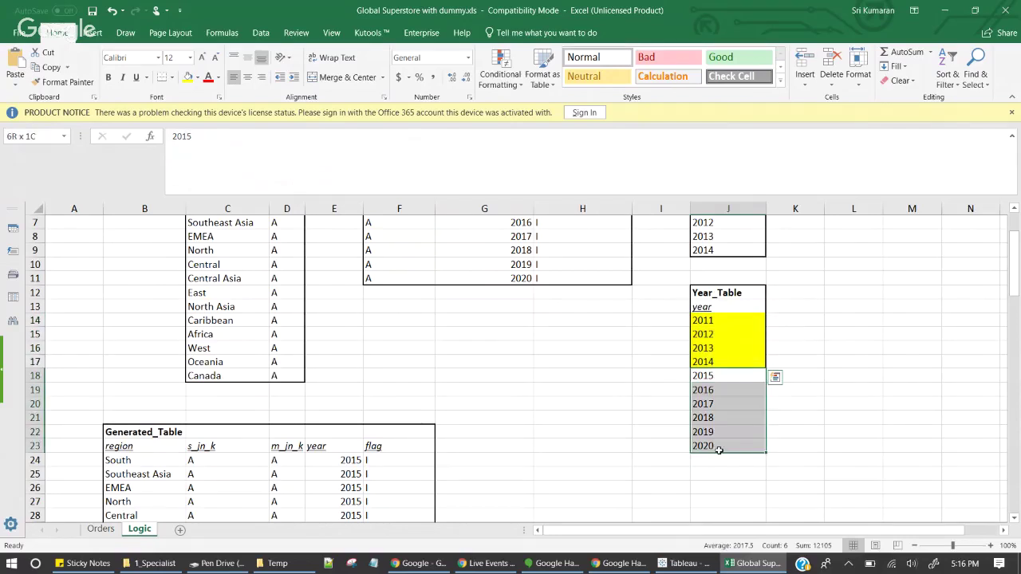
Compare Year_Table's years 2015 to 2020 with the year column of Mapping_Table
click(721, 376)
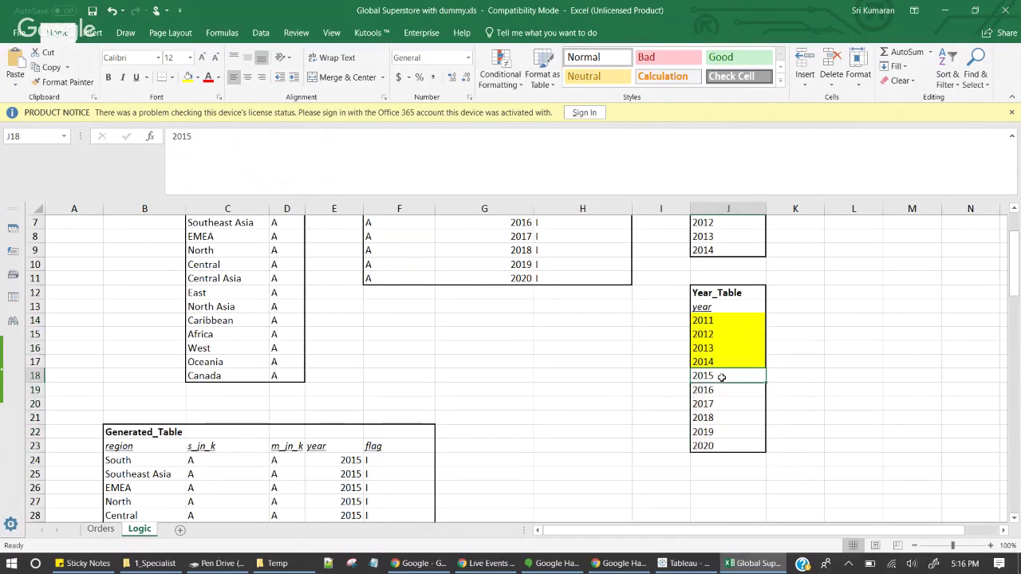
drag(718, 431, 721, 446)
click(717, 446)
click(842, 372)
scroll(890, 329, up, 2)
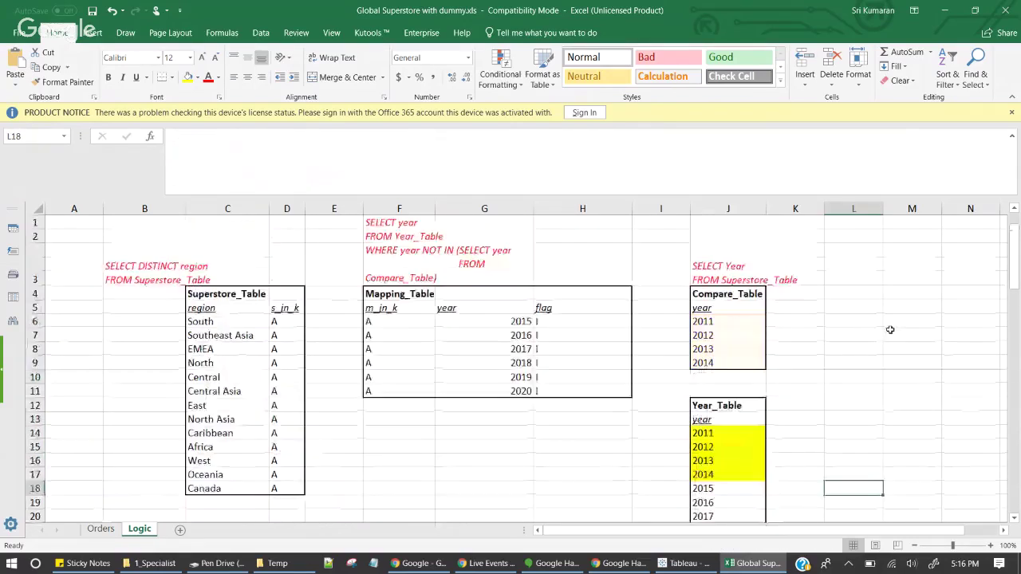
drag(506, 321, 501, 388)
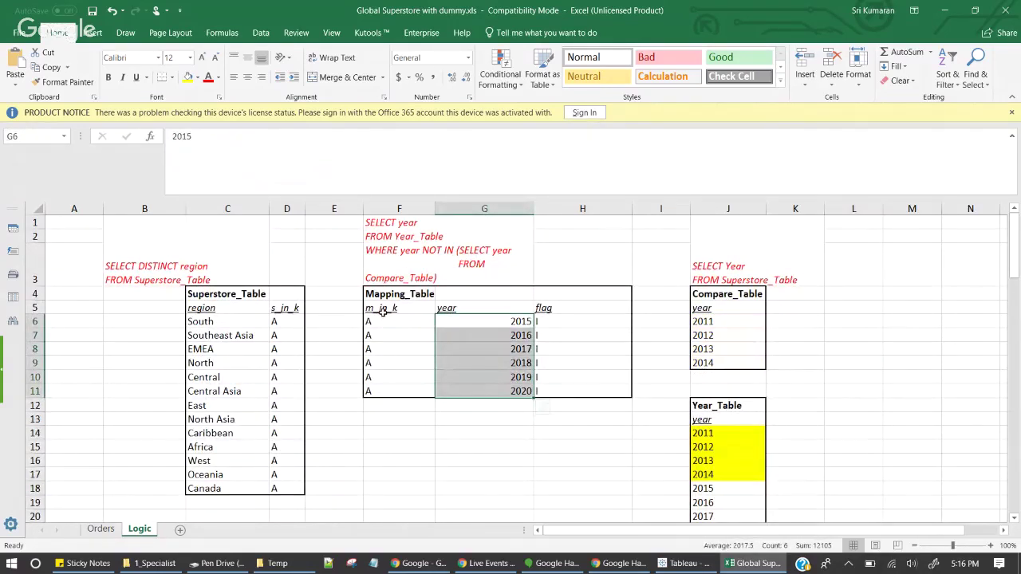
Examine Mapping_Table's m_jn_k and flag columns, and shrink the formula bar to a single line
drag(388, 308, 376, 390)
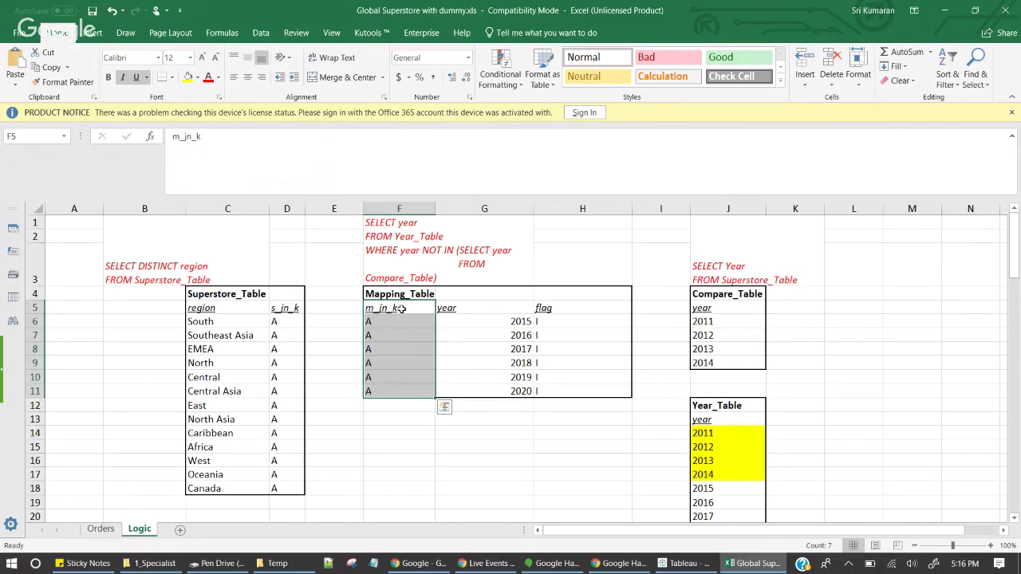
drag(383, 324, 388, 386)
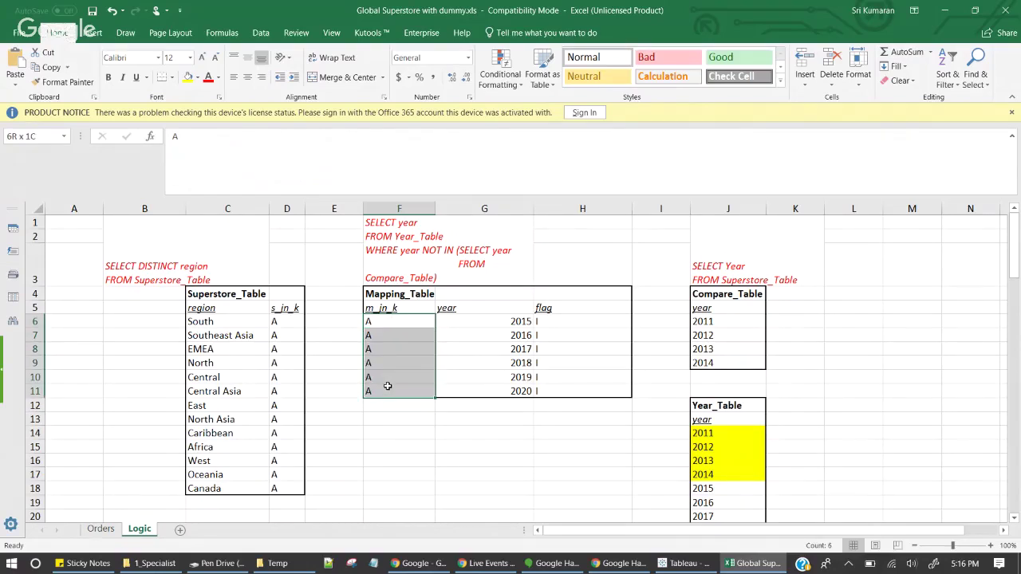
click(563, 311)
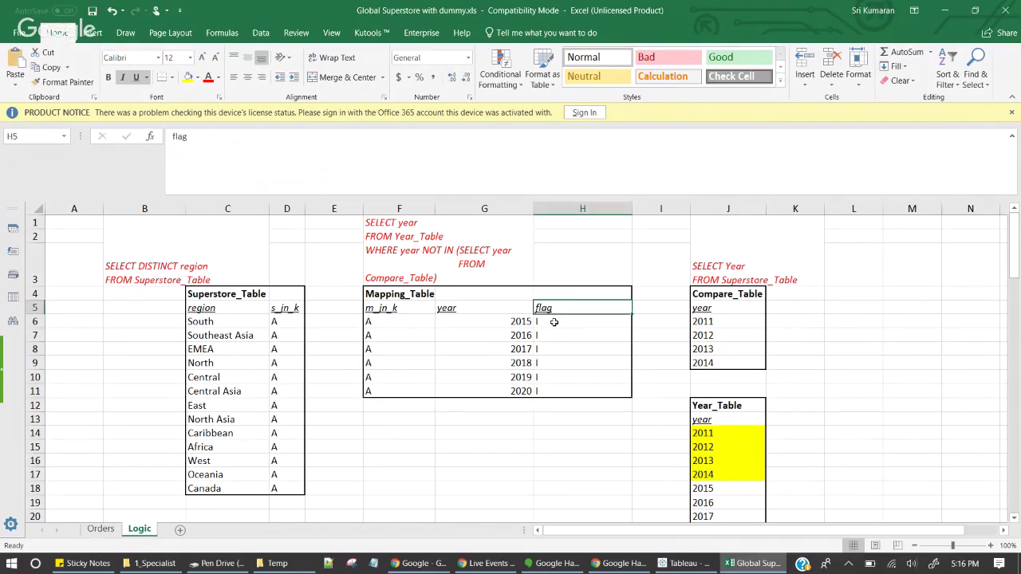
drag(562, 321, 548, 388)
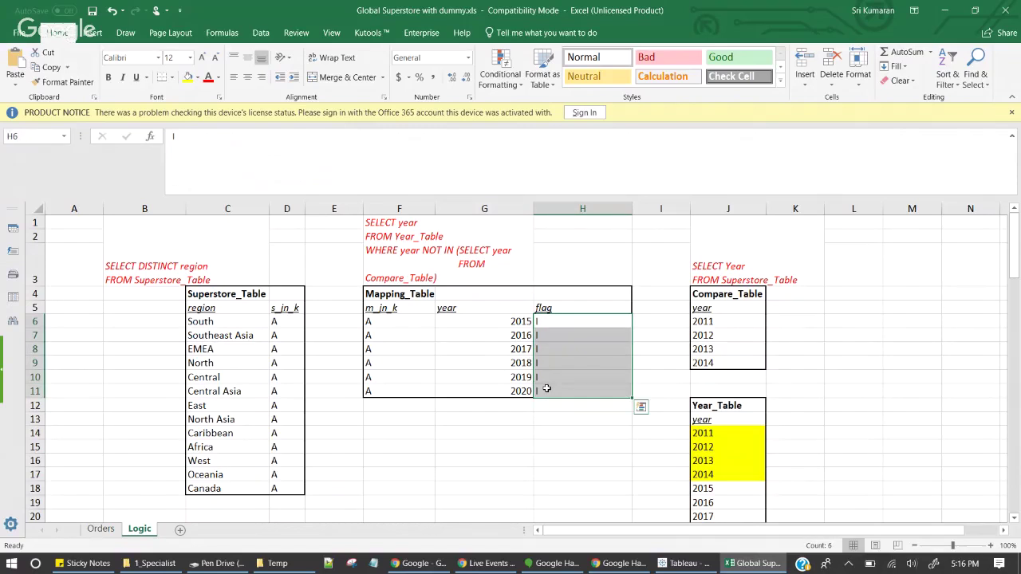
drag(545, 198, 545, 146)
click(485, 387)
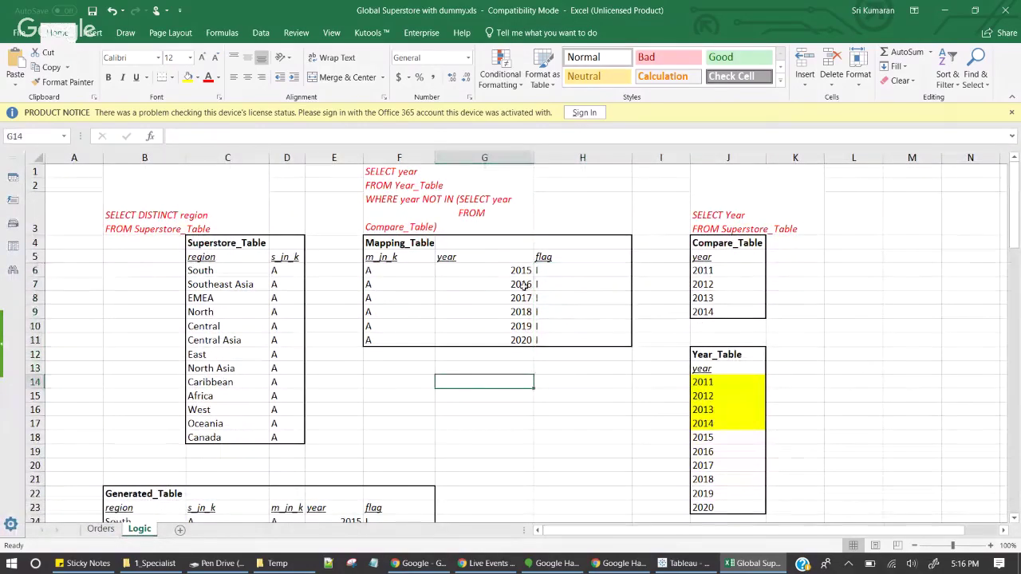
Compare the join key s_jn_k in Superstore_Table with m_jn_k in Mapping_Table, including their first values
scroll(538, 275, down, 2)
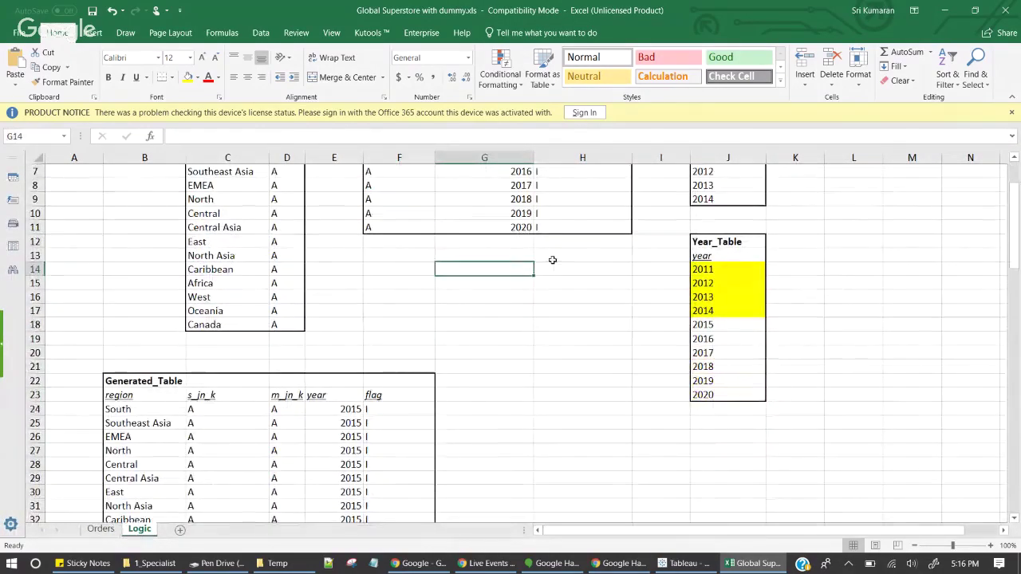
scroll(552, 260, up, 2)
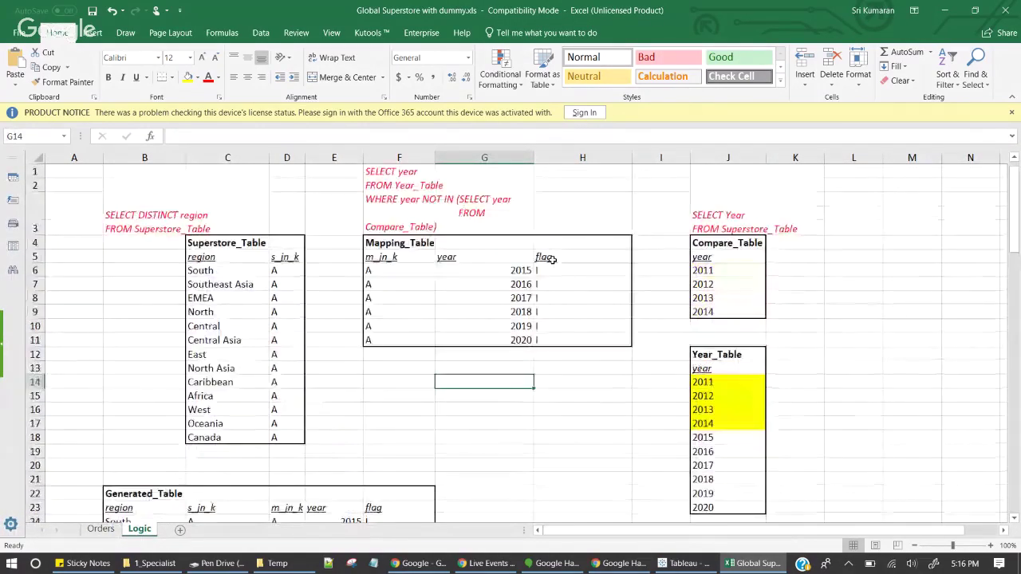
click(283, 272)
click(371, 272)
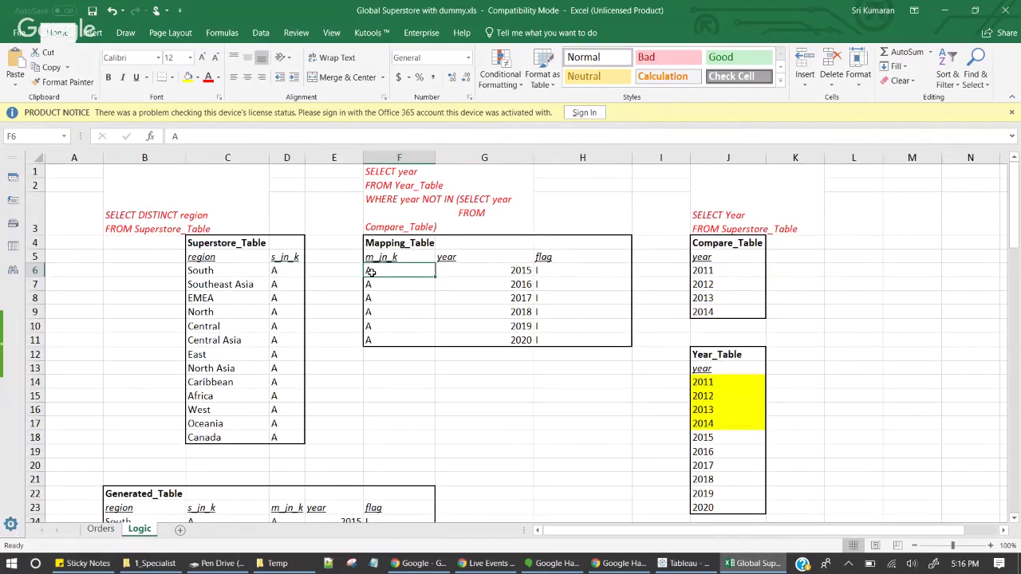
click(288, 259)
click(375, 256)
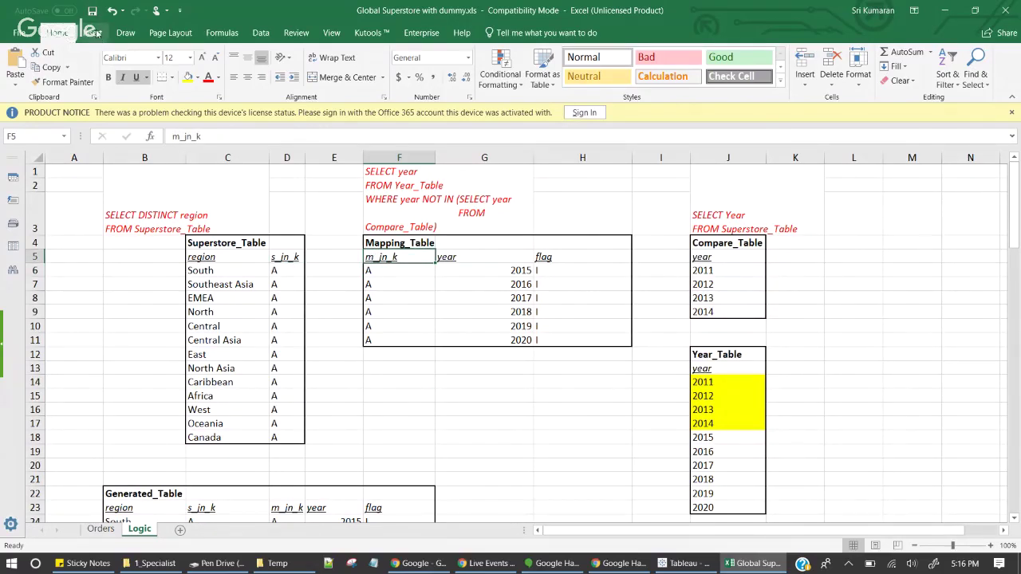
Draw straight arrows from South's s_jn_k value in Superstore_Table to Mapping_Table's m_jn_k values for 2015, 2016 and 2017
click(92, 33)
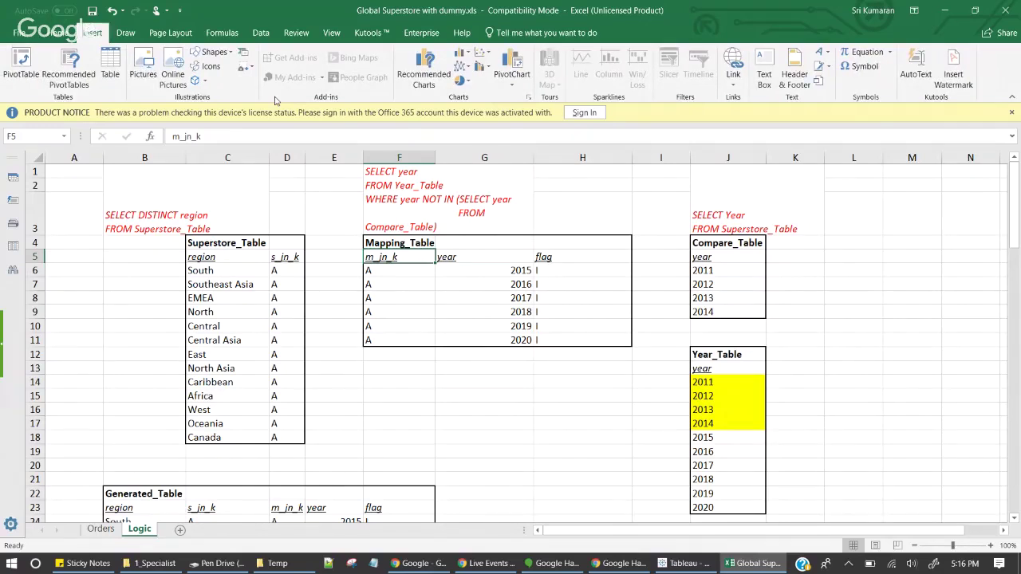
click(229, 53)
click(196, 151)
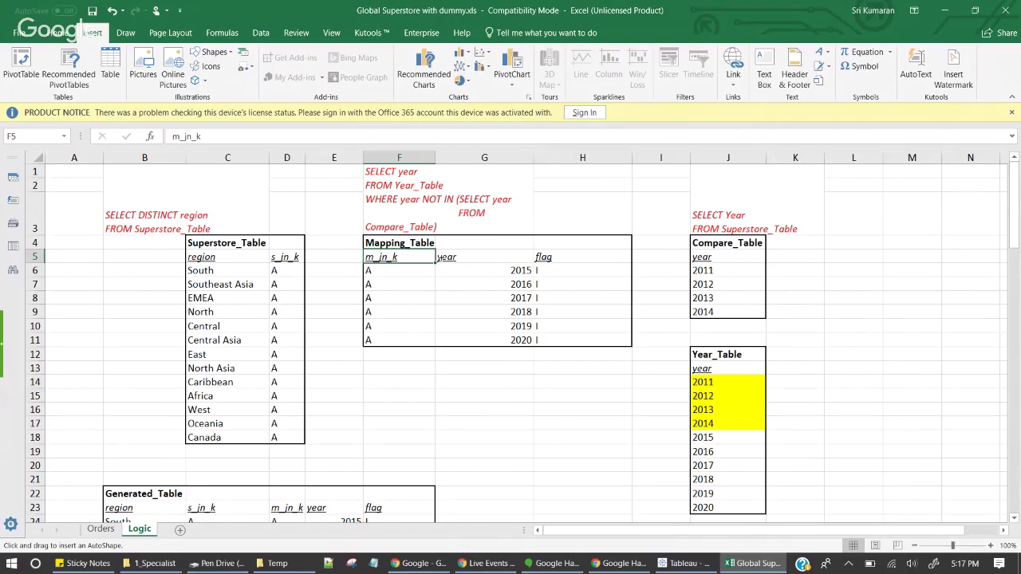
mouse_move(287, 270)
mouse_down()
mouse_move(365, 270)
mouse_move(327, 274)
mouse_move(368, 284)
mouse_up()
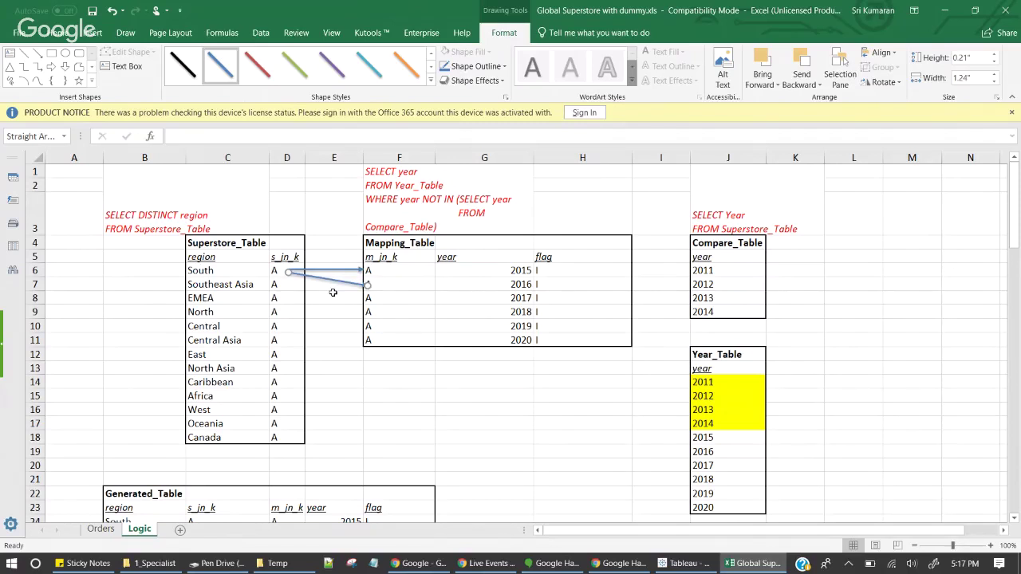
drag(304, 275, 363, 298)
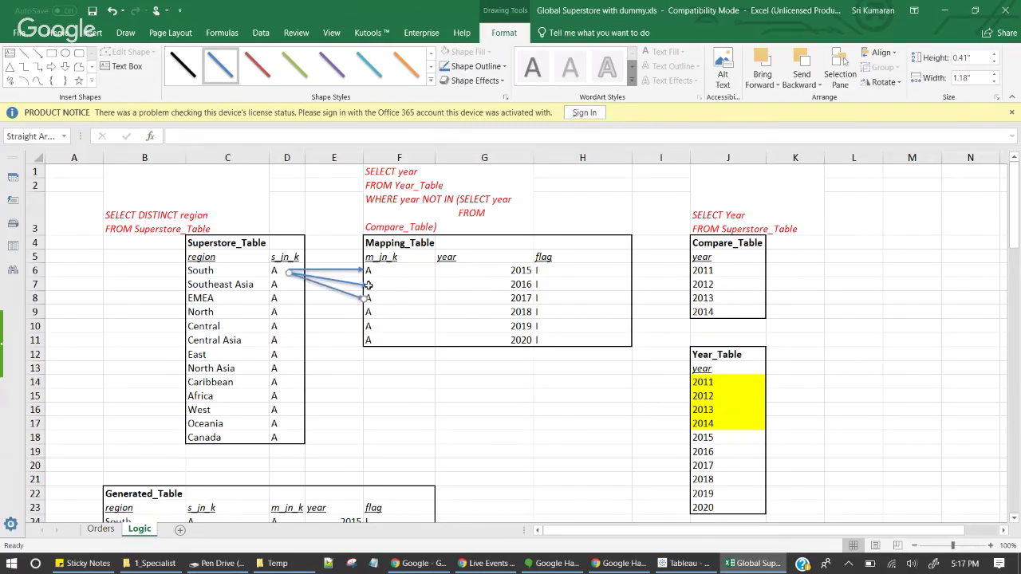
click(366, 285)
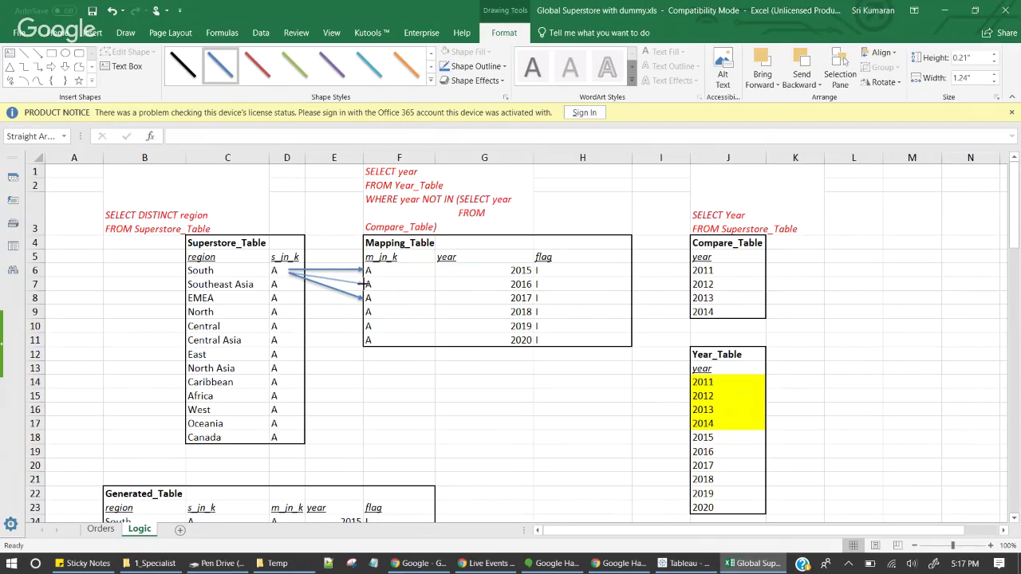
Paste three more arrows and fit them from South's s_jn_k value to Mapping_Table's m_jn_k values for 2018, 2019 and 2020
key(ctrl+v)
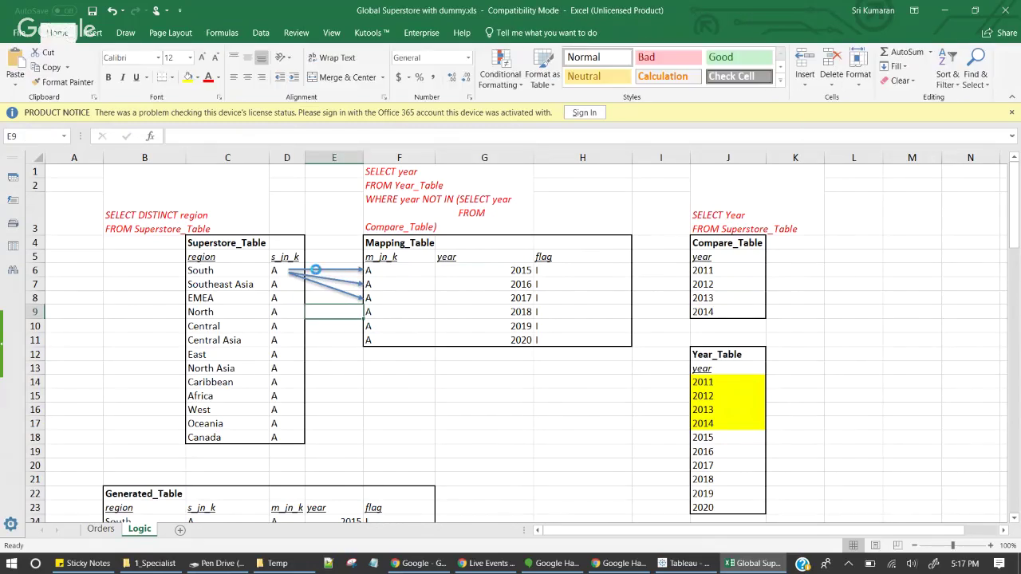
mouse_move(331, 309)
mouse_down()
mouse_move(315, 275)
mouse_move(363, 311)
mouse_up()
click(368, 283)
click(338, 328)
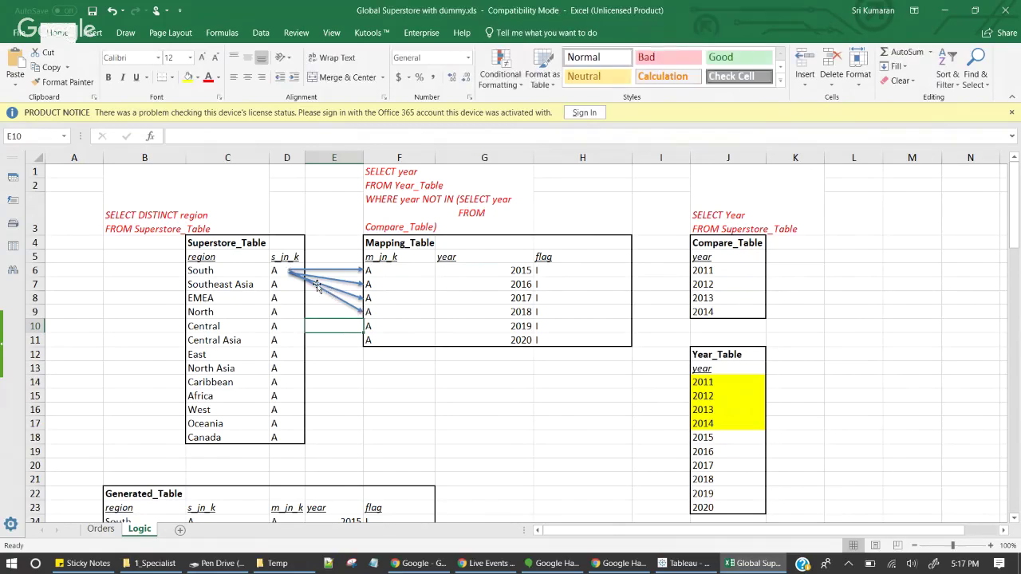
key(ctrl+v)
drag(324, 325, 307, 275)
drag(367, 284, 364, 325)
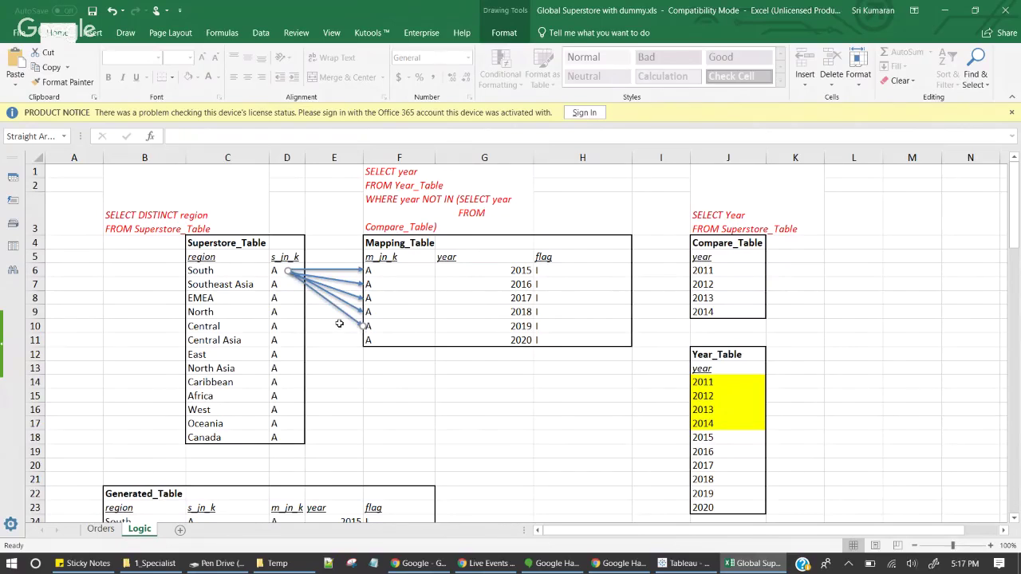
key(ctrl+v)
drag(339, 323, 364, 341)
click(381, 363)
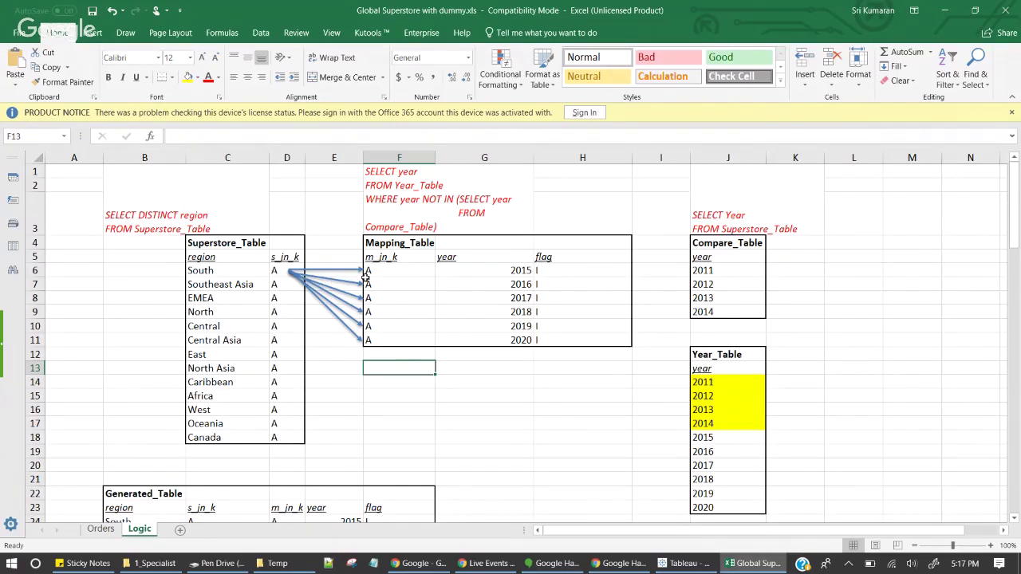
Trace Generated_Table's region, s_jn_k, m_jn_k, year and flag columns back to Superstore_Table and Mapping_Table
click(490, 376)
scroll(490, 376, down, 6)
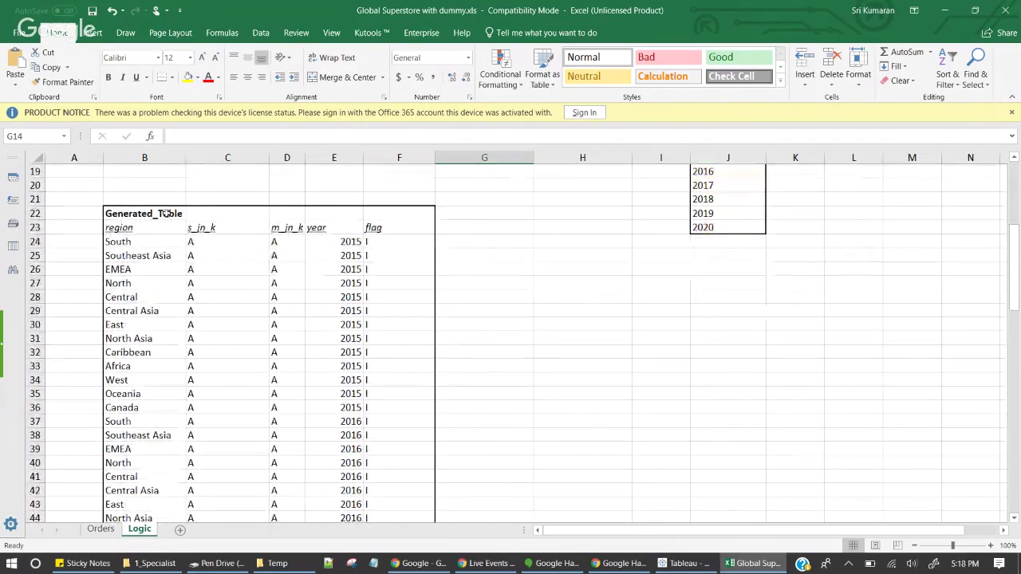
click(150, 230)
click(228, 229)
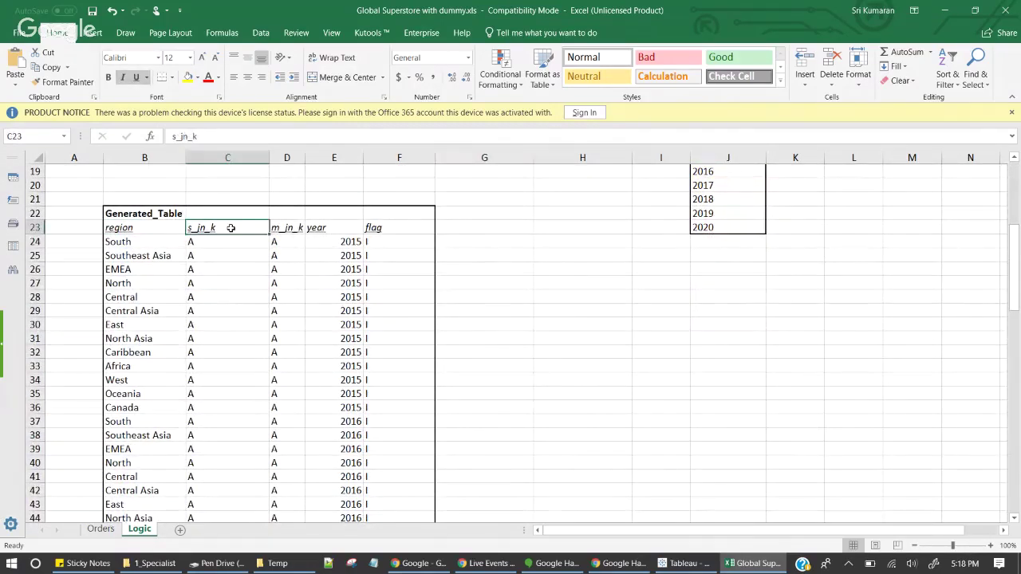
scroll(405, 221, up, 5)
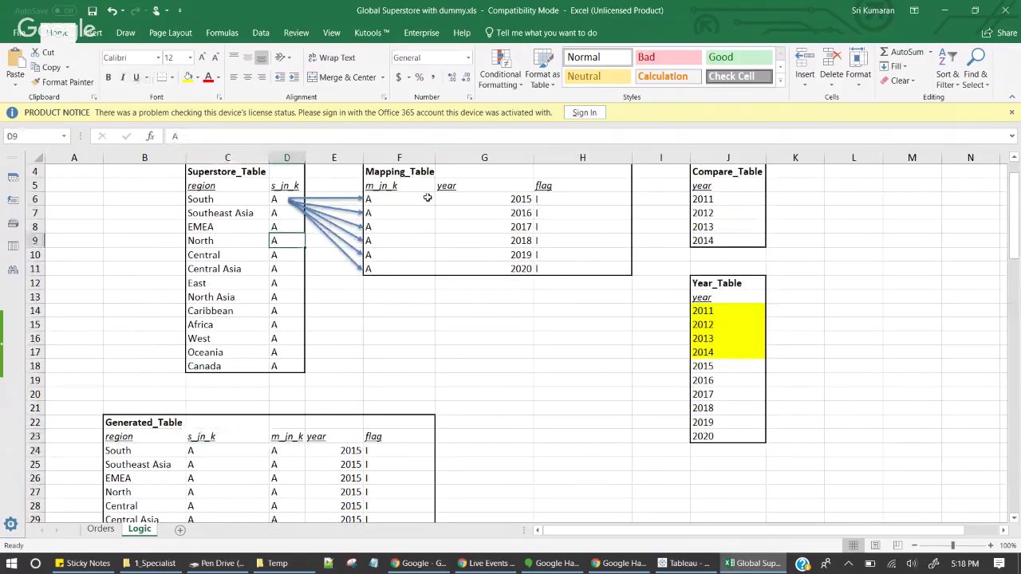
click(392, 201)
click(291, 437)
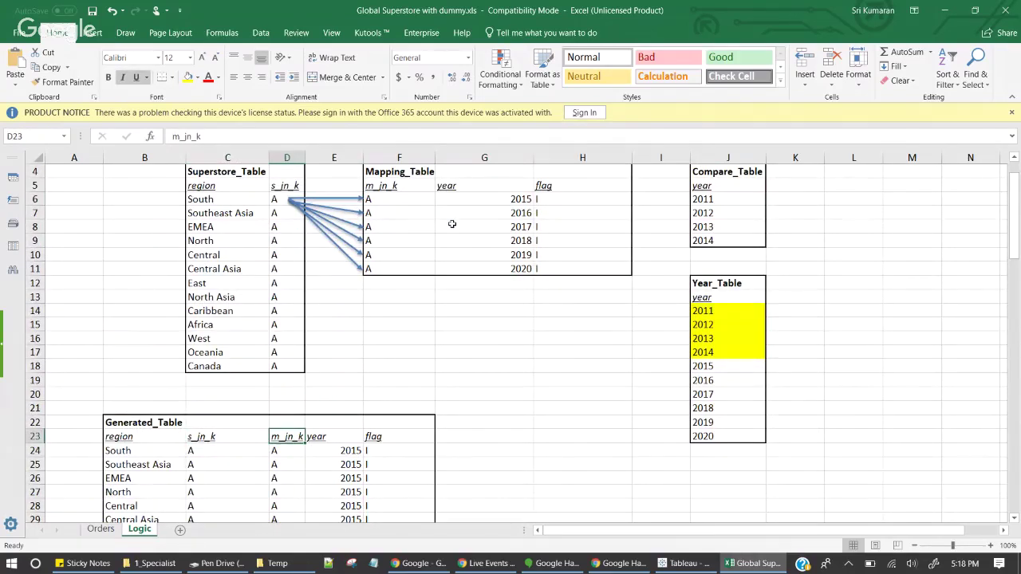
click(478, 213)
click(330, 429)
click(530, 229)
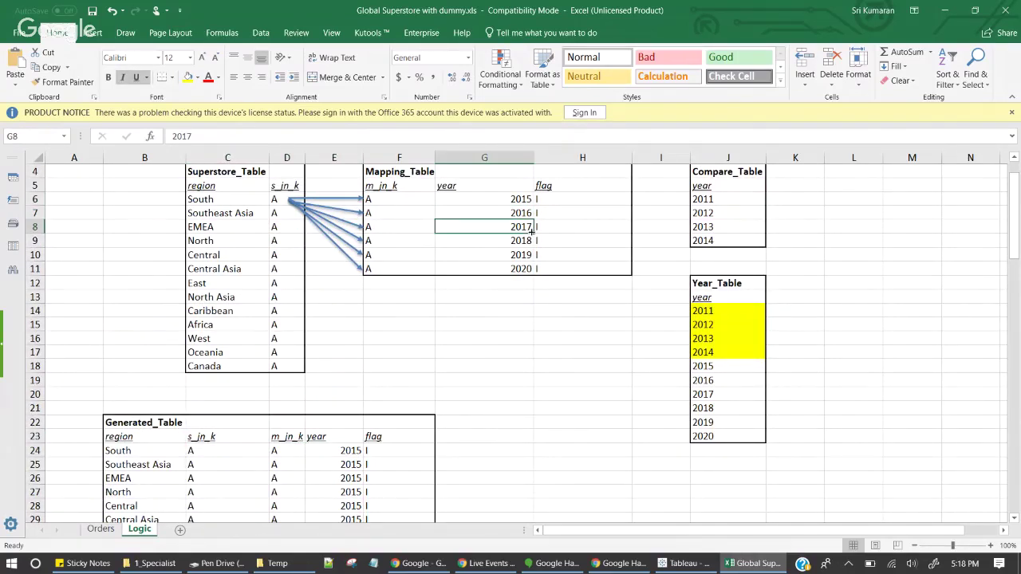
click(395, 434)
scroll(517, 347, down, 5)
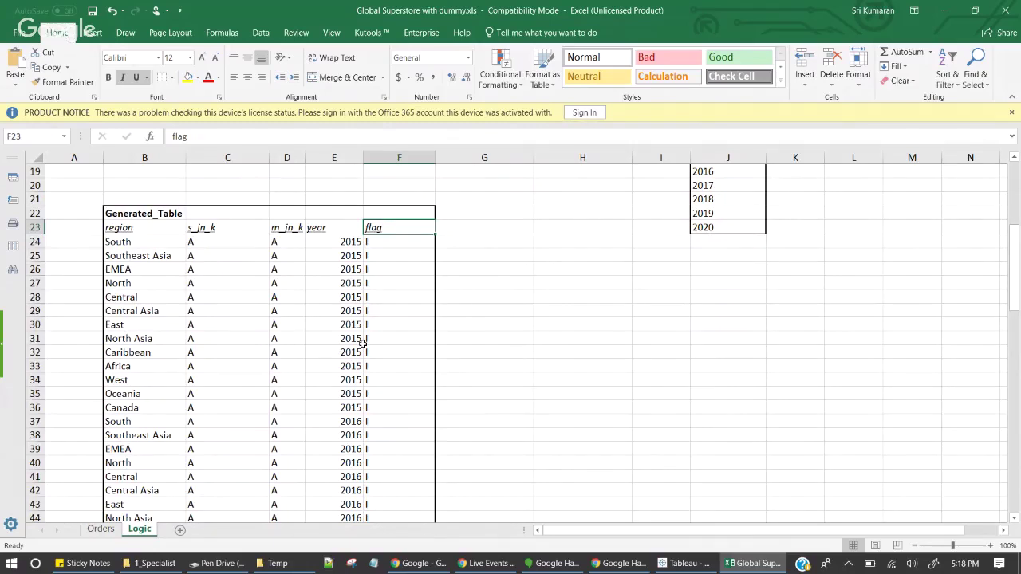
Review the source tables by comparing Superstore_Table's regions, Mapping_Table's years, Compare_Table's years and Year_Table's 2015 entry
scroll(540, 267, up, 6)
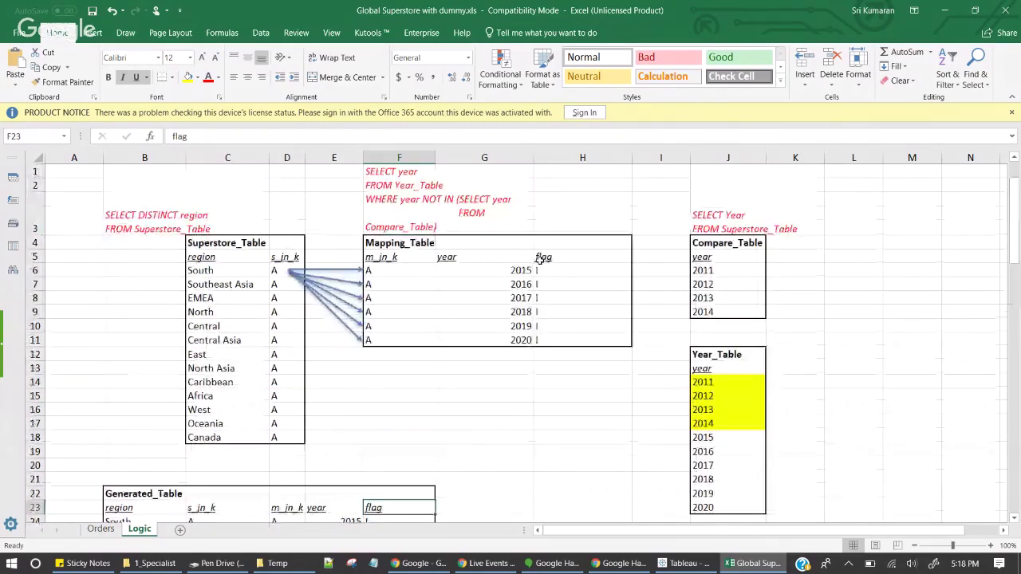
click(249, 285)
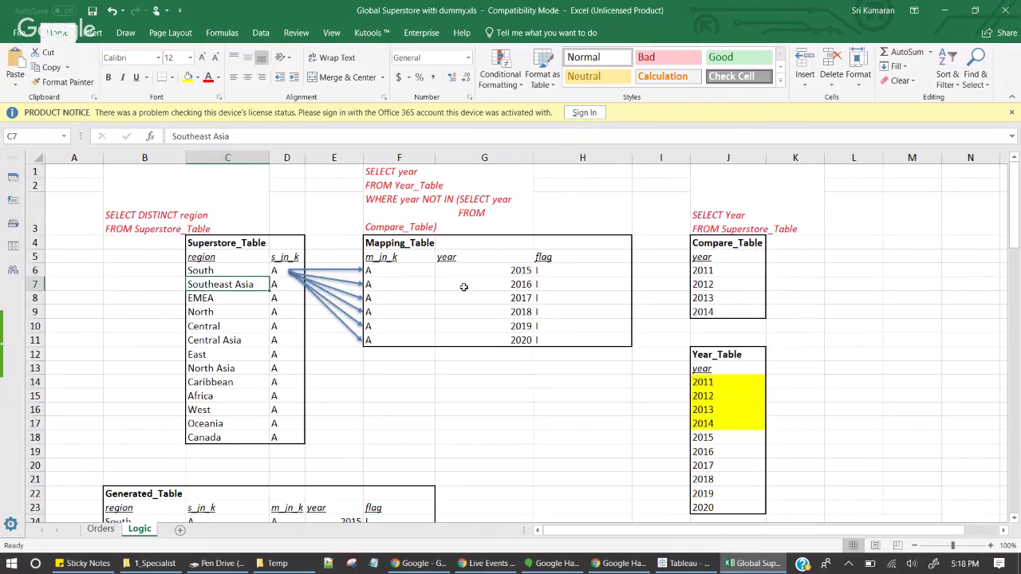
click(497, 276)
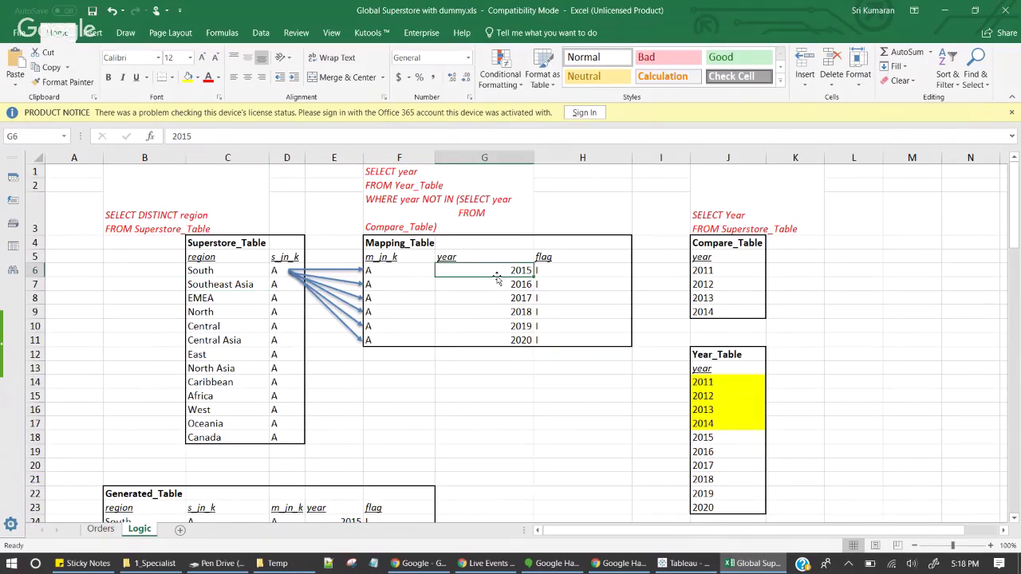
click(726, 273)
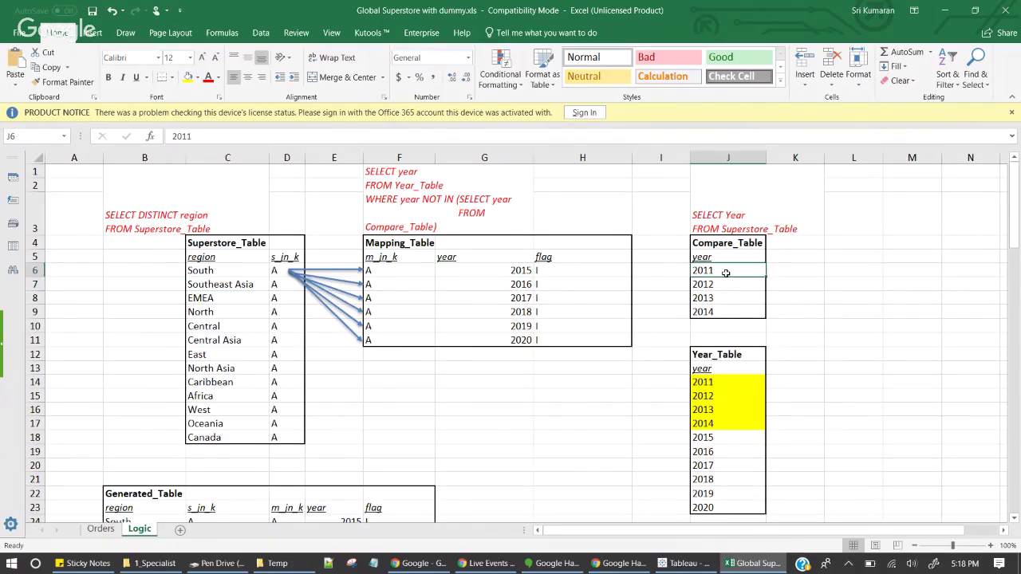
click(709, 440)
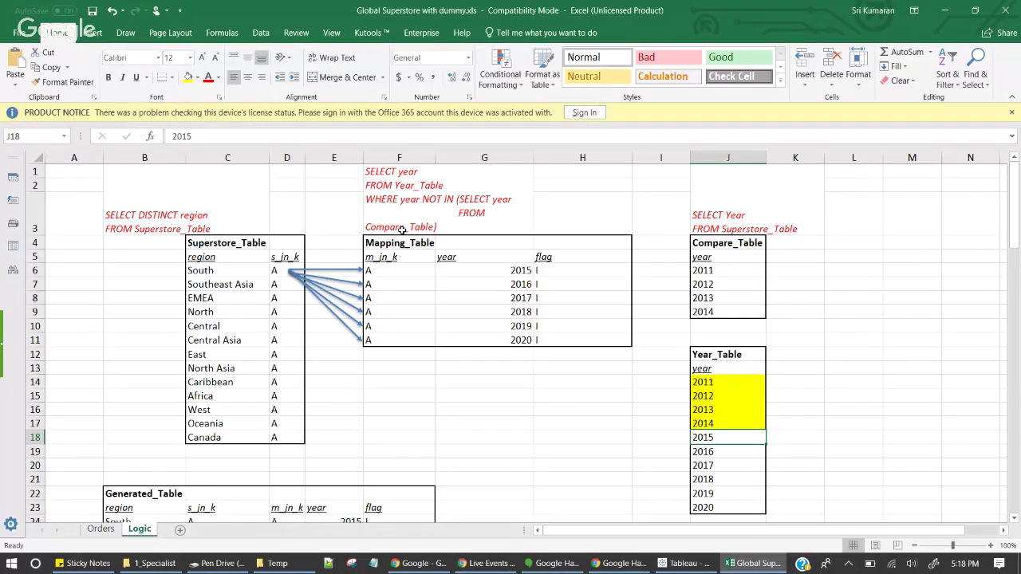
Examine Generated_Table's rows and each of its headers from region to flag
scroll(402, 231, down, 6)
click(178, 311)
click(271, 307)
click(179, 230)
click(217, 229)
click(288, 229)
click(323, 227)
click(383, 228)
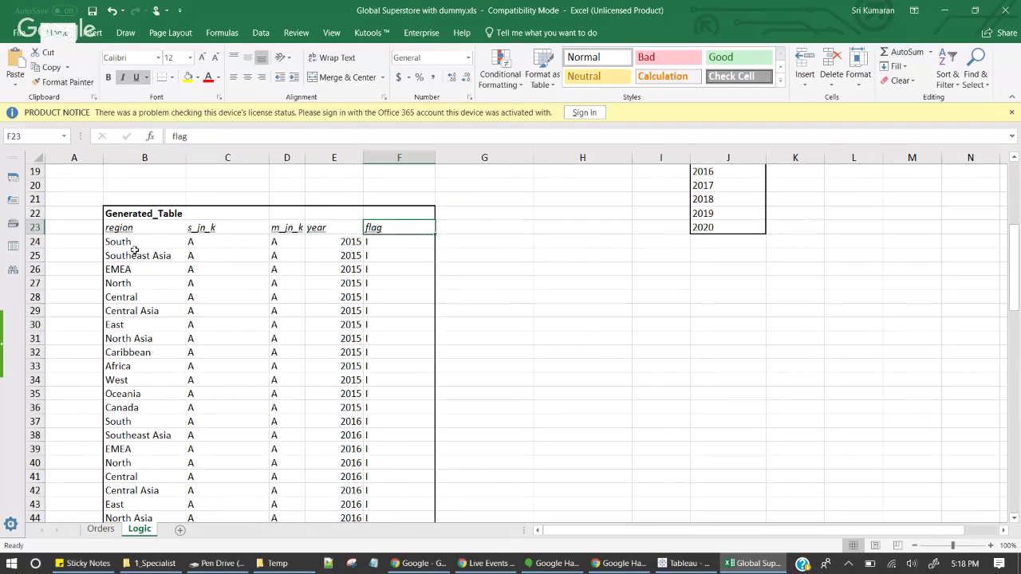
click(80, 228)
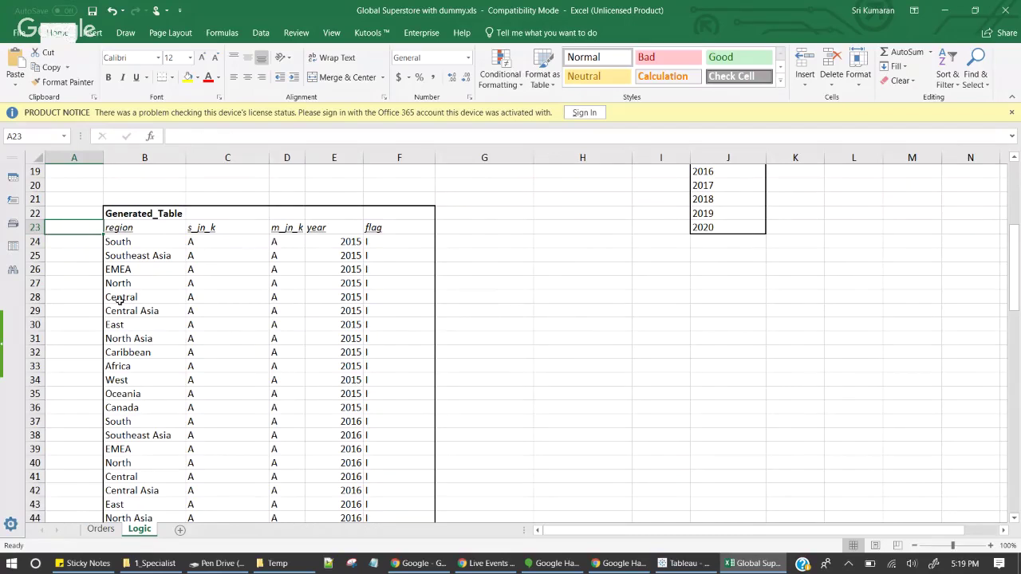
Review a record on the Orders sheet along with its s_jn_k and m_jn_k columns
click(101, 530)
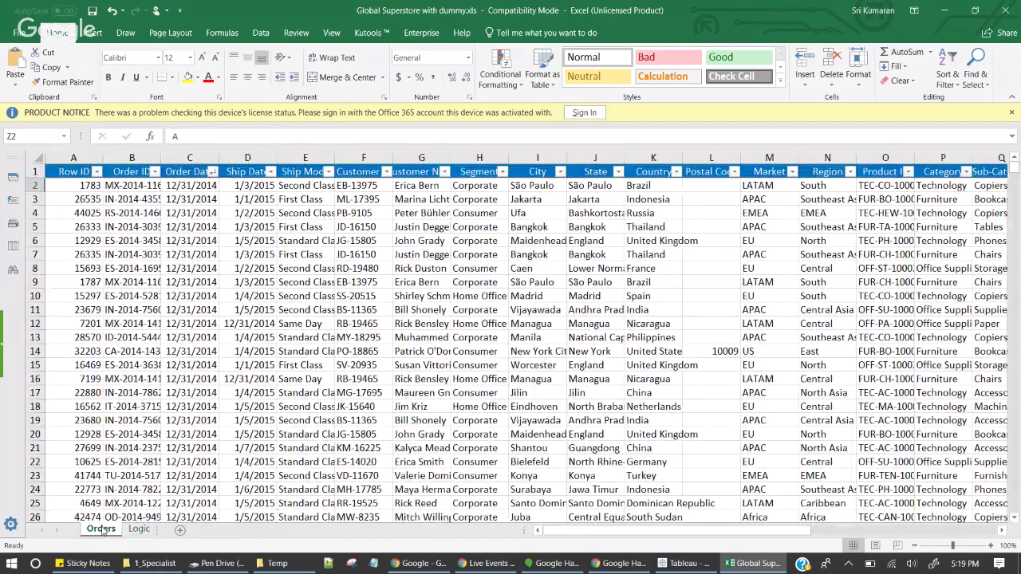
drag(73, 213, 769, 213)
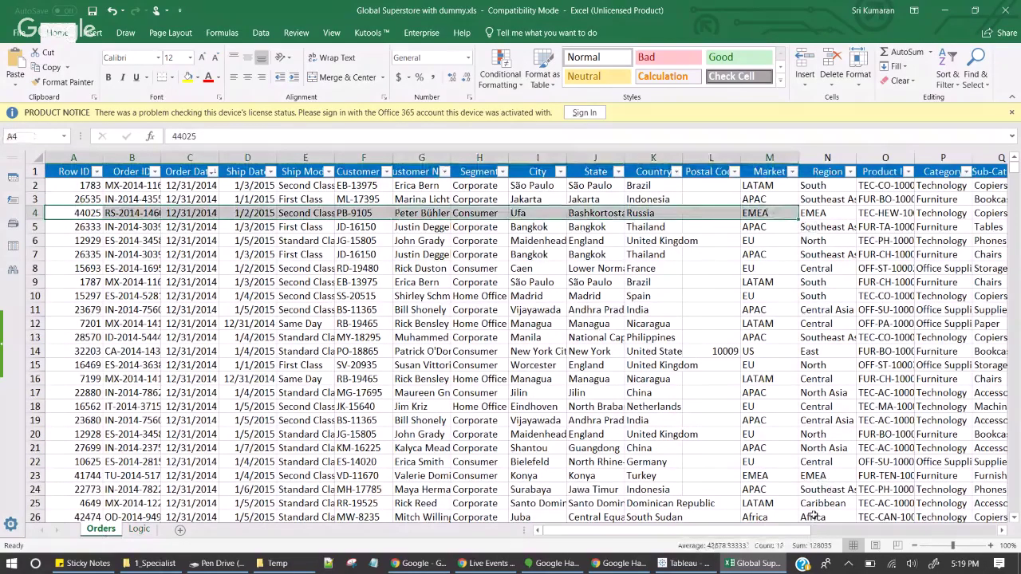
drag(766, 533, 965, 520)
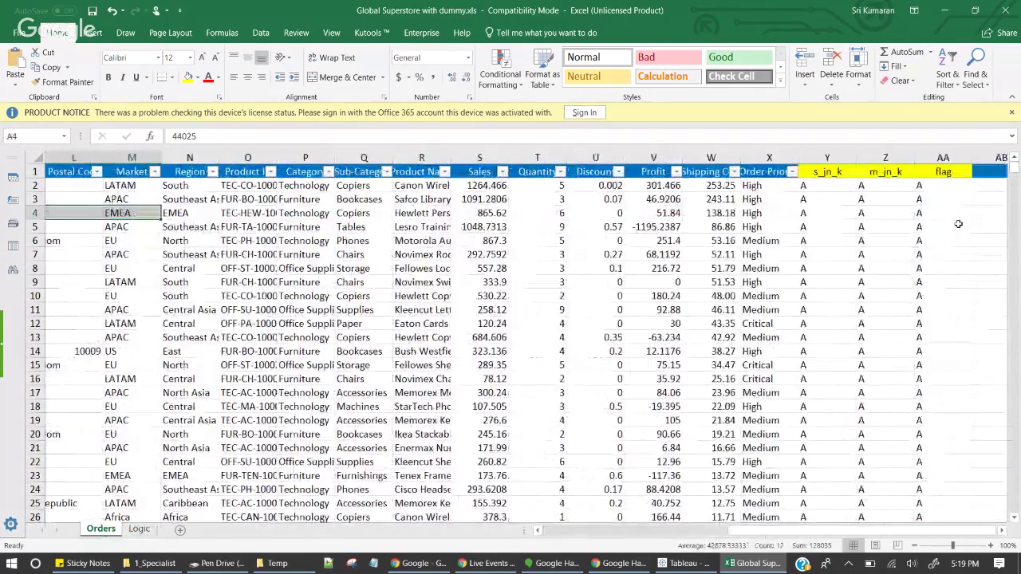
click(829, 172)
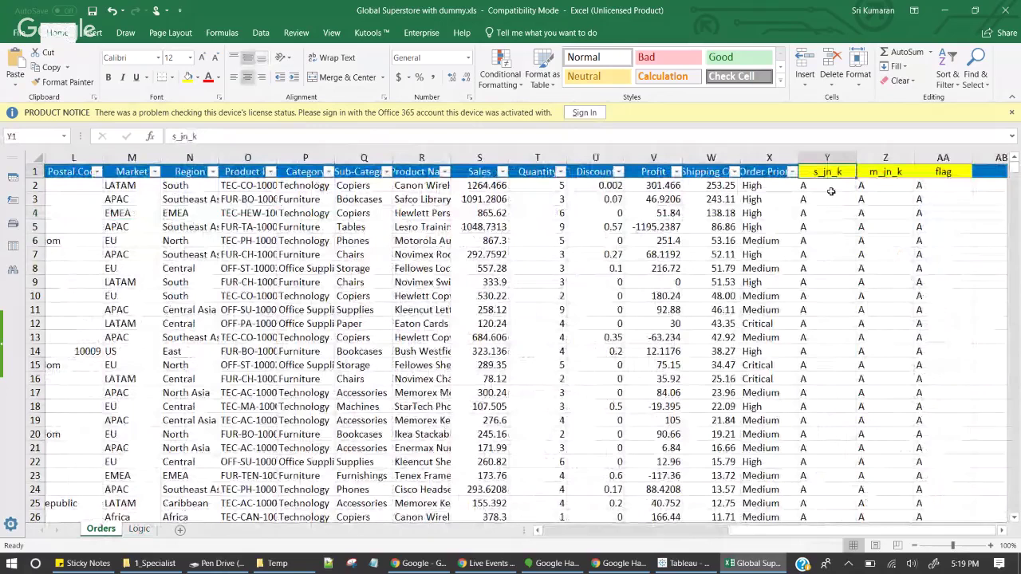
click(889, 171)
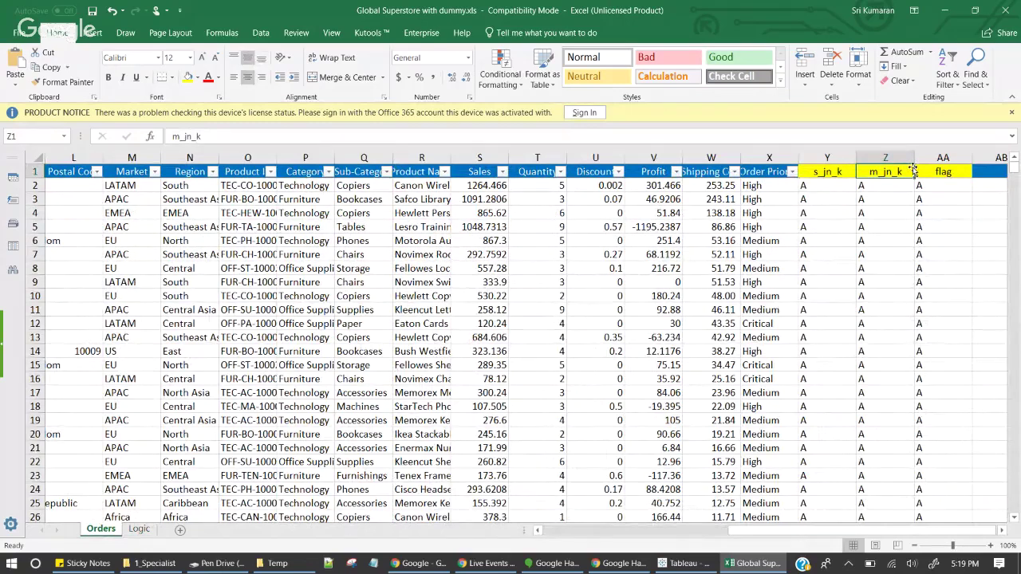
Delete the m_jn_k column from the Orders sheet
click(887, 156)
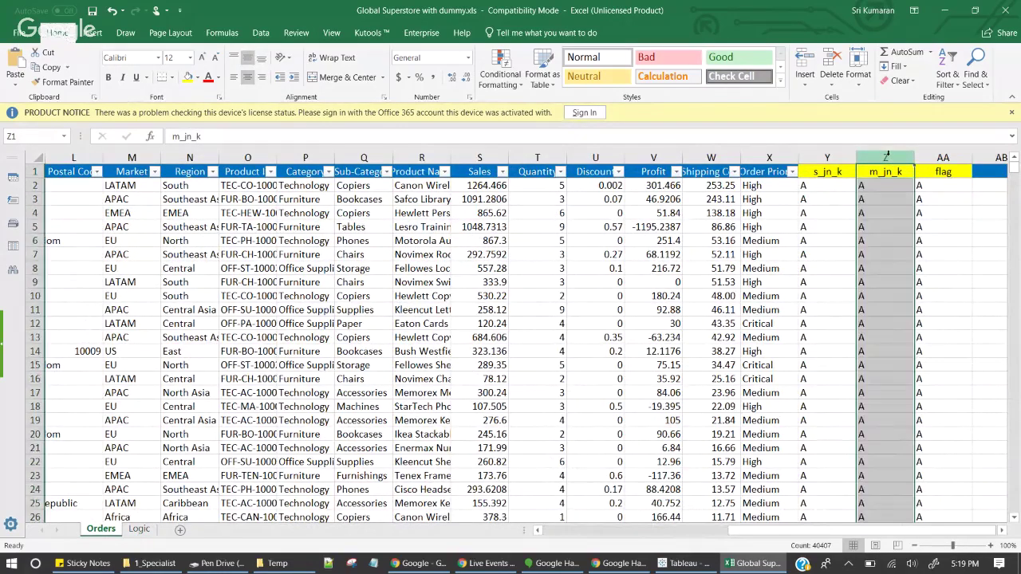
right_click(886, 159)
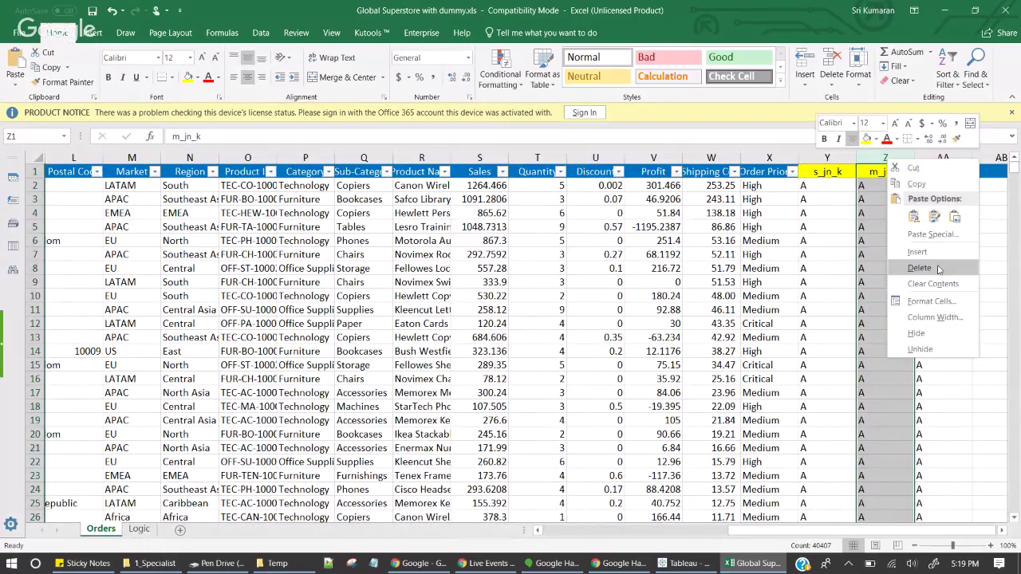
click(938, 270)
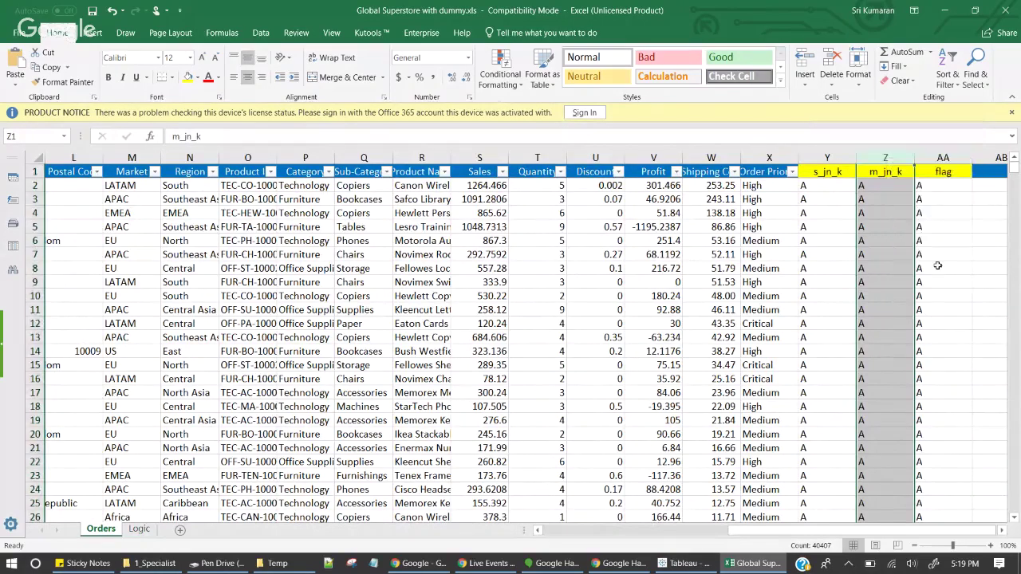
Examine the s_jn_k and flag columns of the Orders sheet down through the original records
click(830, 174)
click(881, 172)
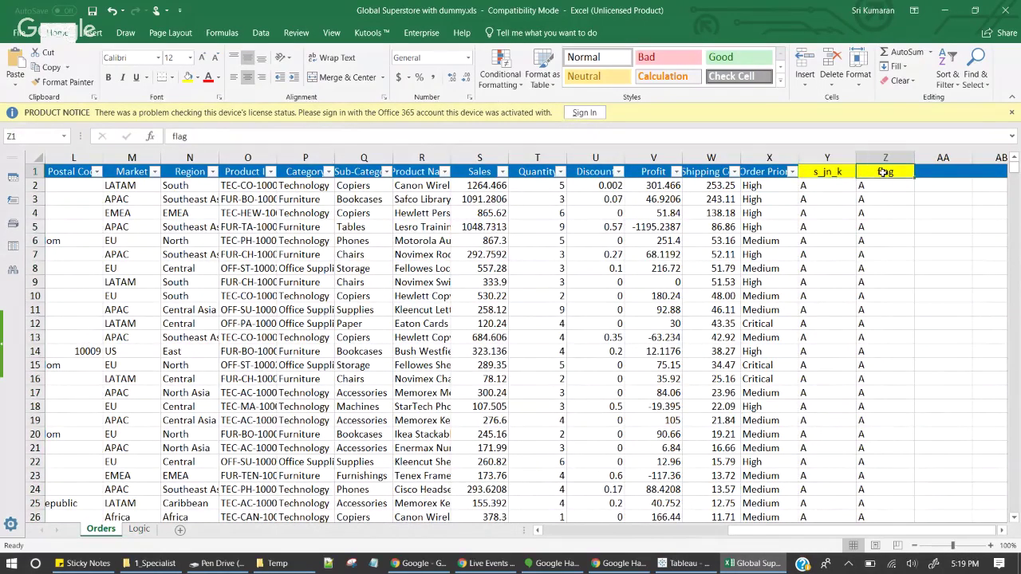
drag(879, 190, 895, 431)
drag(818, 186, 842, 397)
scroll(925, 334, down, 20)
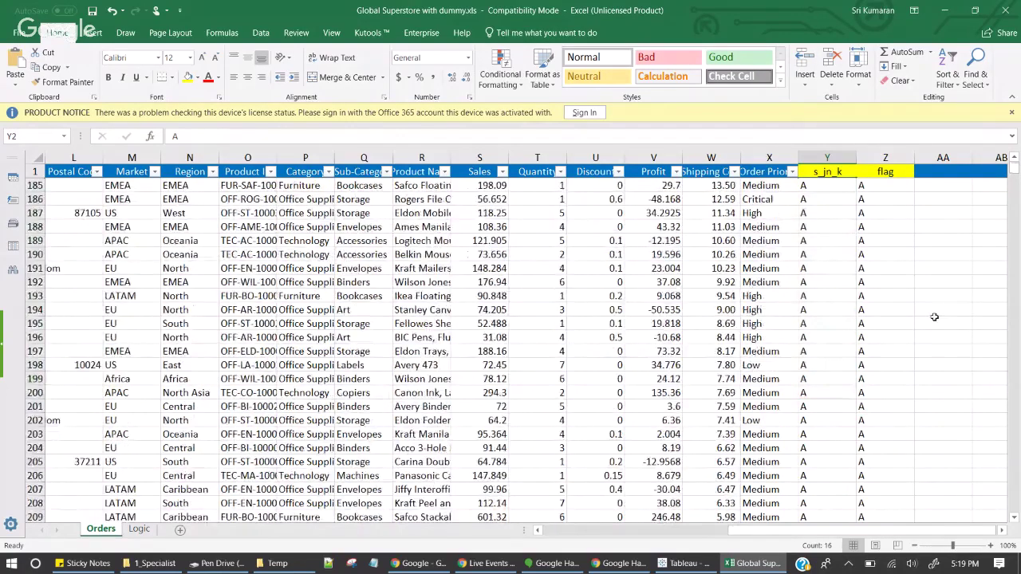
scroll(934, 317, down, 20)
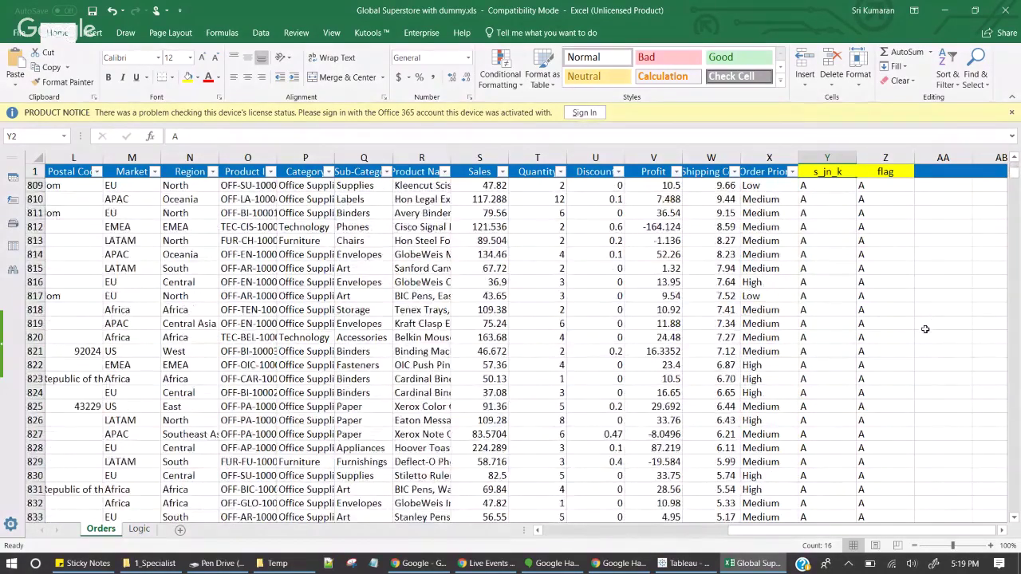
scroll(924, 329, down, 20)
scroll(918, 338, down, 20)
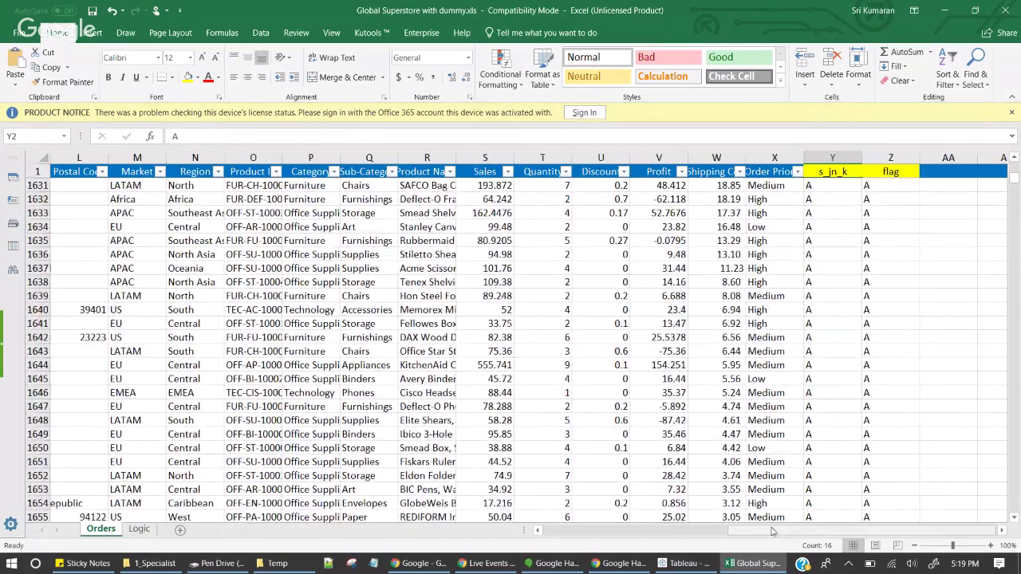
Find the first dummy record below the original Orders rows and check its Row ID and Order ID
drag(772, 531, 624, 533)
click(624, 534)
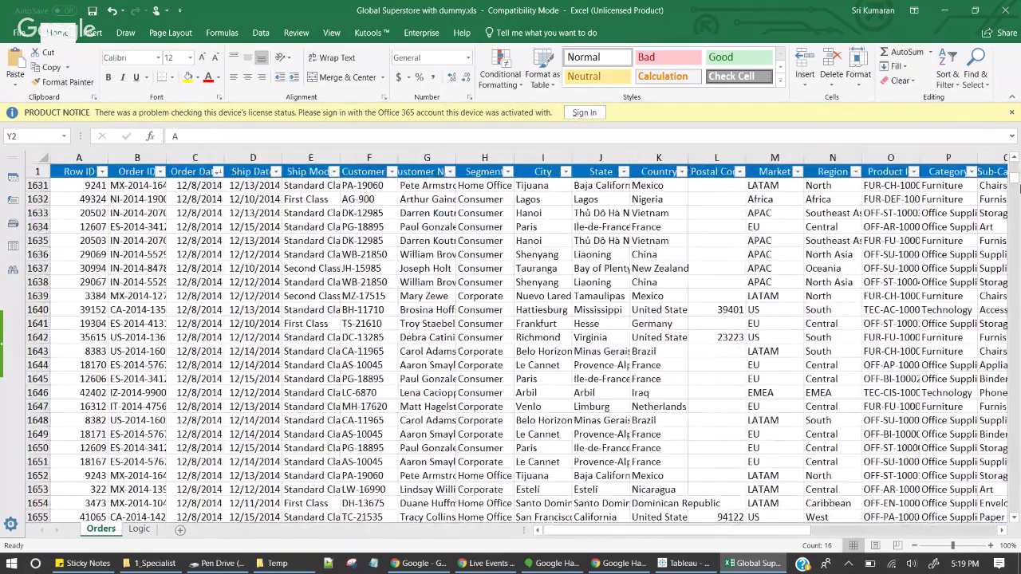
drag(1015, 188, 1014, 435)
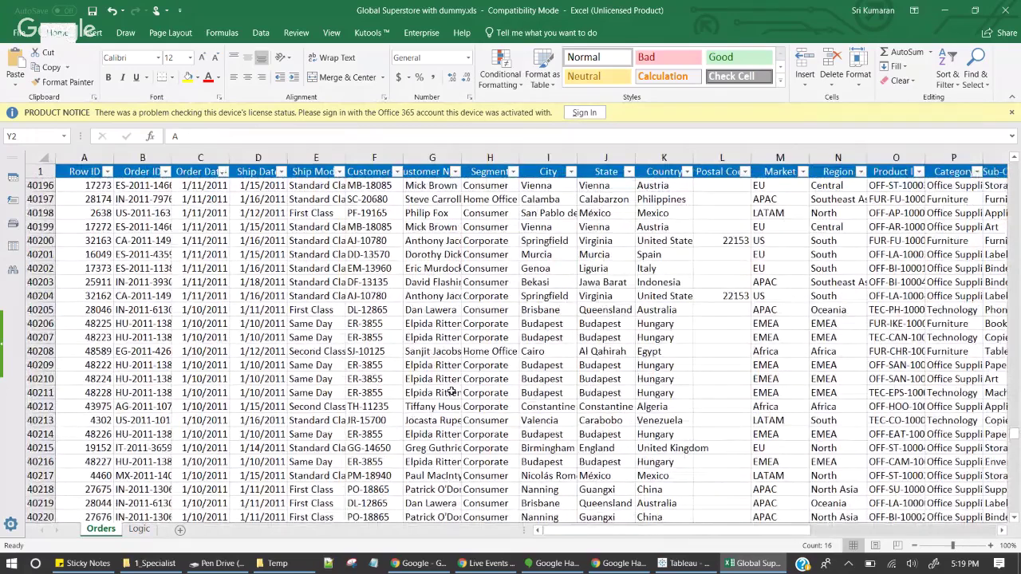
scroll(451, 391, down, 20)
scroll(388, 326, up, 20)
scroll(411, 301, up, 2)
click(105, 339)
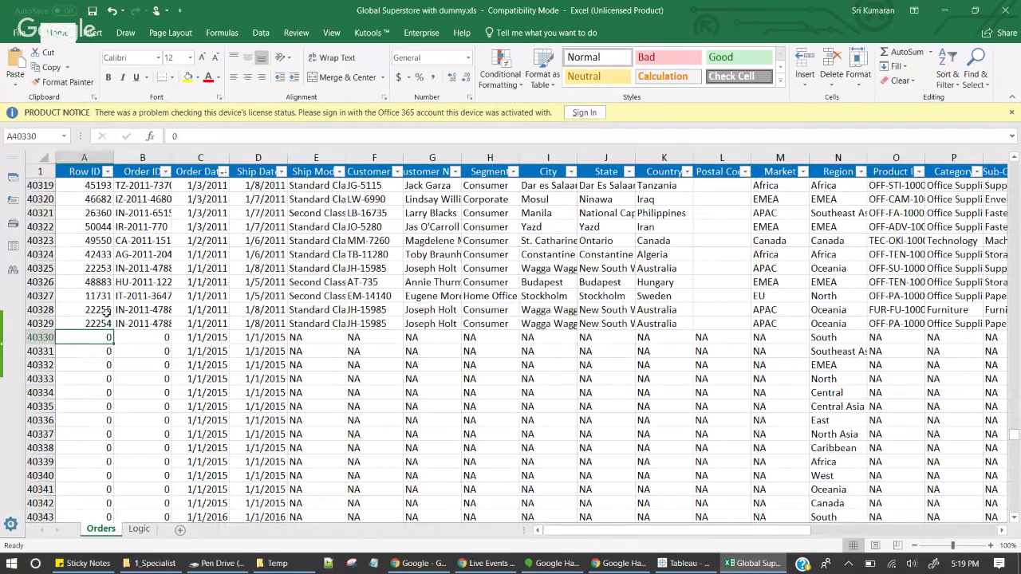
click(137, 339)
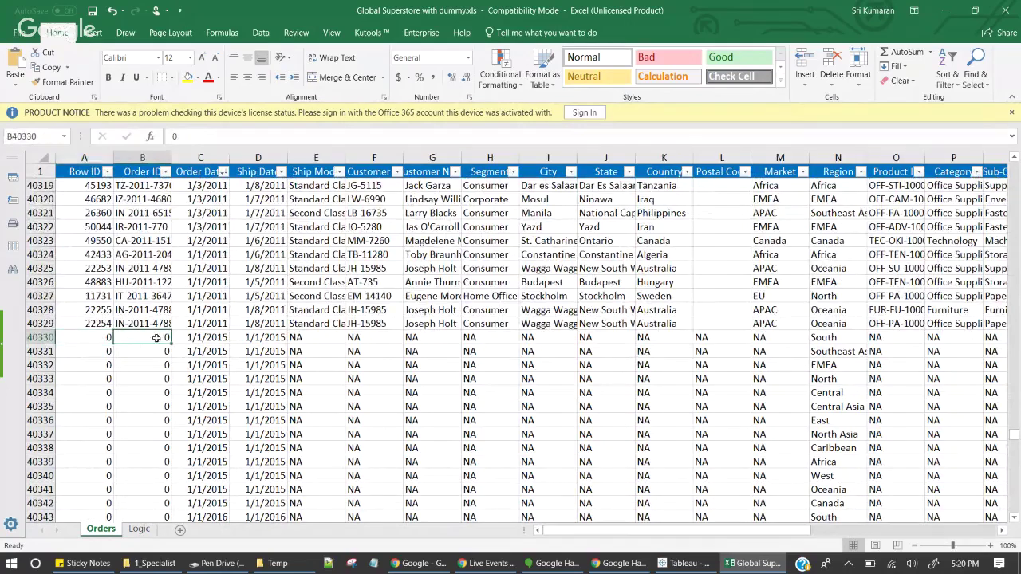
Compare the first dummy record's Order Date and Region with the year and region in Generated_Table's first row on the Logic sheet
click(206, 335)
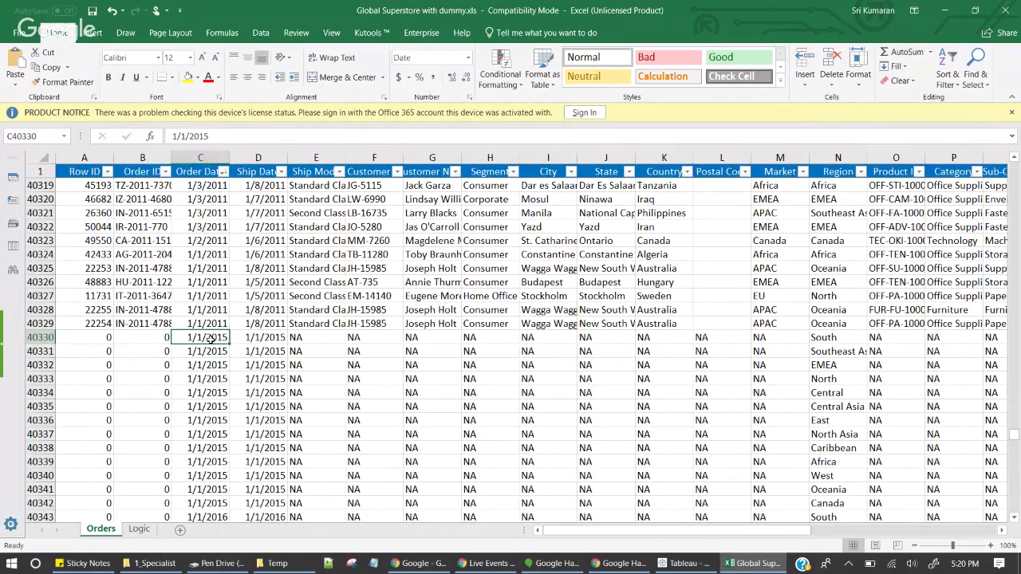
click(139, 529)
click(331, 242)
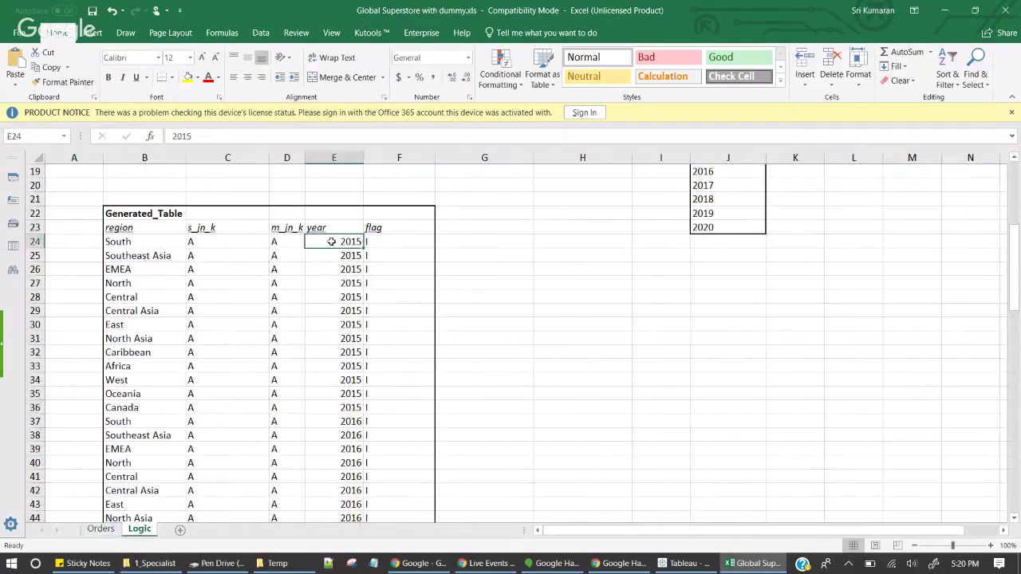
click(101, 529)
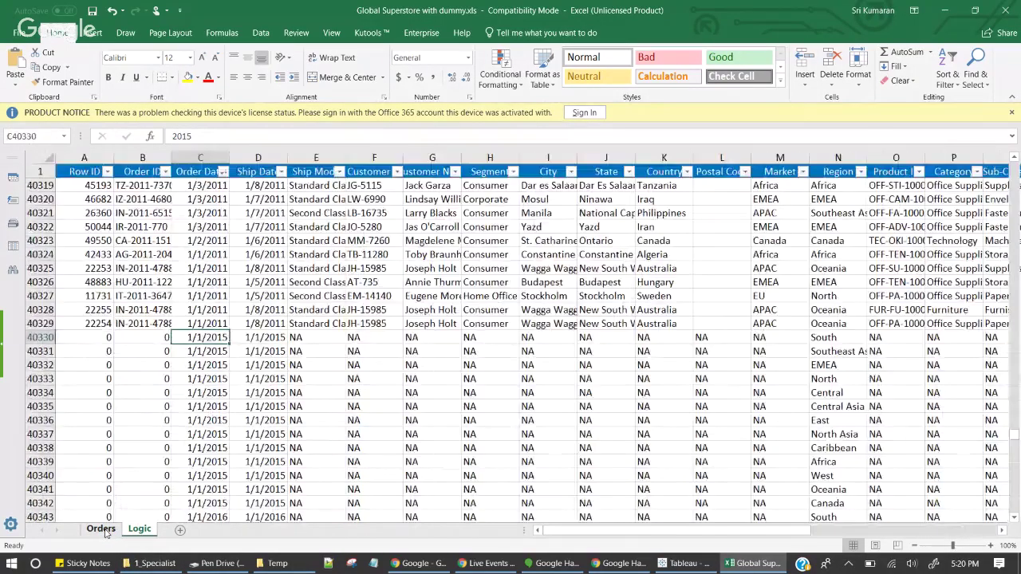
click(848, 337)
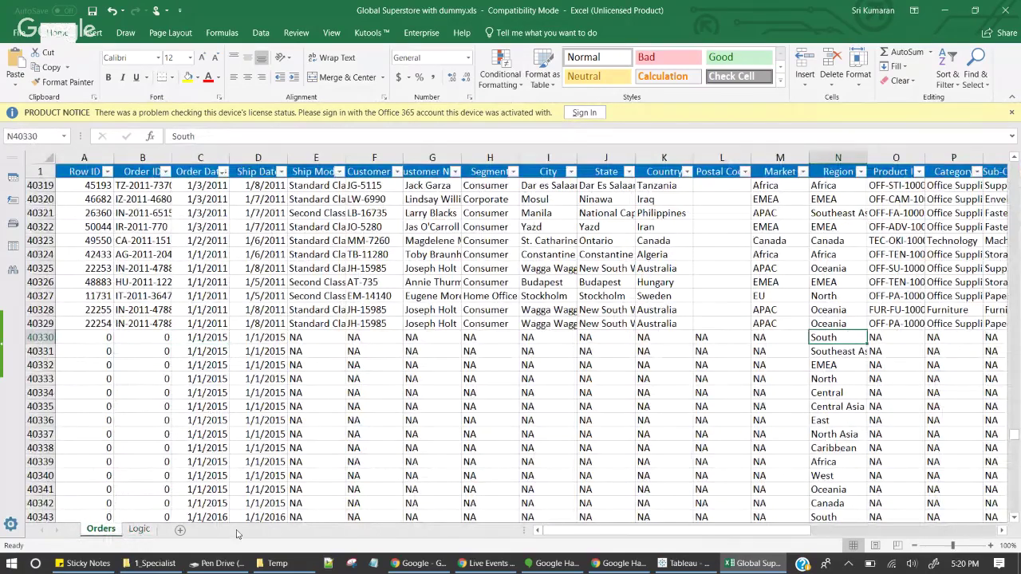
click(139, 529)
click(150, 241)
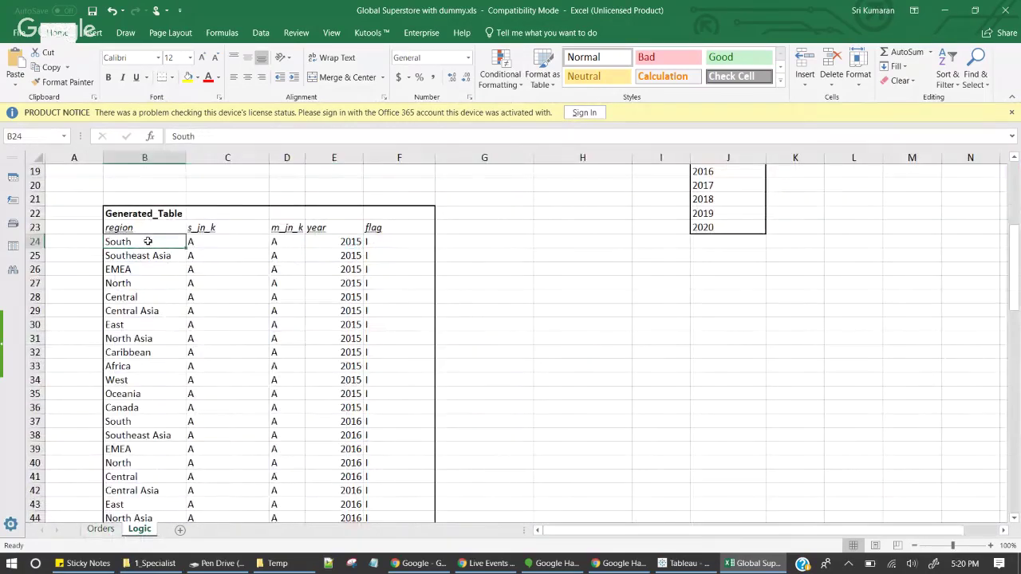
Compare the first dummy record's s_jn_k value in Orders with the s_jn_k value in Generated_Table's first row
click(100, 529)
drag(635, 528, 810, 528)
click(838, 337)
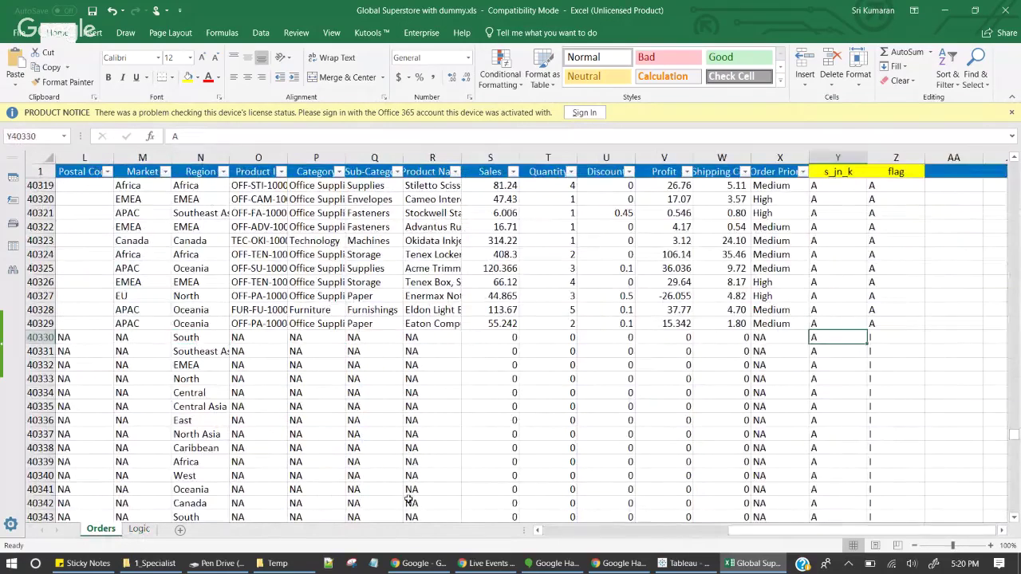
click(147, 529)
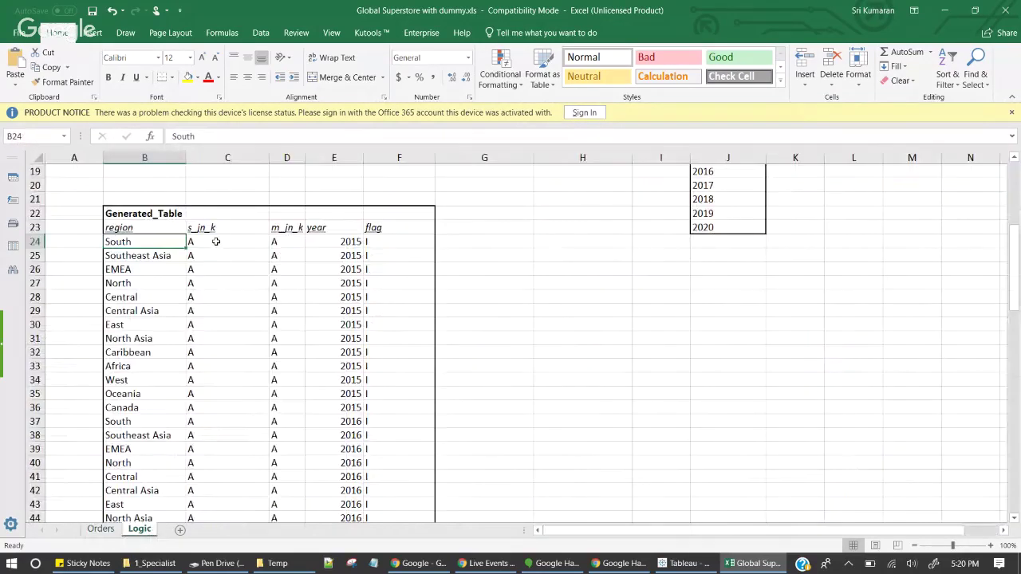
click(215, 242)
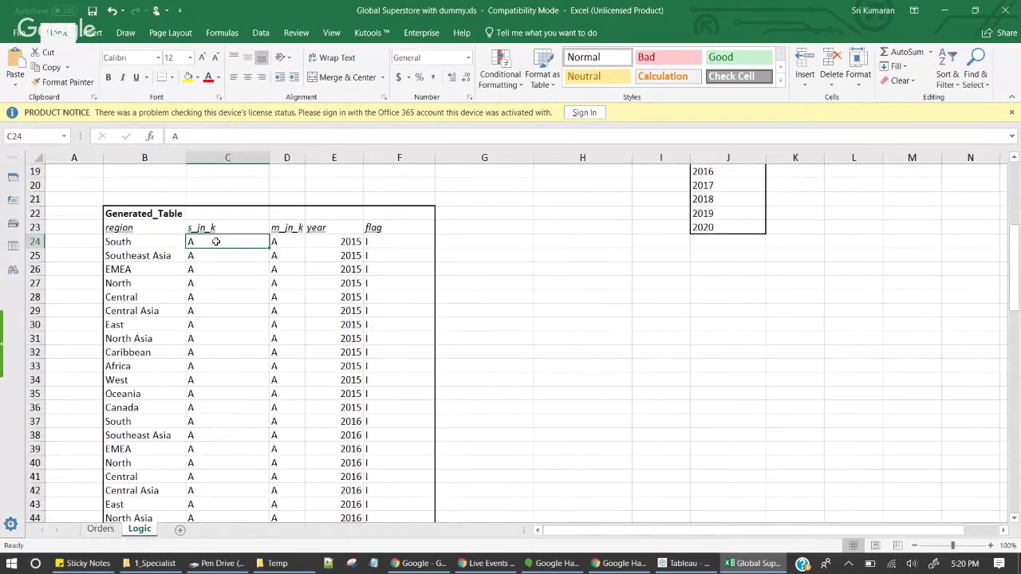
Compare the flag values of the original Orders records with those of the dummy records below them
click(109, 530)
click(883, 335)
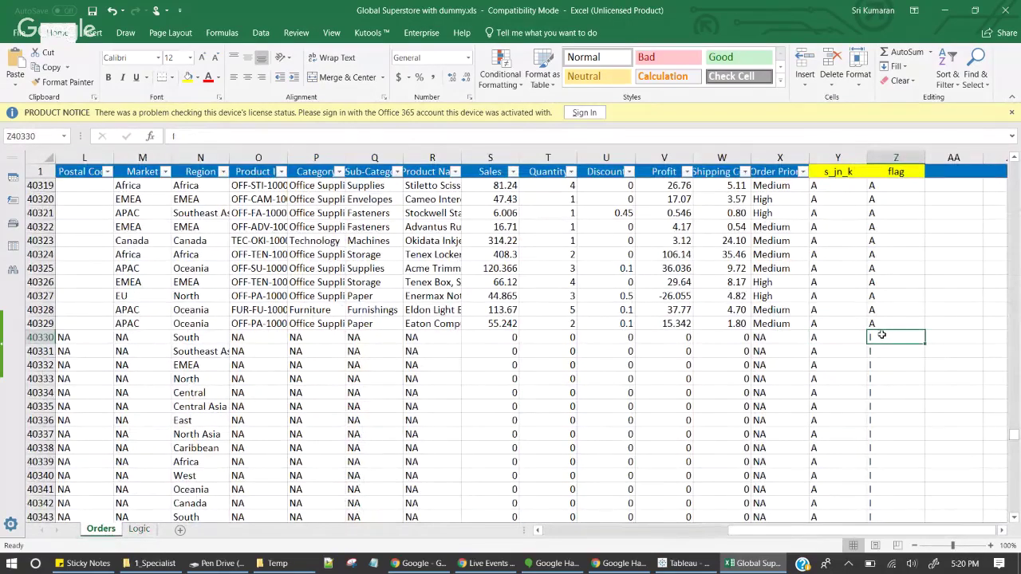
drag(887, 322, 886, 229)
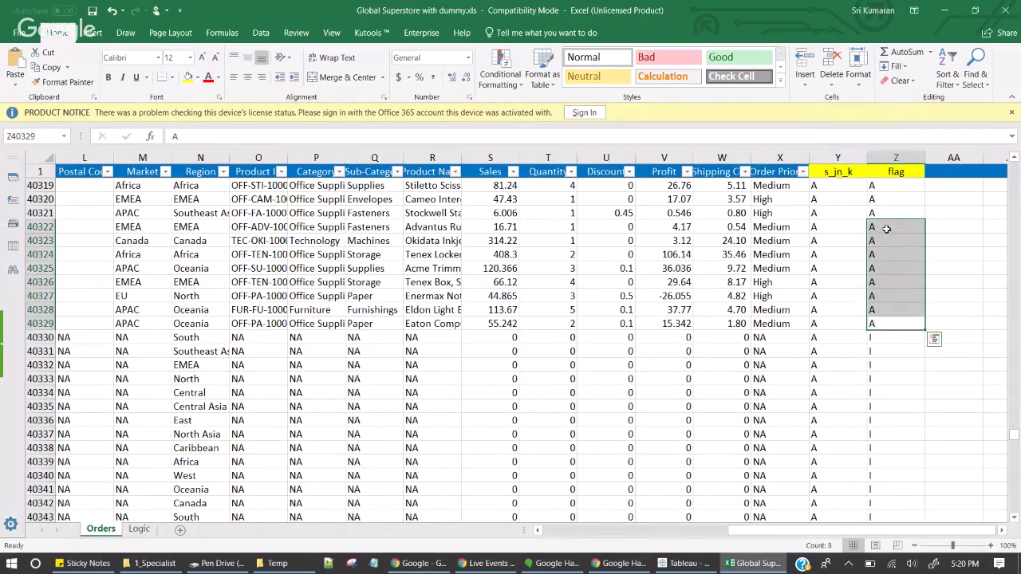
click(710, 271)
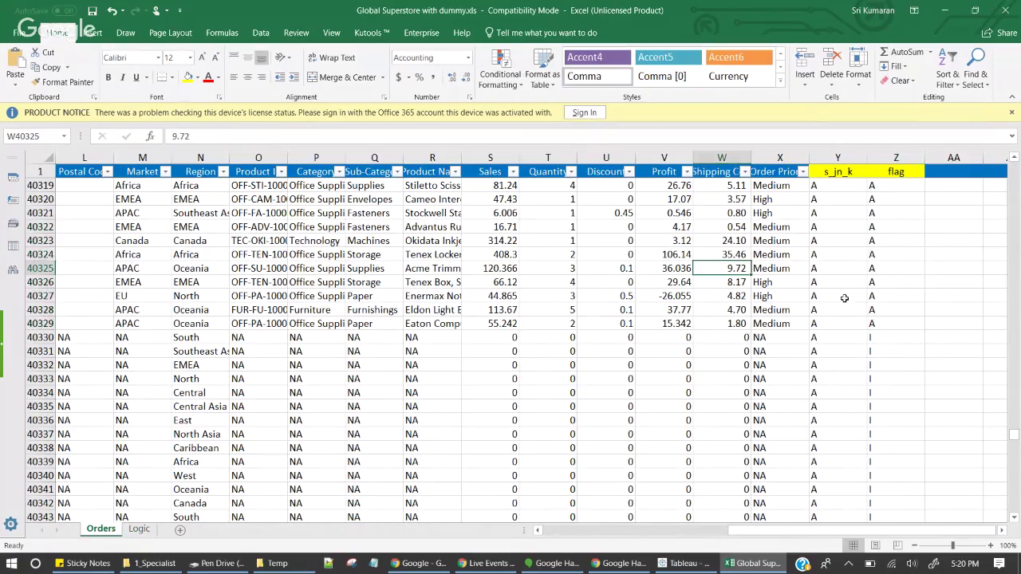
click(883, 336)
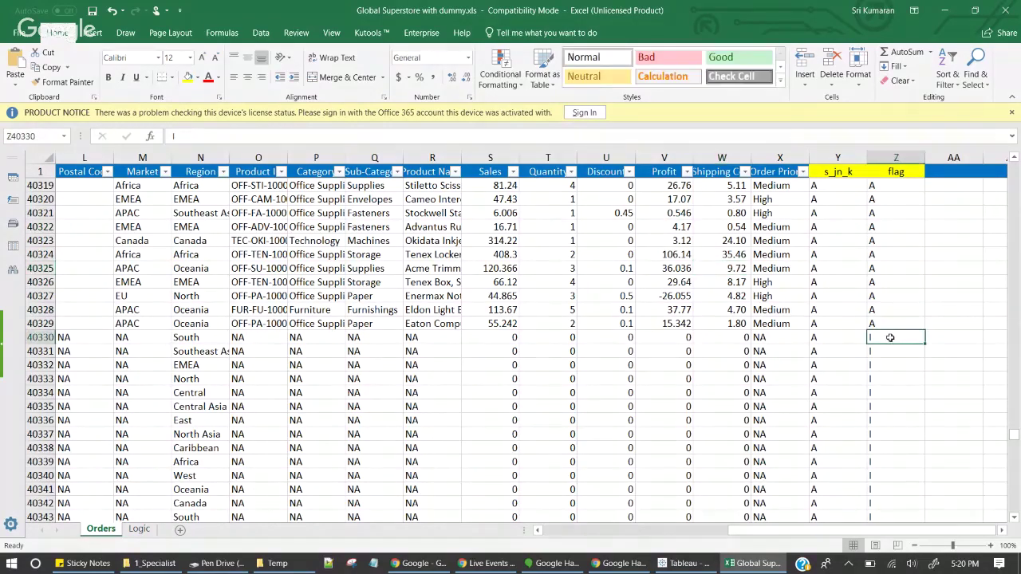
drag(889, 337, 899, 449)
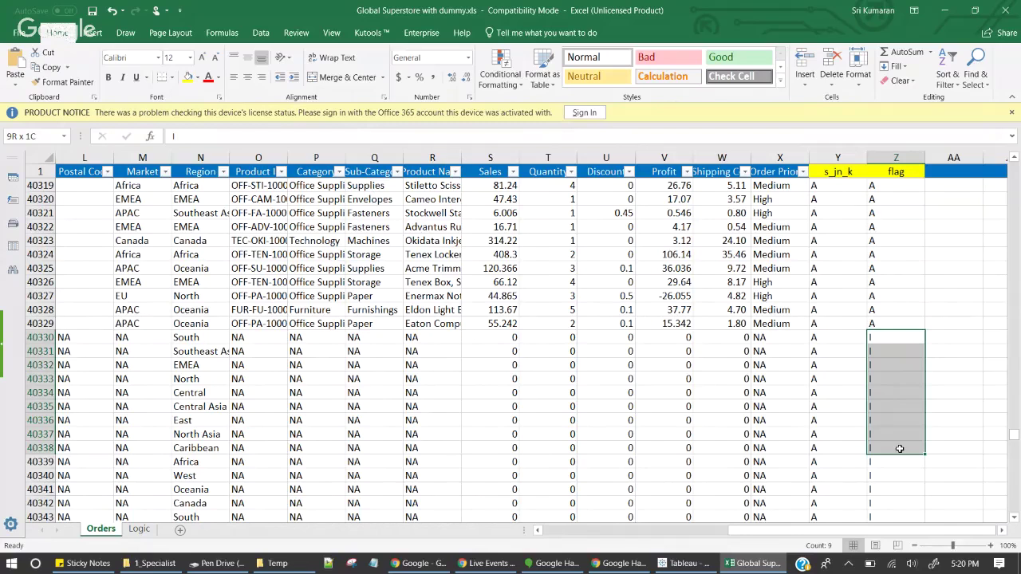
drag(899, 449, 899, 449)
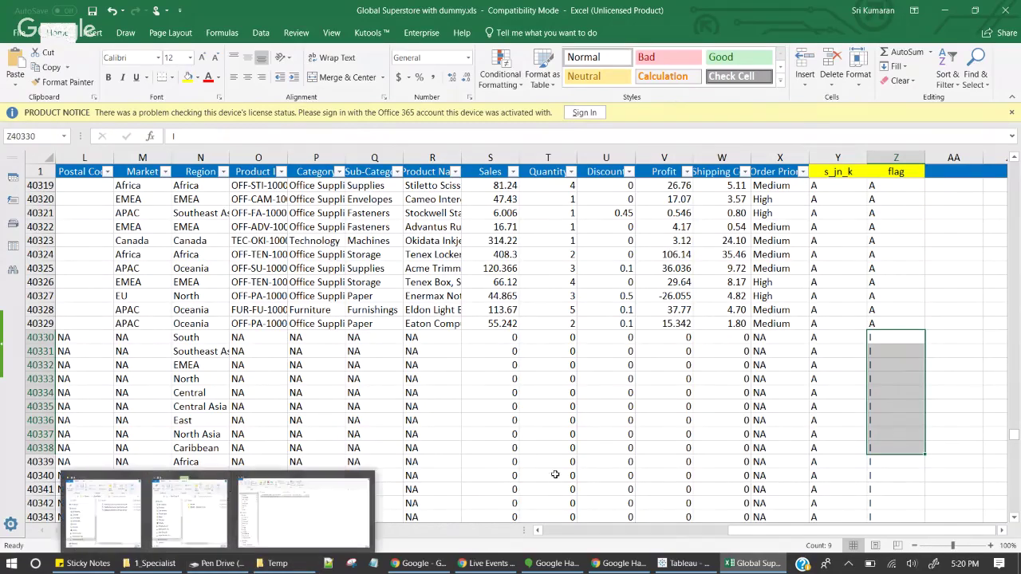
click(368, 337)
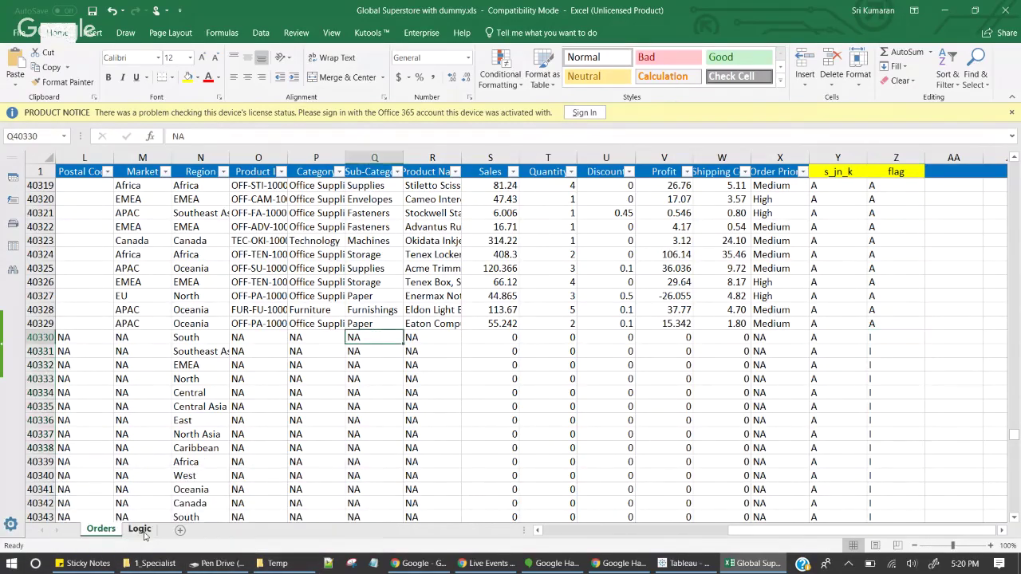
Return to the Logic sheet, then open Paint and choose the Pencil tool for a blank drawing
click(139, 529)
click(16, 563)
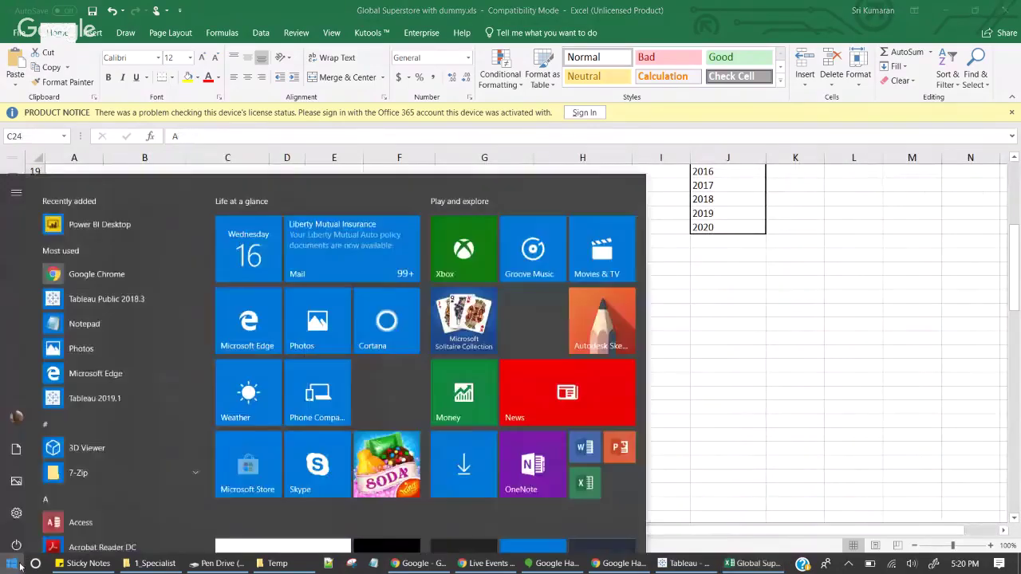
text(paint)
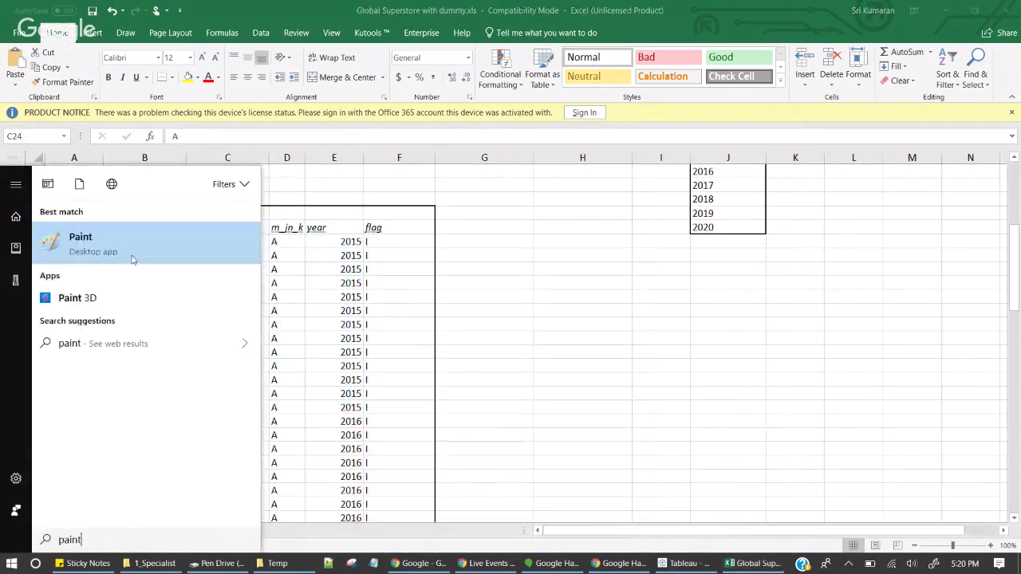
click(80, 241)
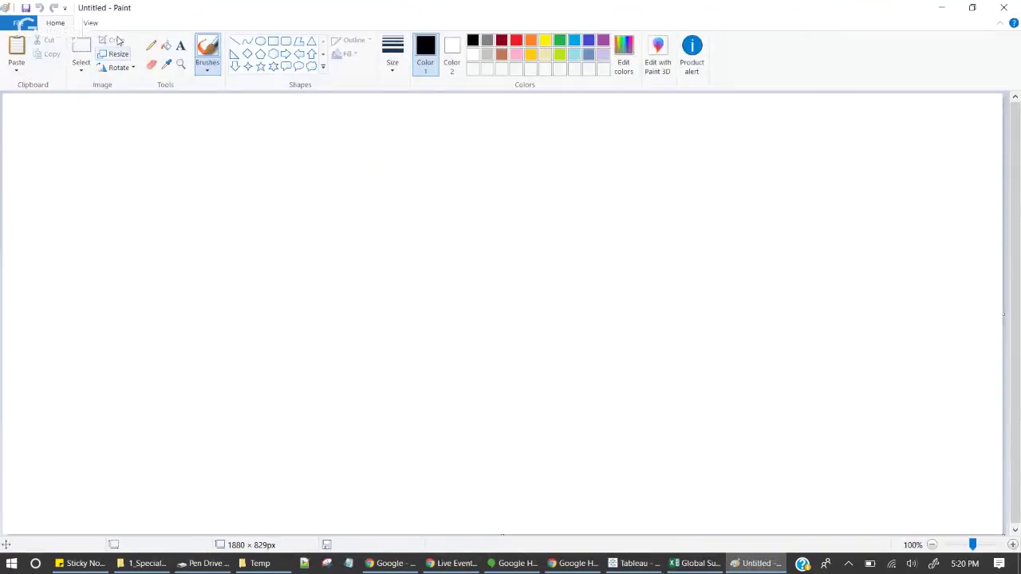
click(151, 46)
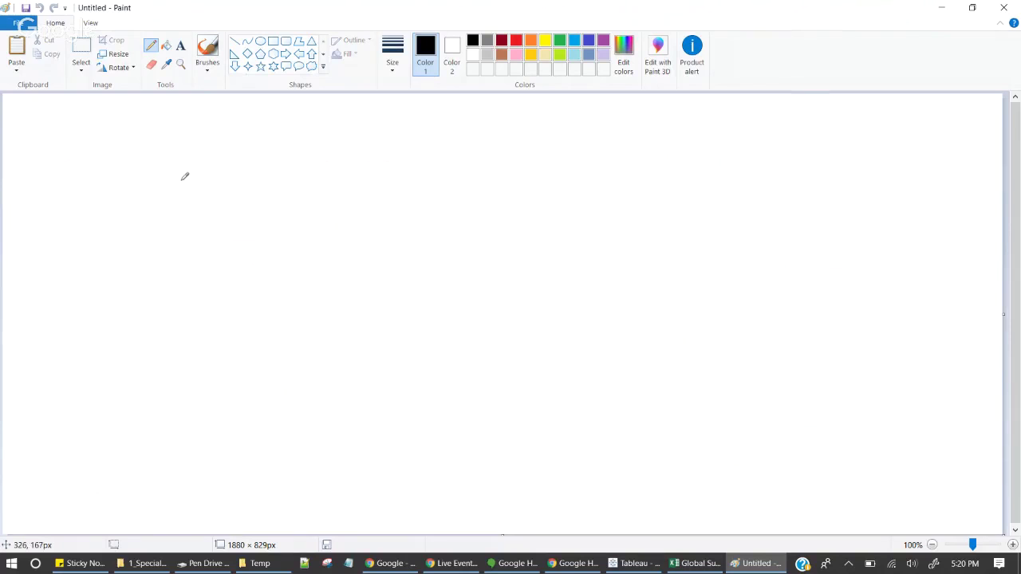
Draw a three-column table with a header row, labelling the first two columns R and J
mouse_move(93, 169)
mouse_down()
mouse_move(94, 340)
mouse_move(274, 147)
mouse_move(362, 141)
mouse_move(323, 335)
mouse_move(97, 349)
mouse_up()
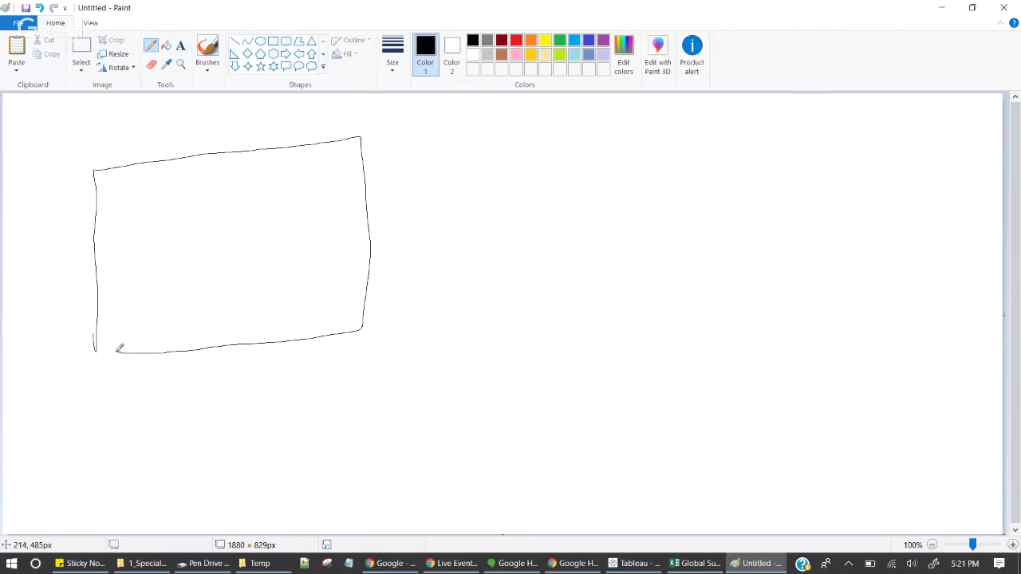
drag(183, 158, 191, 351)
mouse_move(272, 149)
mouse_down()
mouse_move(266, 282)
mouse_move(279, 341)
mouse_up()
mouse_move(110, 177)
mouse_down()
mouse_move(113, 194)
mouse_move(139, 192)
mouse_up()
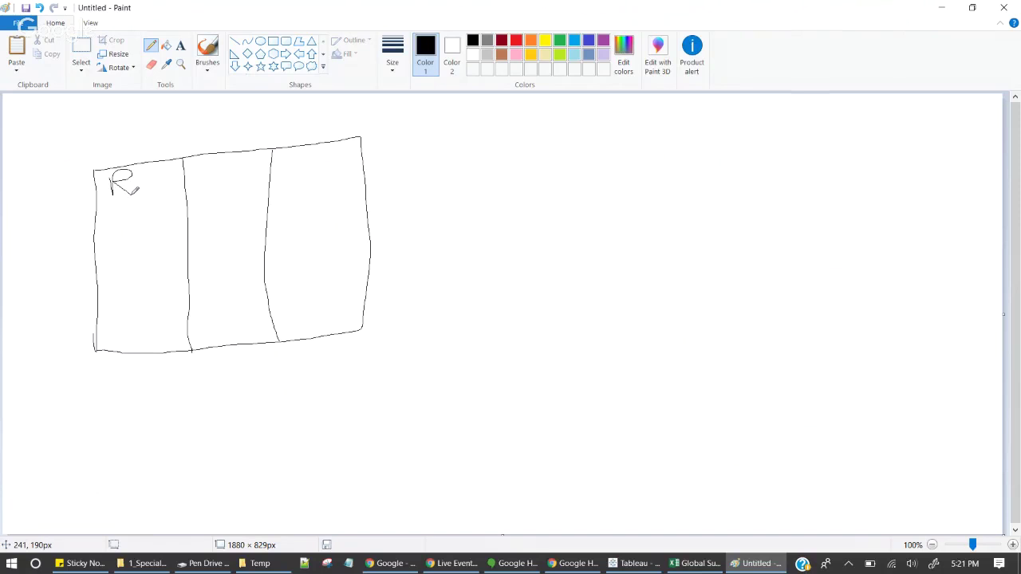
mouse_move(201, 165)
mouse_down()
mouse_move(225, 162)
mouse_move(203, 187)
mouse_up()
drag(97, 209, 352, 182)
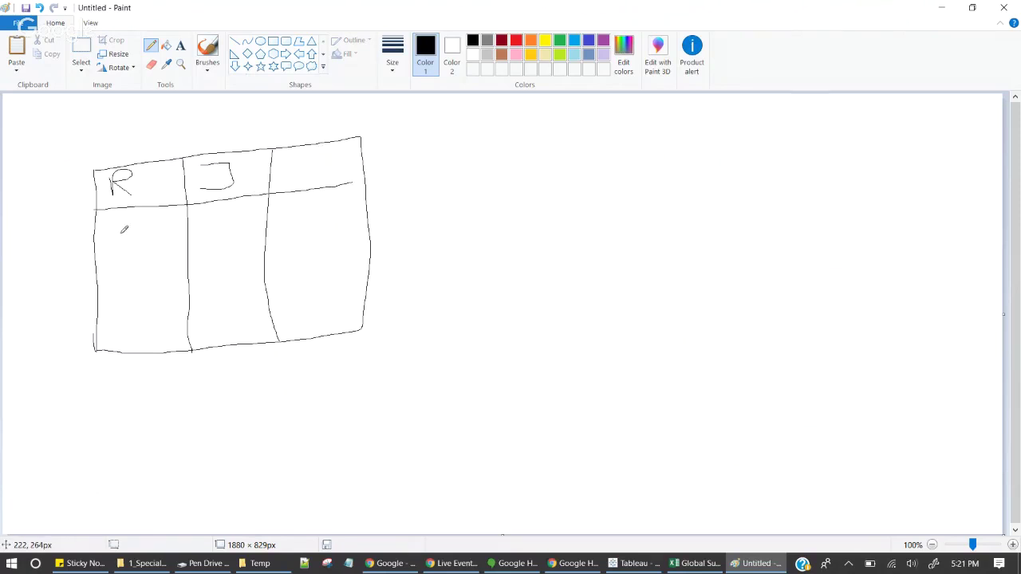
Fill two rows of the first table with AS and R under R, and A under J in both rows
drag(118, 235, 144, 230)
mouse_move(122, 273)
mouse_down()
mouse_move(135, 252)
mouse_move(149, 255)
mouse_up()
drag(217, 228, 232, 217)
drag(226, 266, 244, 240)
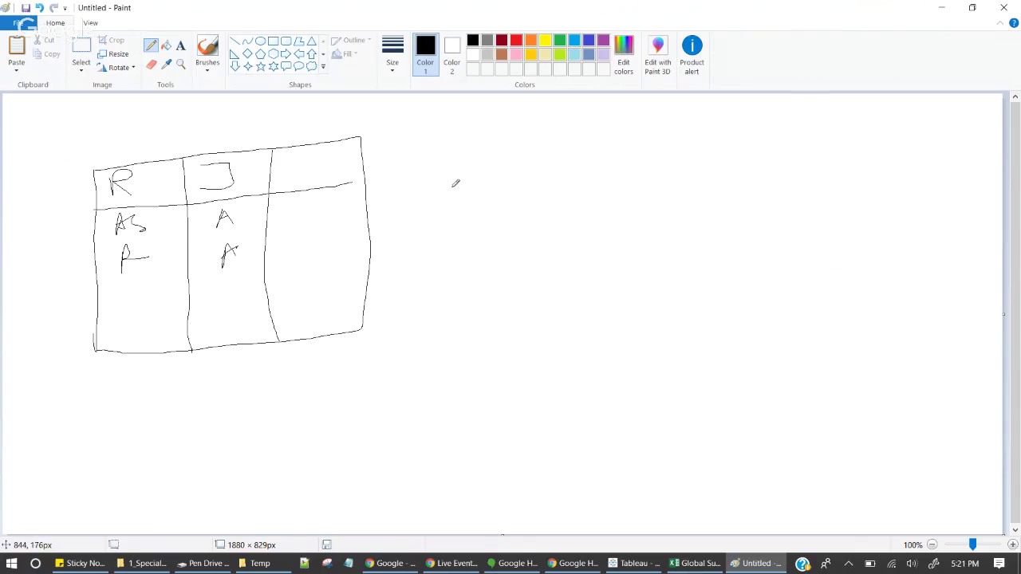
Sketch a second, wider three-column table beside the first one, with the headers J, R and F
mouse_move(492, 139)
mouse_down()
mouse_move(675, 132)
mouse_move(926, 259)
mouse_move(841, 284)
mouse_move(496, 325)
mouse_up()
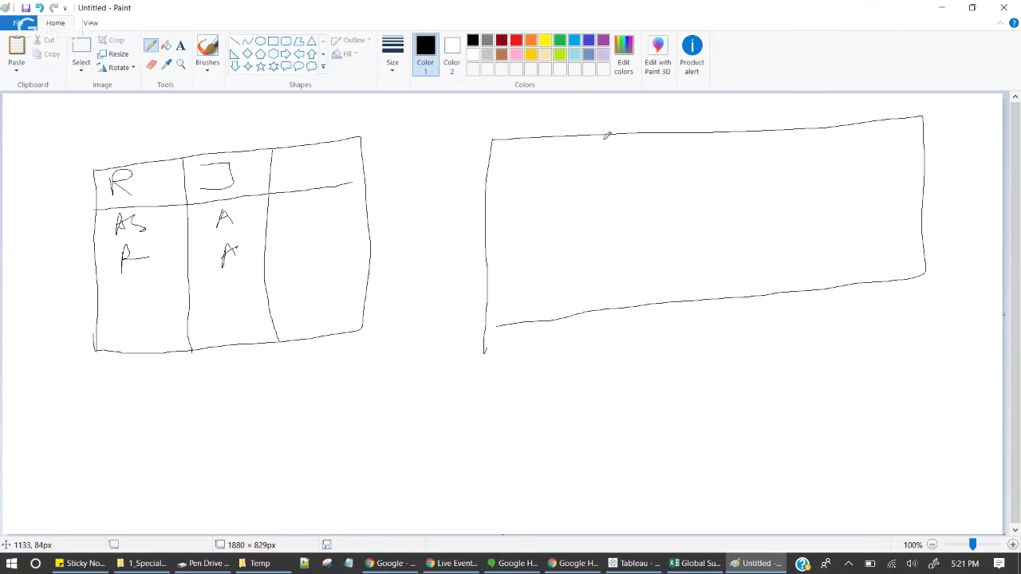
drag(584, 136, 585, 309)
mouse_move(517, 146)
mouse_down()
mouse_move(545, 166)
mouse_move(524, 165)
mouse_move(921, 136)
mouse_move(874, 132)
mouse_move(896, 118)
mouse_up()
drag(803, 125, 830, 313)
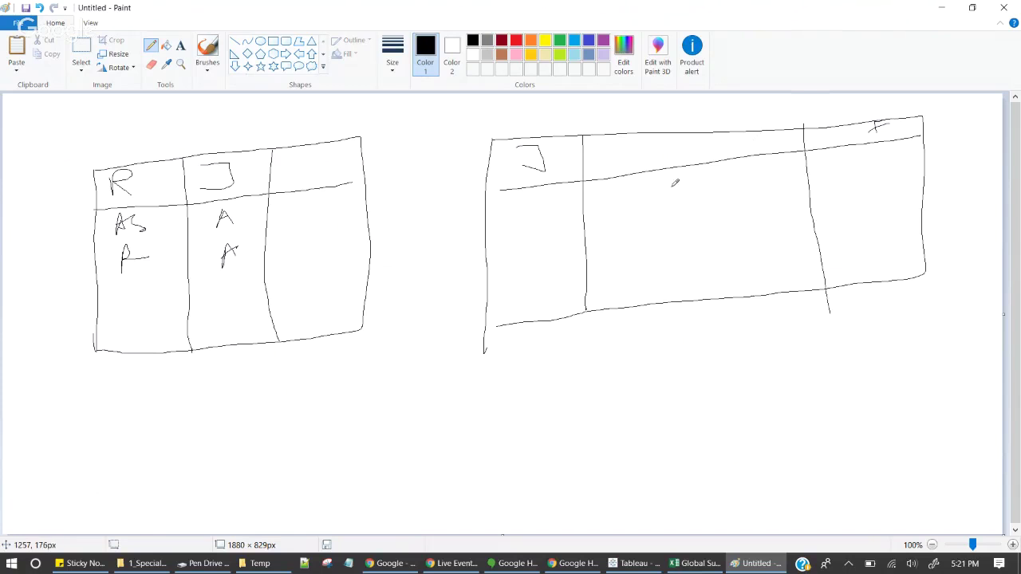
mouse_move(649, 139)
mouse_down()
mouse_move(650, 165)
mouse_move(657, 152)
mouse_move(679, 166)
mouse_up()
Enter A under J and I under F in both rows of the second table, ruling off the flag entries
mouse_move(545, 208)
mouse_down()
mouse_move(538, 232)
mouse_move(554, 204)
mouse_up()
mouse_move(531, 262)
mouse_down()
mouse_move(526, 280)
mouse_move(543, 268)
mouse_up()
drag(528, 267, 546, 257)
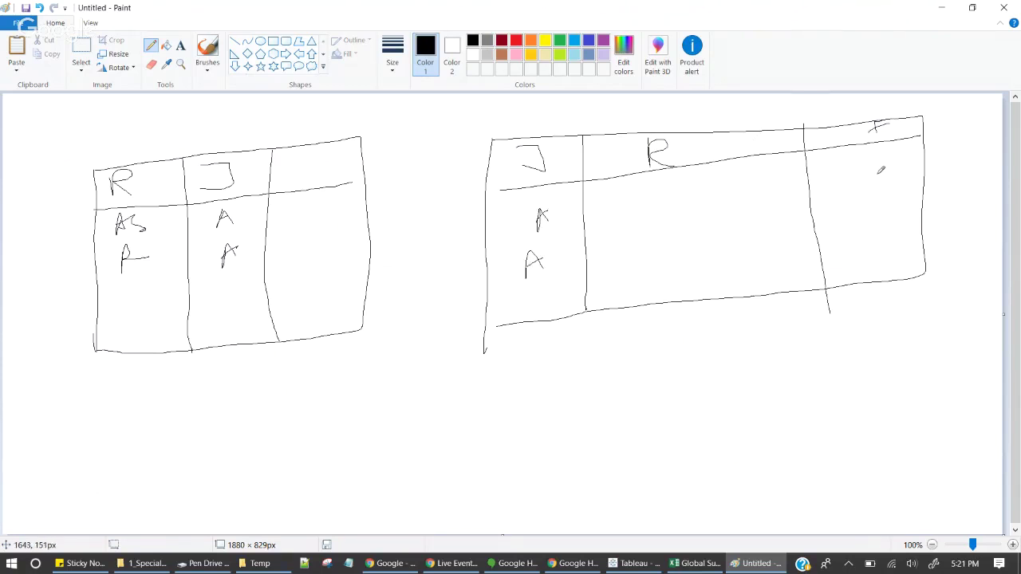
mouse_move(880, 157)
mouse_down()
mouse_move(877, 178)
mouse_move(892, 158)
mouse_up()
drag(867, 191, 905, 177)
mouse_move(871, 220)
mouse_down()
mouse_move(872, 231)
mouse_move(883, 206)
mouse_up()
drag(860, 256, 903, 237)
Erase the R header and the strokes below it from the second table's middle column
drag(659, 204, 683, 201)
drag(682, 189, 671, 203)
click(150, 63)
drag(650, 147, 637, 161)
mouse_move(638, 175)
mouse_down()
mouse_move(670, 168)
mouse_move(678, 191)
mouse_move(690, 187)
mouse_move(659, 185)
mouse_up()
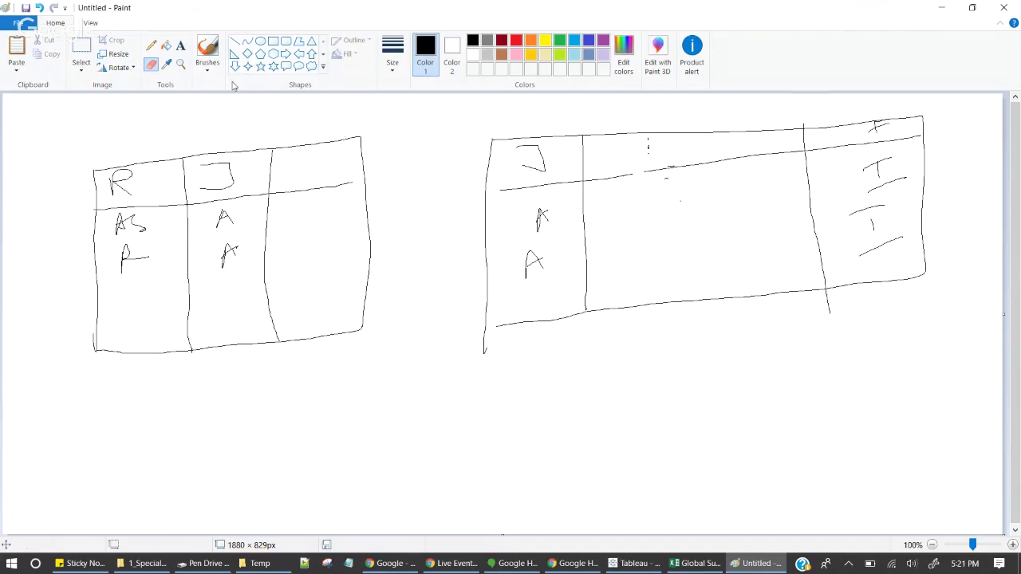
Label the second table's middle column Y with the Pencil and write 2012 and 2013 below it
click(151, 46)
mouse_move(636, 139)
mouse_down()
mouse_move(686, 138)
mouse_move(657, 151)
mouse_move(645, 194)
mouse_move(678, 206)
mouse_up()
drag(685, 194, 699, 201)
mouse_move(705, 183)
mouse_down()
mouse_move(720, 193)
mouse_move(754, 183)
mouse_up()
mouse_move(659, 228)
mouse_down()
mouse_move(704, 242)
mouse_move(691, 247)
mouse_move(727, 225)
mouse_up()
drag(732, 201, 734, 233)
mouse_move(750, 194)
mouse_down()
mouse_move(758, 209)
mouse_move(746, 235)
mouse_up()
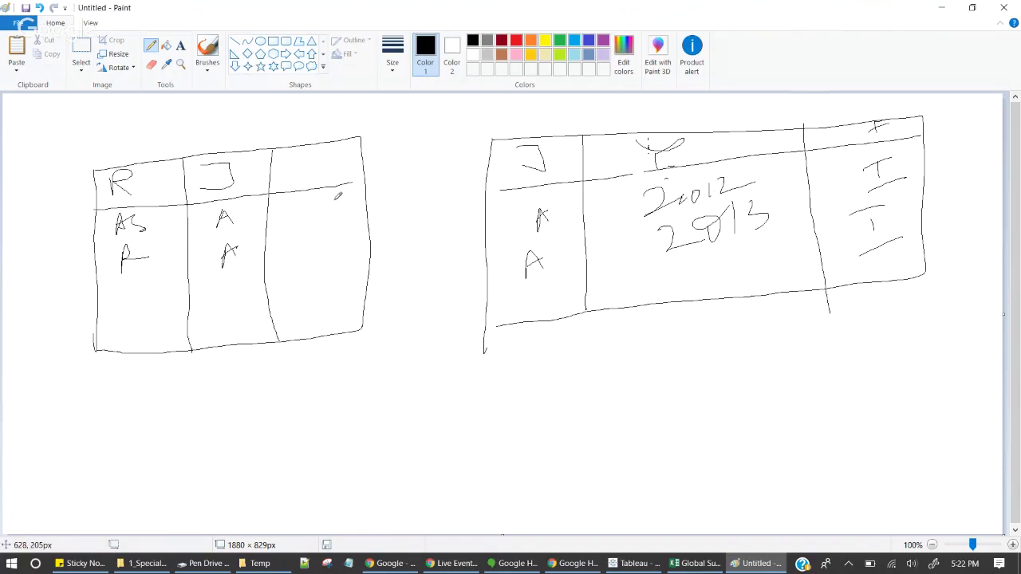
Draw arrows linking each A in the first table to both A entries in the second table
mouse_move(246, 214)
mouse_down()
mouse_move(508, 203)
mouse_move(488, 213)
mouse_up()
mouse_move(251, 215)
mouse_down()
mouse_move(495, 270)
mouse_move(487, 296)
mouse_up()
mouse_move(248, 256)
mouse_down()
mouse_move(526, 203)
mouse_move(505, 230)
mouse_up()
mouse_move(255, 260)
mouse_down()
mouse_move(491, 259)
mouse_move(471, 274)
mouse_up()
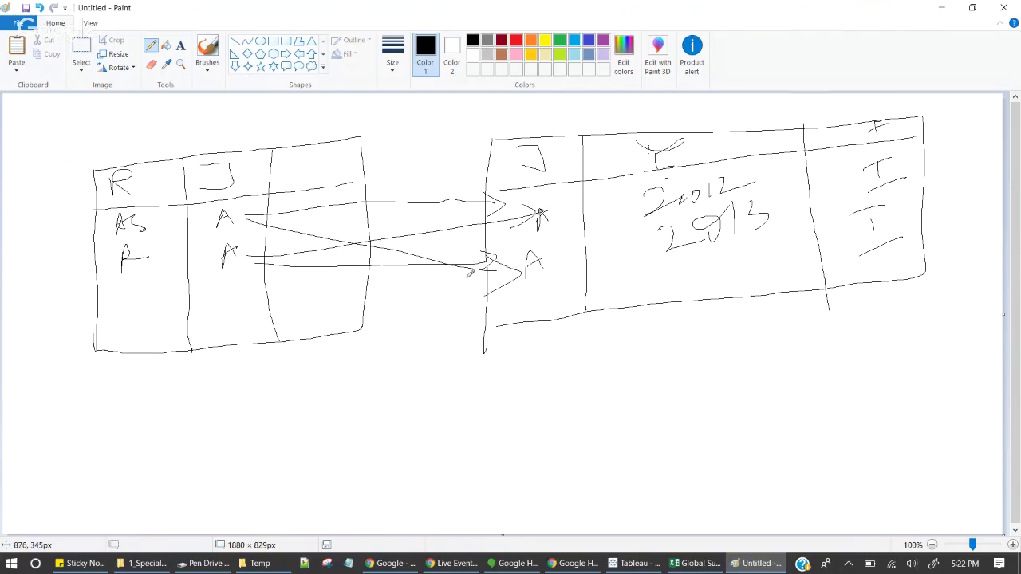
Write the letters R, Y and F in a row beneath the gap between the two tables
mouse_move(265, 378)
mouse_down()
mouse_move(266, 417)
mouse_move(316, 413)
mouse_up()
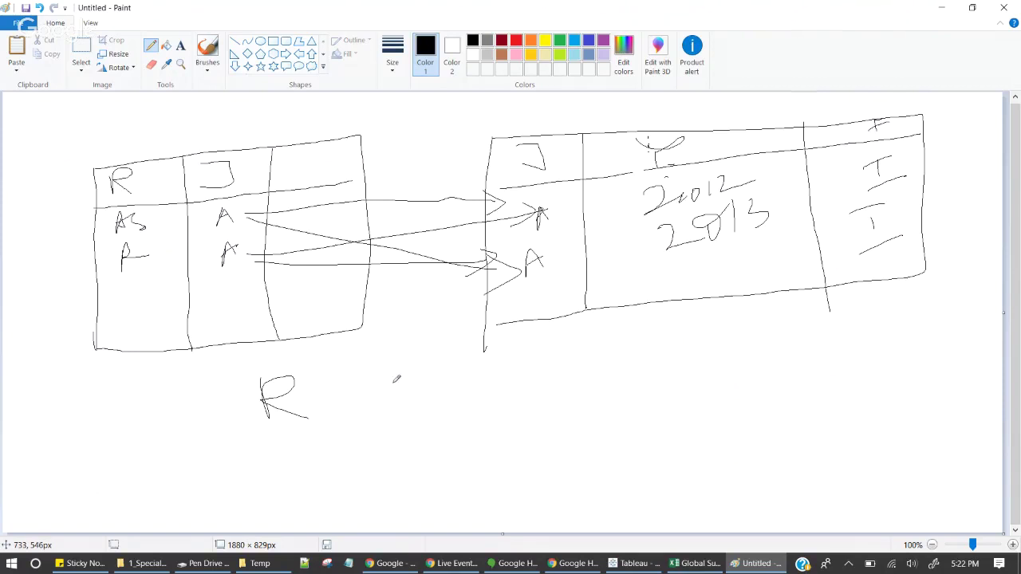
mouse_move(371, 372)
mouse_down()
mouse_move(402, 358)
mouse_move(397, 417)
mouse_up()
drag(509, 350, 491, 351)
mouse_move(491, 352)
mouse_down()
mouse_move(500, 408)
mouse_move(540, 368)
mouse_up()
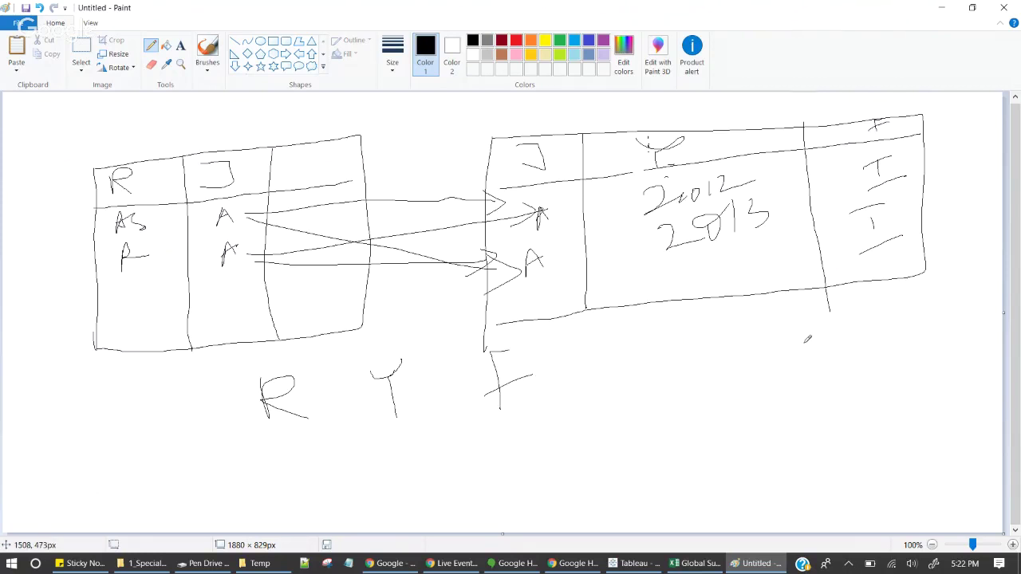
Write R, Y and F in black directly beneath the second table
drag(721, 333, 721, 364)
mouse_move(720, 321)
mouse_down()
mouse_move(720, 359)
mouse_move(753, 318)
mouse_move(727, 358)
mouse_move(752, 367)
mouse_up()
mouse_move(815, 317)
mouse_down()
mouse_move(791, 326)
mouse_move(801, 362)
mouse_up()
drag(891, 306, 853, 313)
mouse_move(853, 313)
mouse_down()
mouse_move(871, 363)
mouse_move(874, 334)
mouse_up()
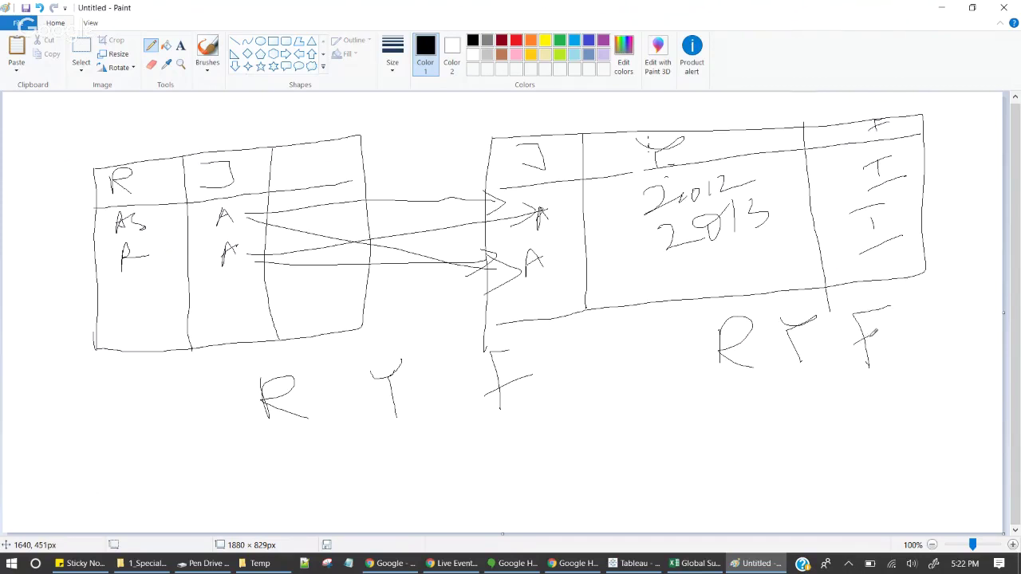
Set the drawing colour to red and write another R, Y, F row below the black one under the second table
click(516, 43)
drag(725, 435, 724, 472)
drag(726, 437, 763, 459)
drag(781, 408, 842, 408)
drag(801, 429, 808, 461)
drag(896, 401, 866, 408)
mouse_move(866, 408)
mouse_down()
mouse_move(875, 453)
mouse_move(896, 427)
mouse_up()
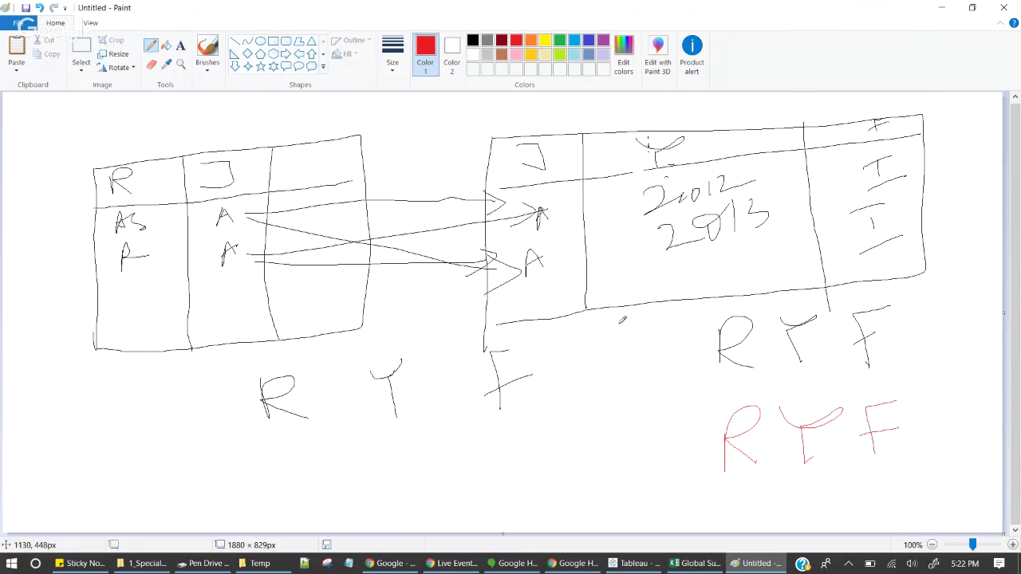
Outline the black R, Y, F row in red and draw a vertical divider before both R letters
mouse_move(638, 306)
mouse_down()
mouse_move(598, 407)
mouse_move(604, 449)
mouse_move(942, 348)
mouse_up()
mouse_move(606, 307)
mouse_down()
mouse_move(961, 322)
mouse_move(882, 343)
mouse_up()
drag(680, 324, 713, 484)
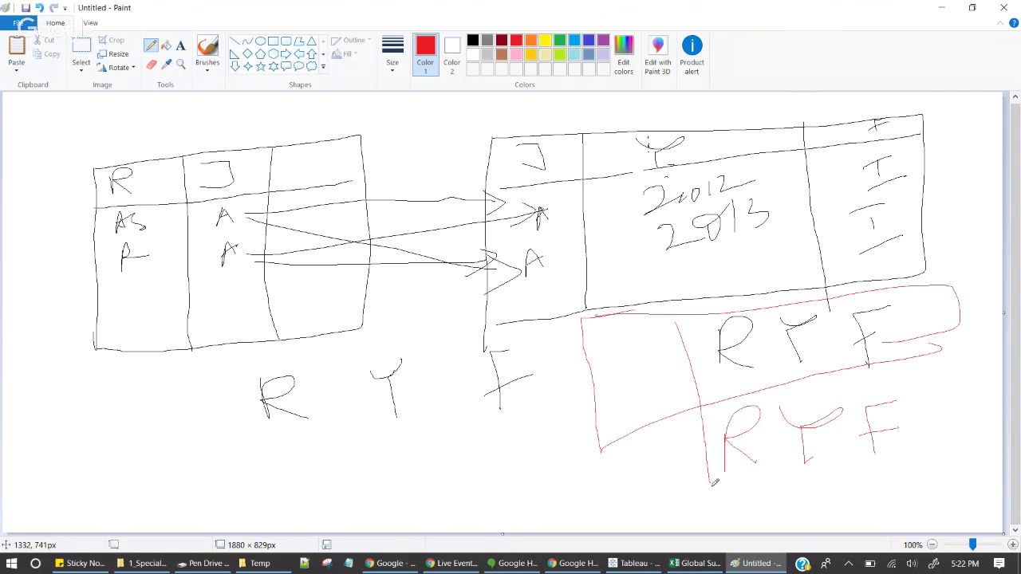
Bracket the two blocks before the R letters, write 0, NA in the lower block, and circle both F letters
drag(606, 415, 702, 396)
drag(638, 490, 709, 474)
mouse_move(623, 454)
mouse_down()
mouse_move(655, 447)
mouse_move(679, 422)
mouse_move(702, 429)
mouse_up()
mouse_move(902, 301)
mouse_down()
mouse_move(856, 347)
mouse_move(930, 334)
mouse_move(878, 461)
mouse_move(933, 389)
mouse_move(882, 382)
mouse_up()
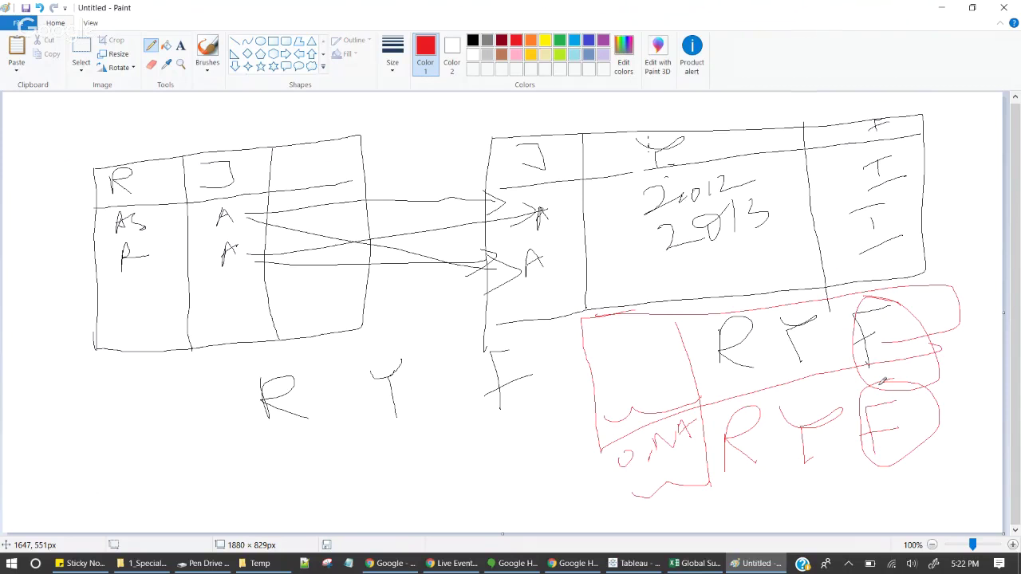
Switch to Tableau, add a worksheet named Dummy, choose the Orders (Global Superstore with dummy) data source and clear the field search
click(635, 563)
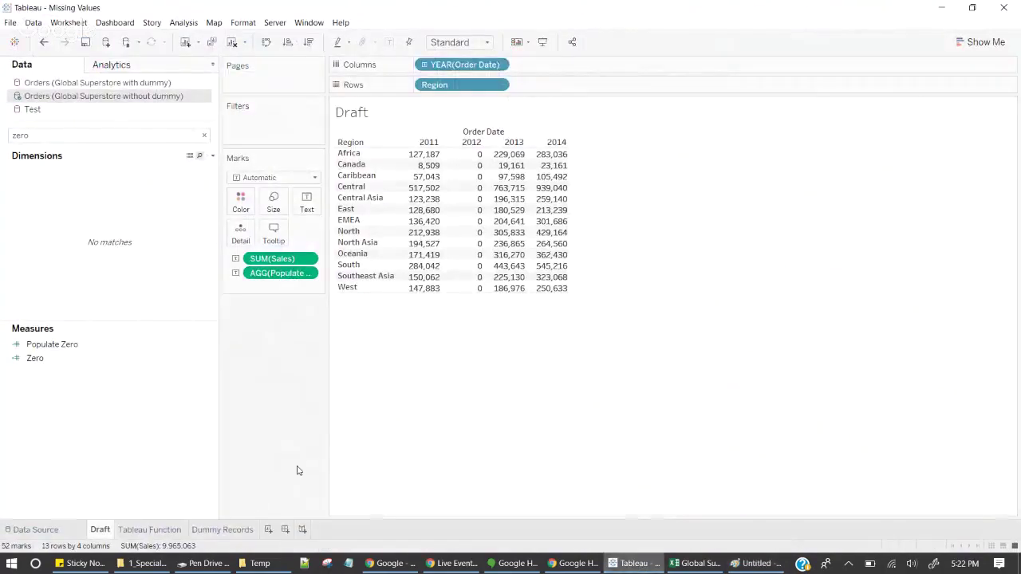
click(268, 530)
double_click(286, 529)
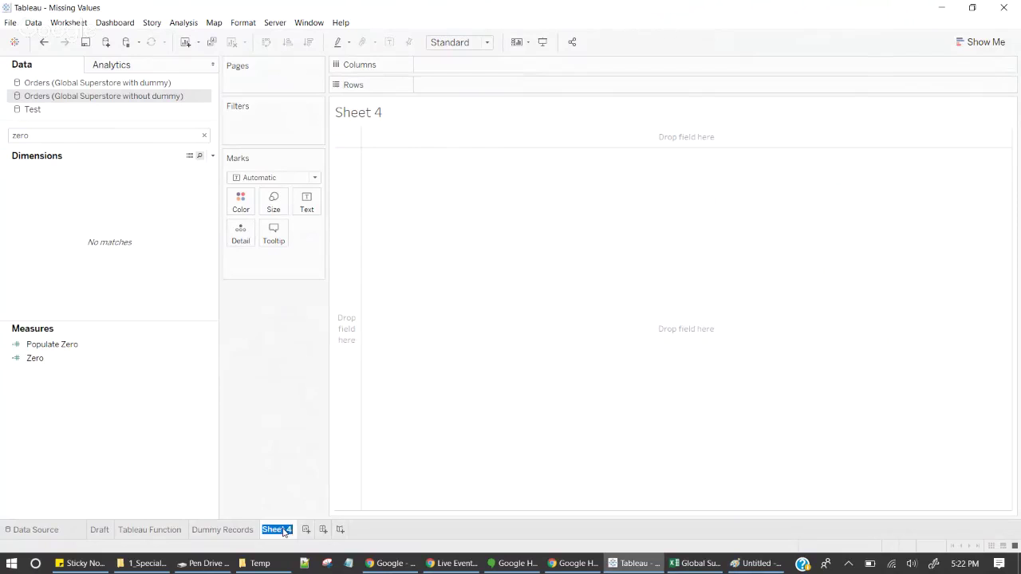
text(Dummy)
key(Return)
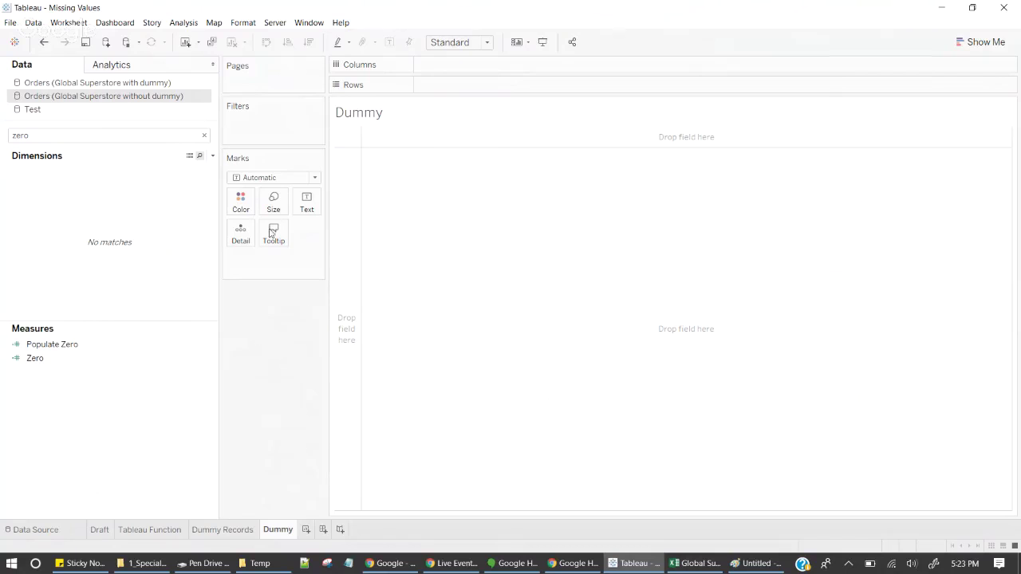
click(146, 85)
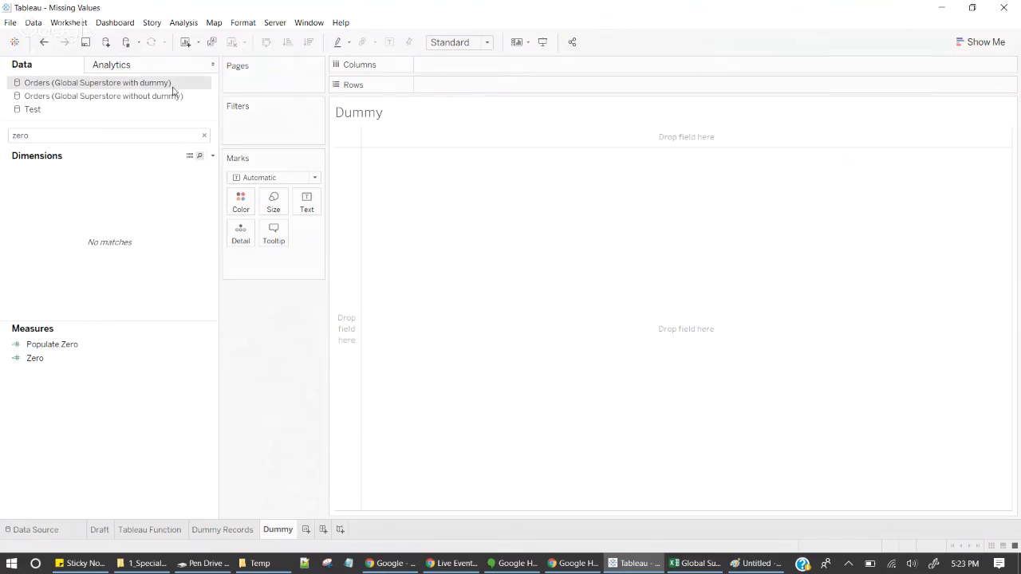
click(205, 136)
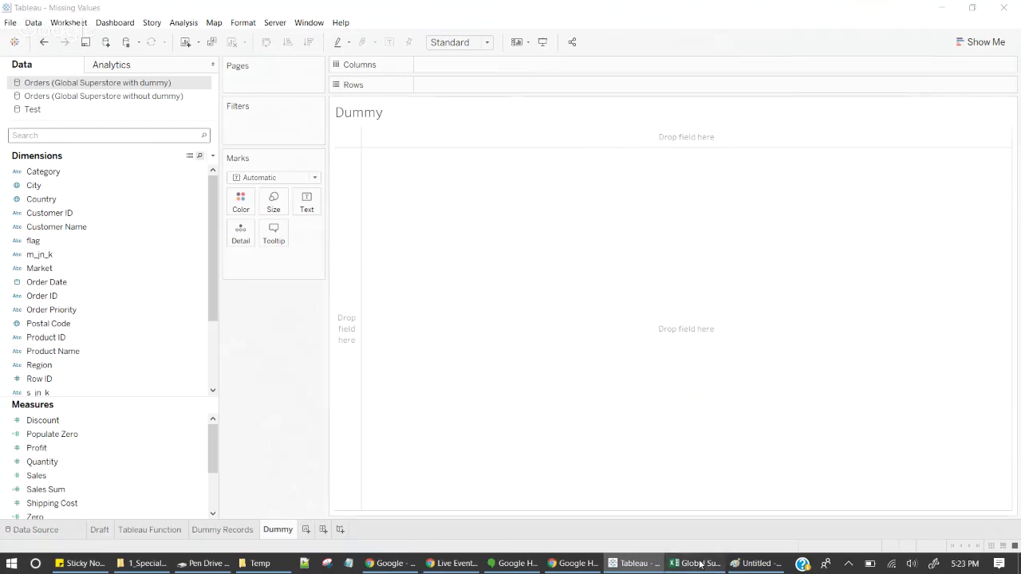
Switch to Excel and examine the original records just above the dummy rows on the Orders sheet
click(695, 563)
click(101, 530)
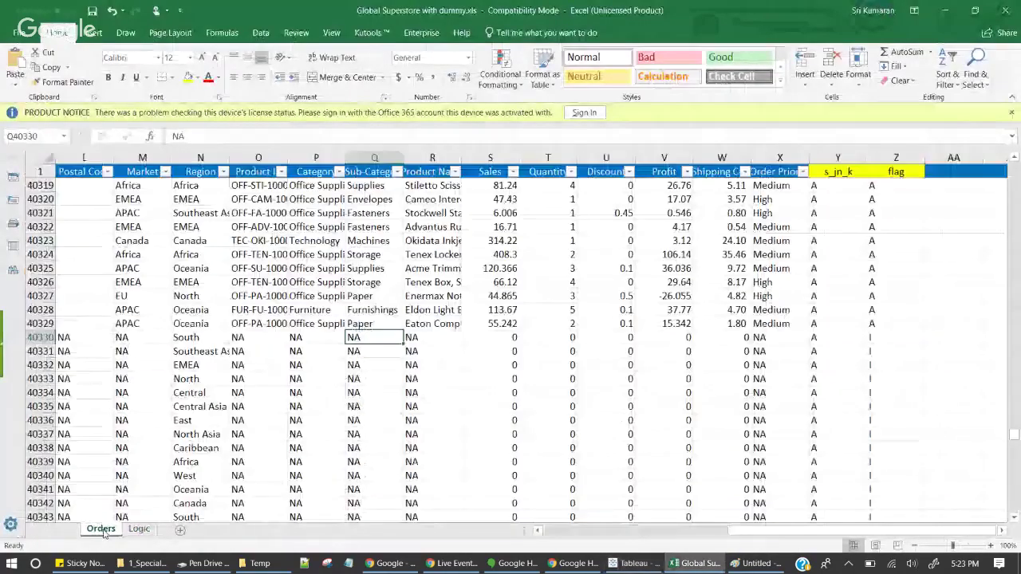
click(489, 296)
drag(885, 227, 731, 164)
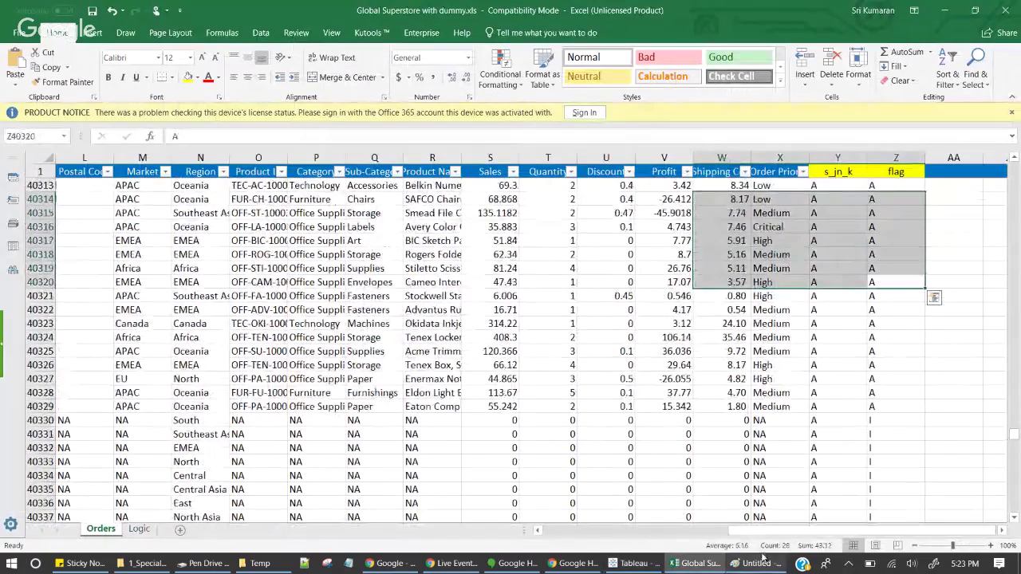
Return to Tableau and locate the s_jn_k field among the dimensions of the data source with dummy records
click(634, 563)
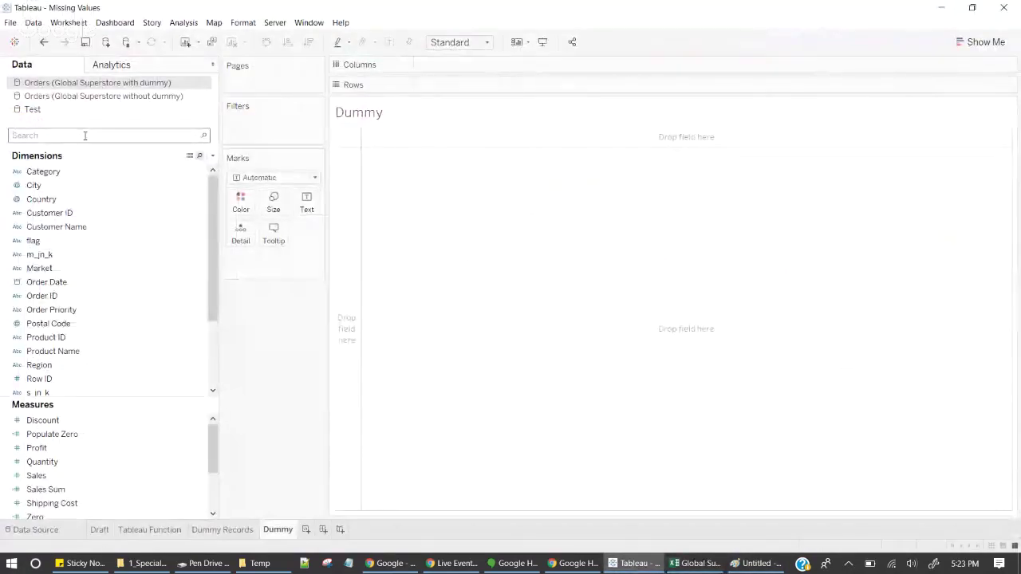
scroll(95, 319, down, 3)
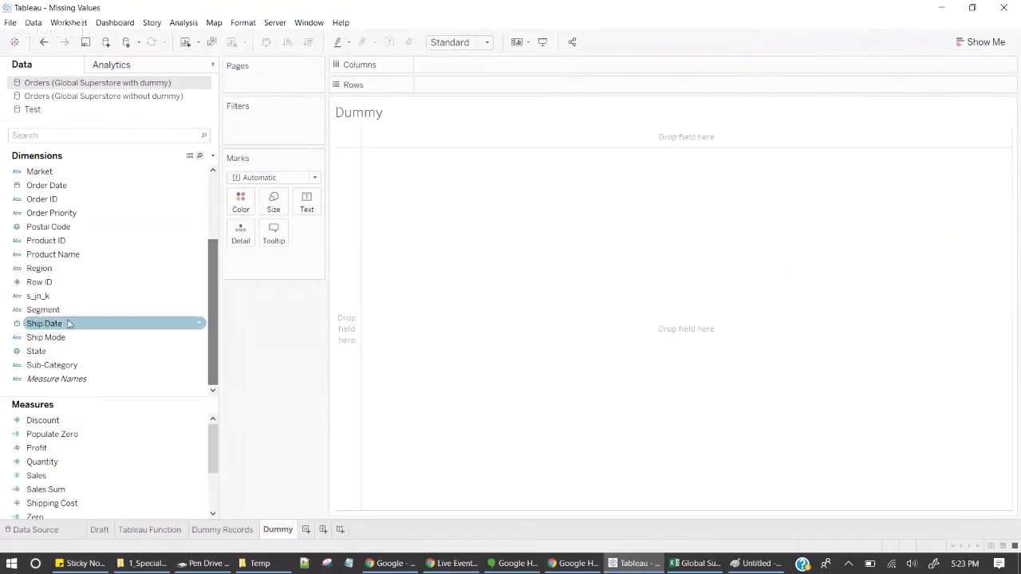
click(53, 298)
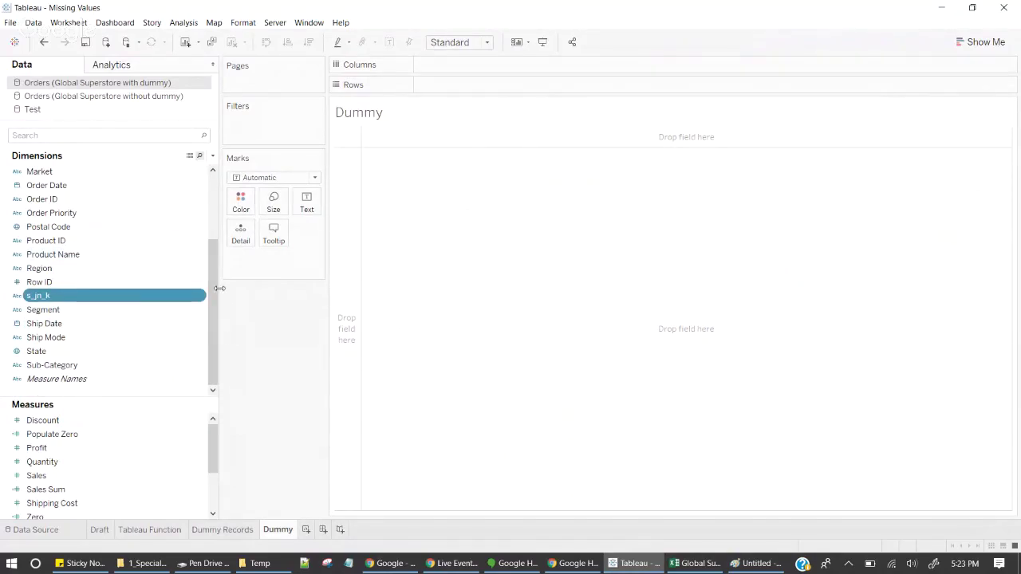
scroll(218, 291, up, 3)
Search the fields for flag and examine the domain members in its description
click(83, 137)
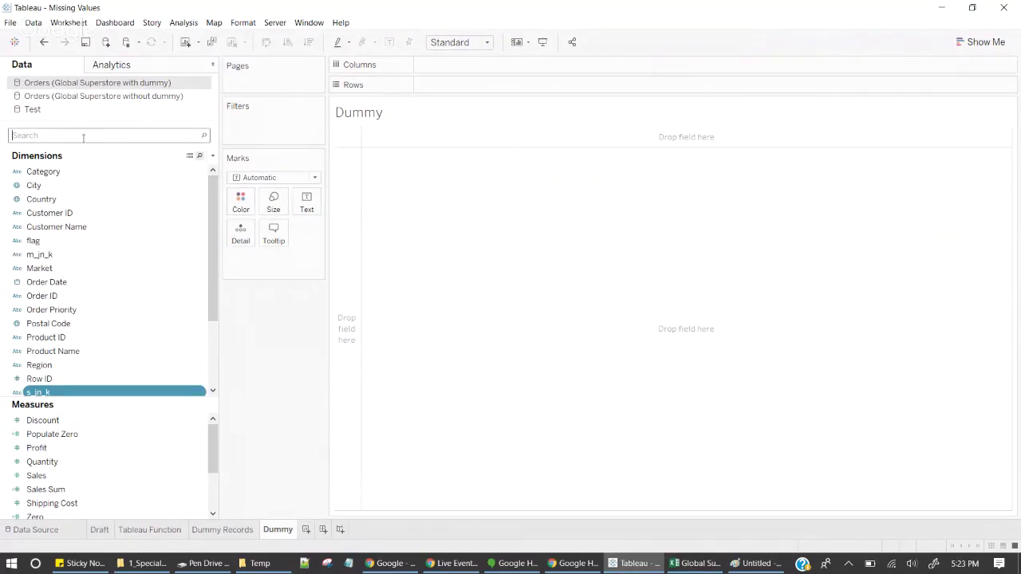
text(flag)
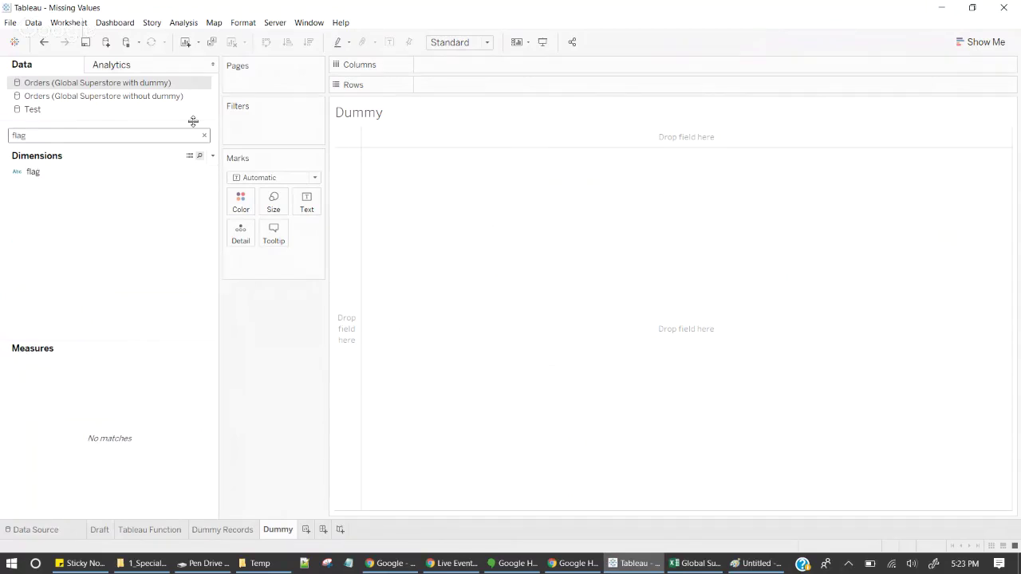
right_click(43, 174)
click(72, 400)
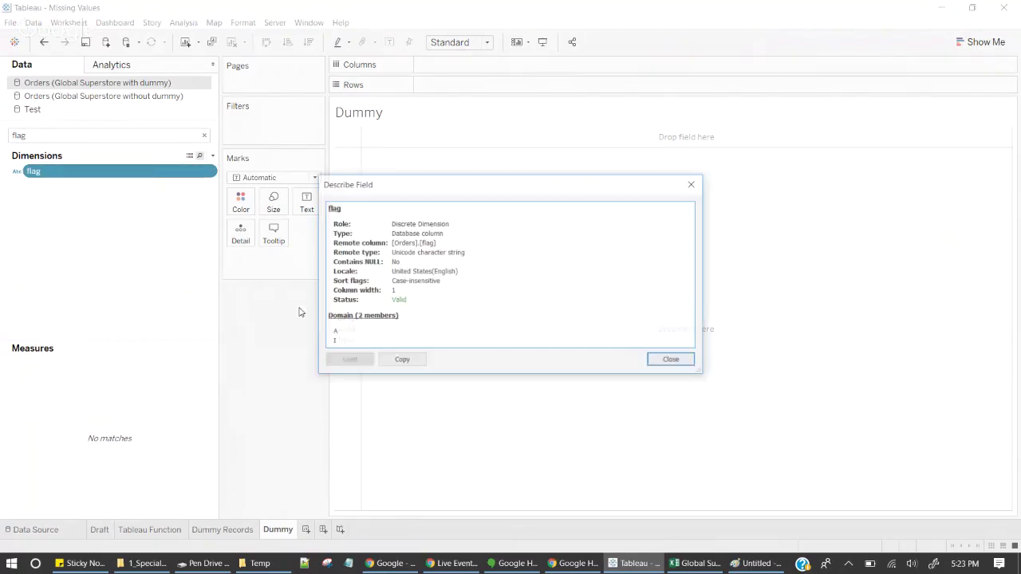
mouse_move(341, 345)
mouse_down()
mouse_move(329, 328)
mouse_move(323, 337)
mouse_up()
click(355, 334)
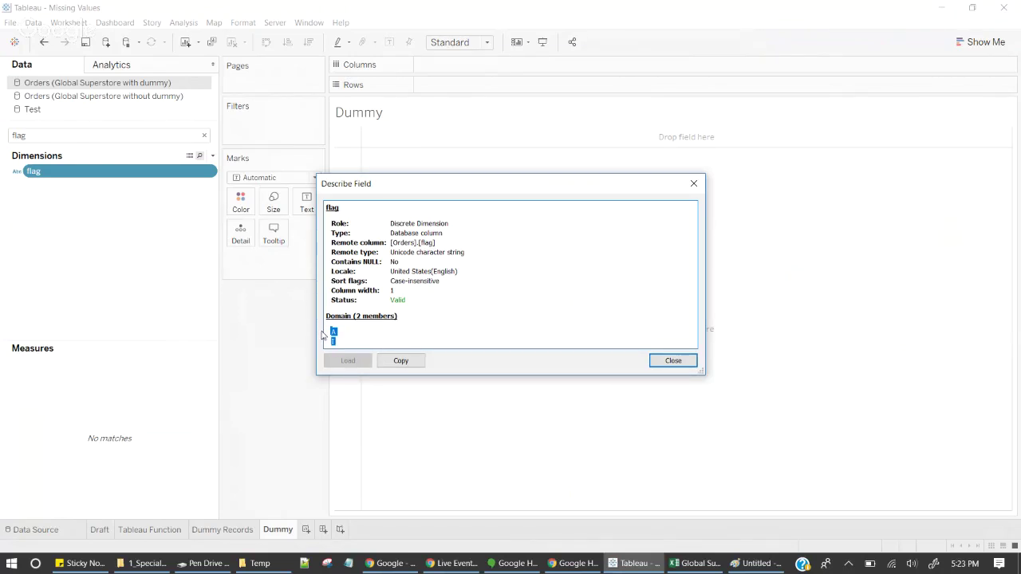
click(672, 361)
Search the fields for region and place Region on the Dummy worksheet's rows
click(127, 134)
key(ctrl+a)
key(BackSpace)
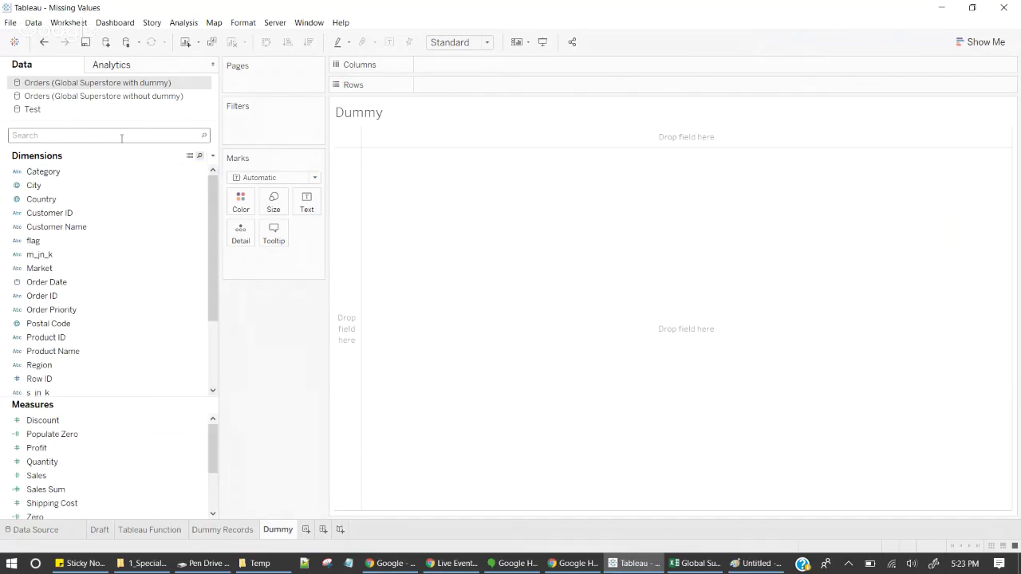
text(region)
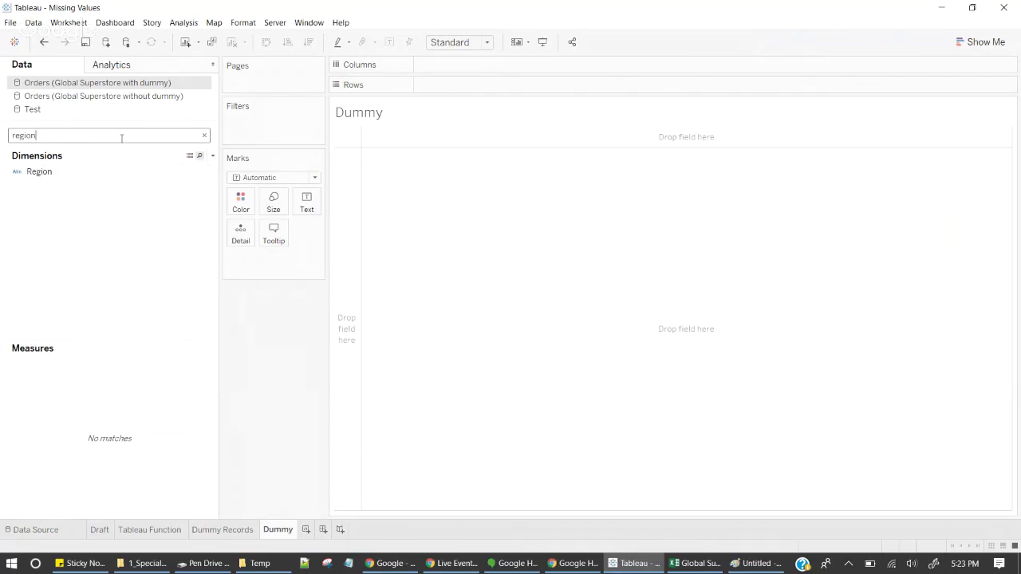
drag(48, 172, 439, 88)
Search the fields for date and place Order Date on the columns by year
key(ctrl+a)
text(date)
drag(46, 172, 461, 69)
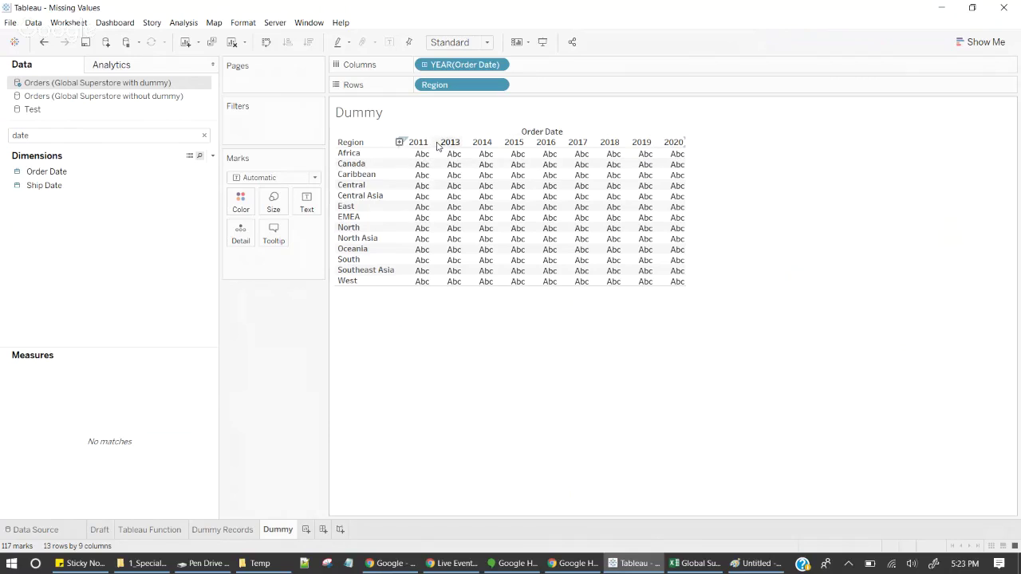
Set the table layout of the Dummy worksheet to show empty columns for years without data
click(183, 22)
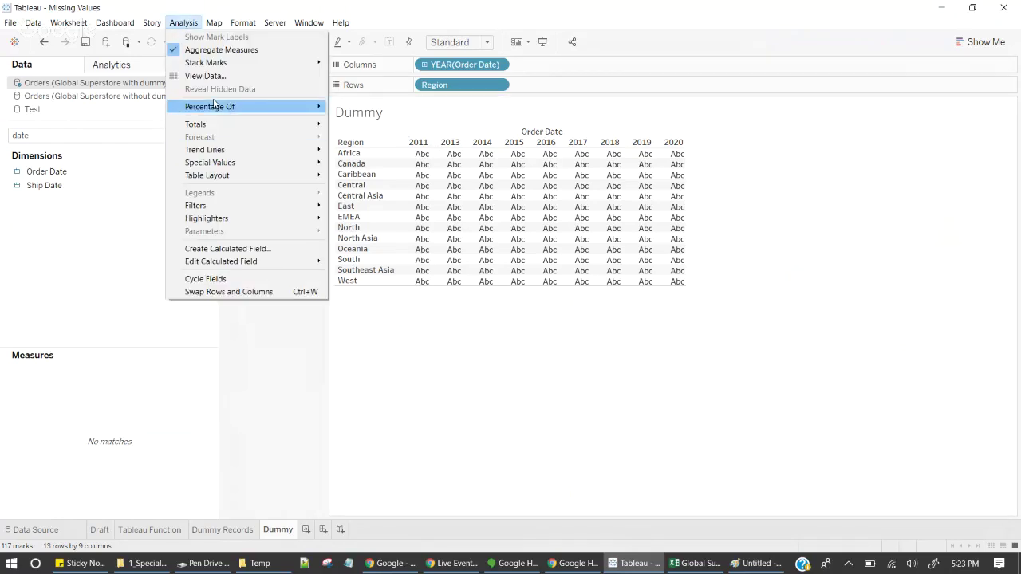
mouse_move(223, 181)
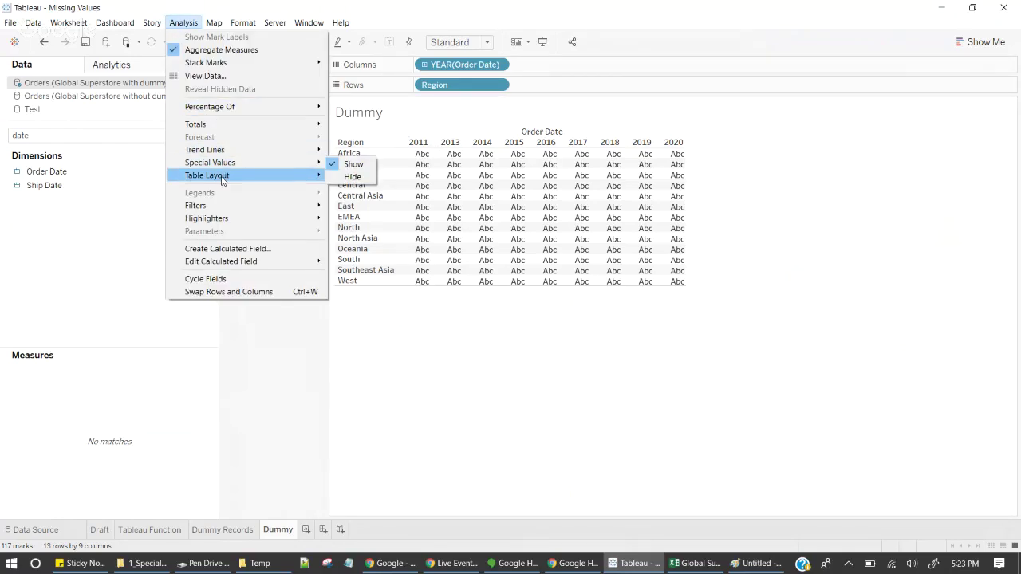
click(357, 192)
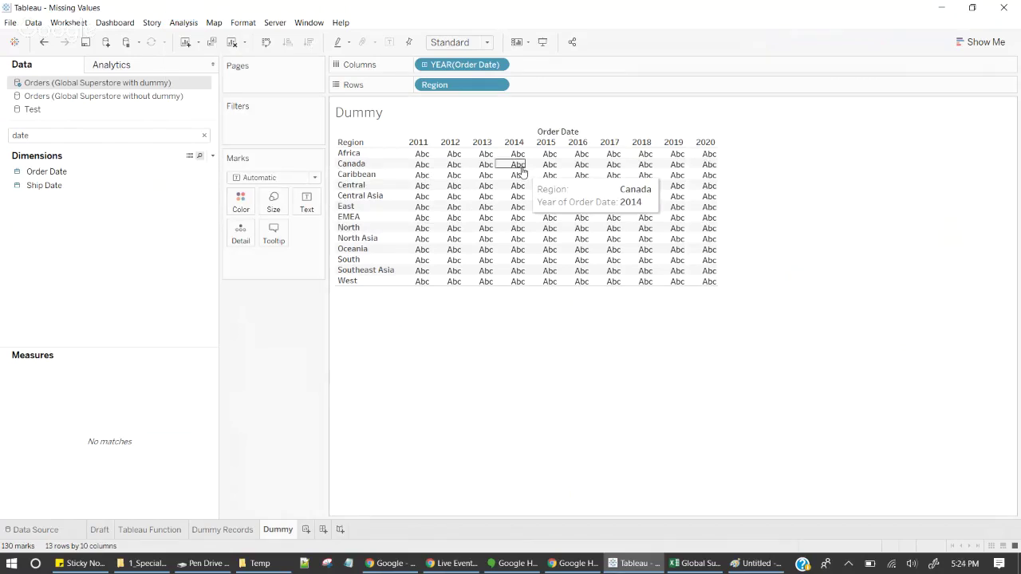
Search the fields for sales and place Sales as text in the region by year table
click(37, 137)
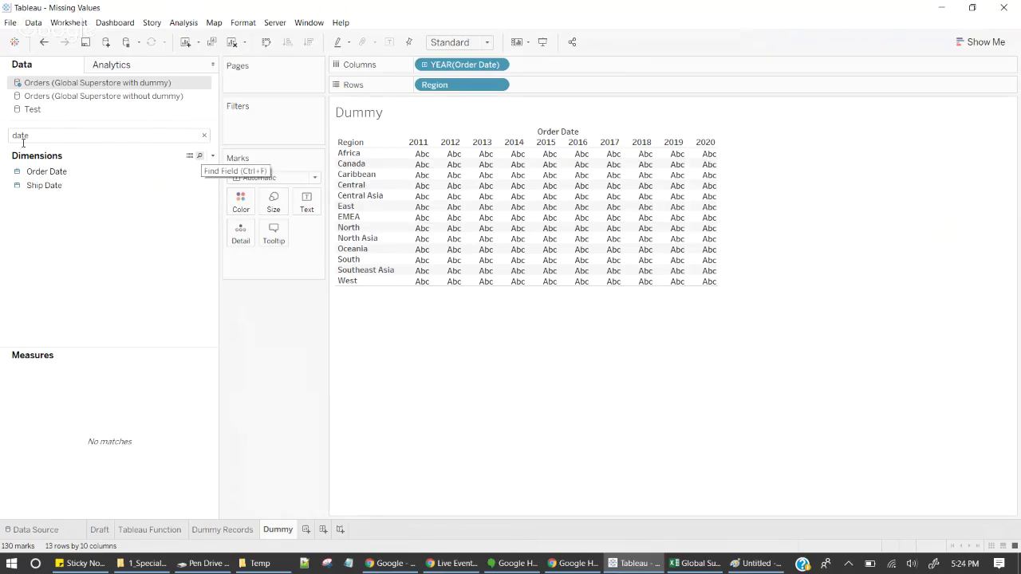
text(sales)
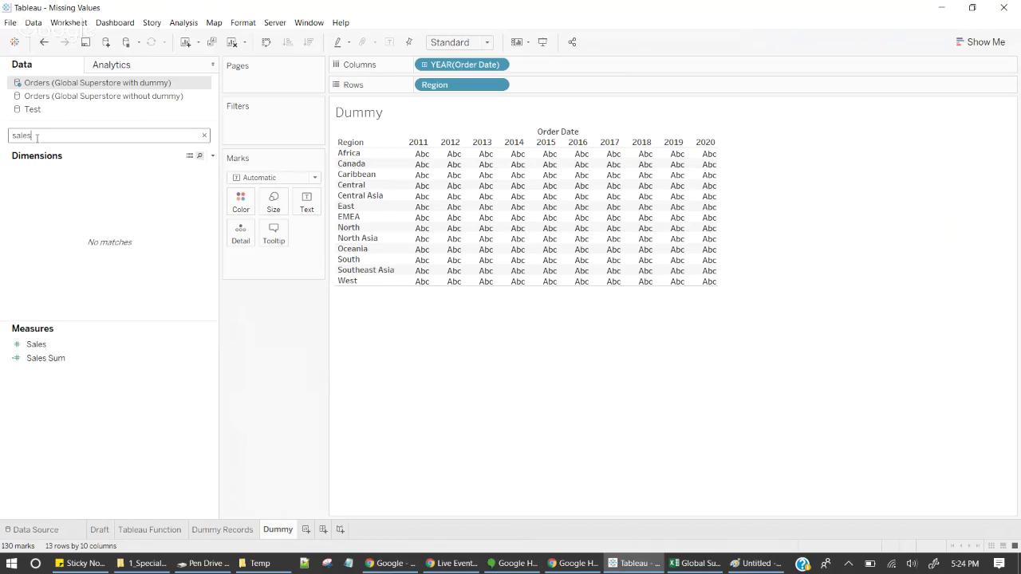
click(60, 346)
click(55, 345)
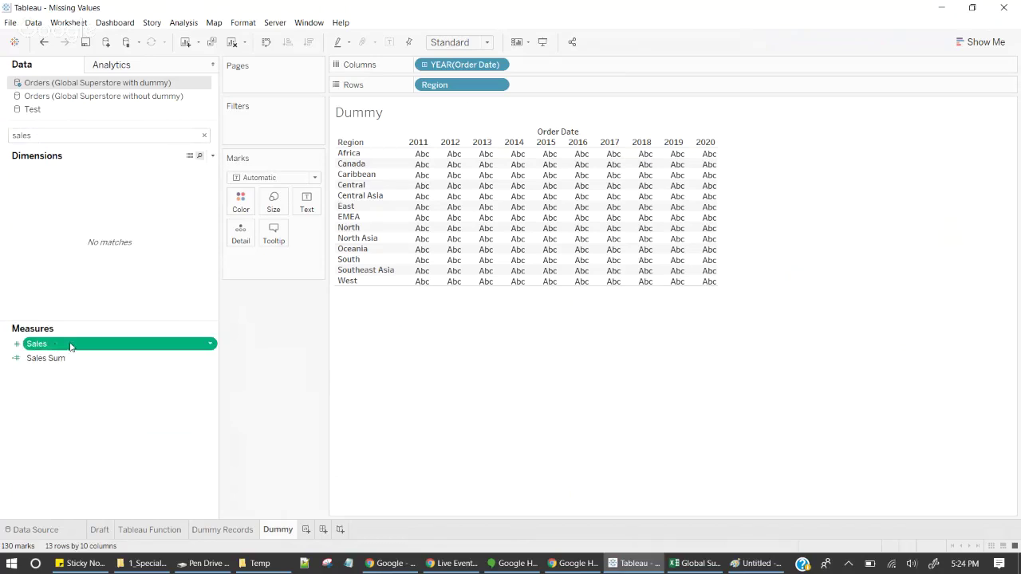
drag(60, 348, 311, 209)
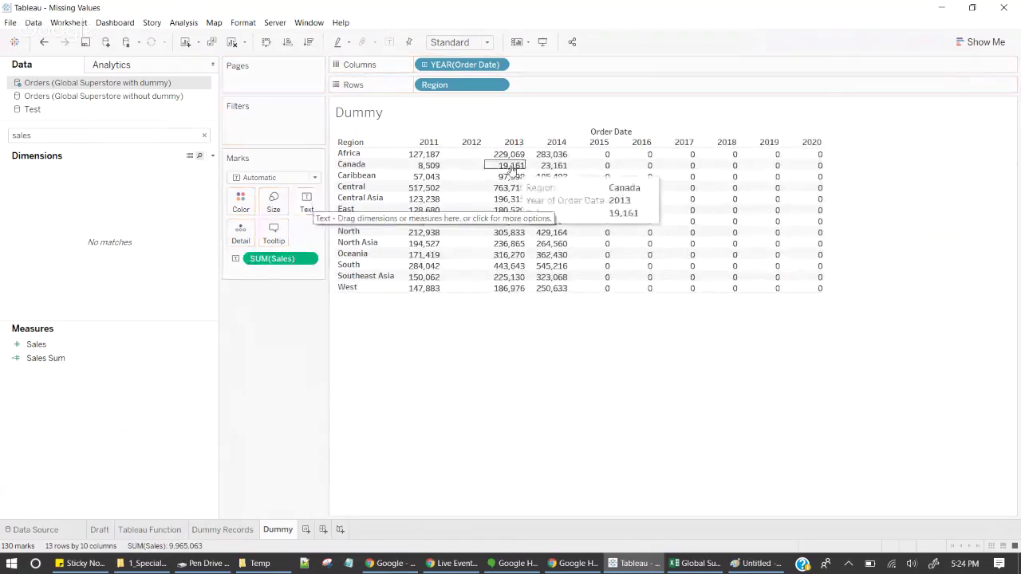
mouse_move(472, 156)
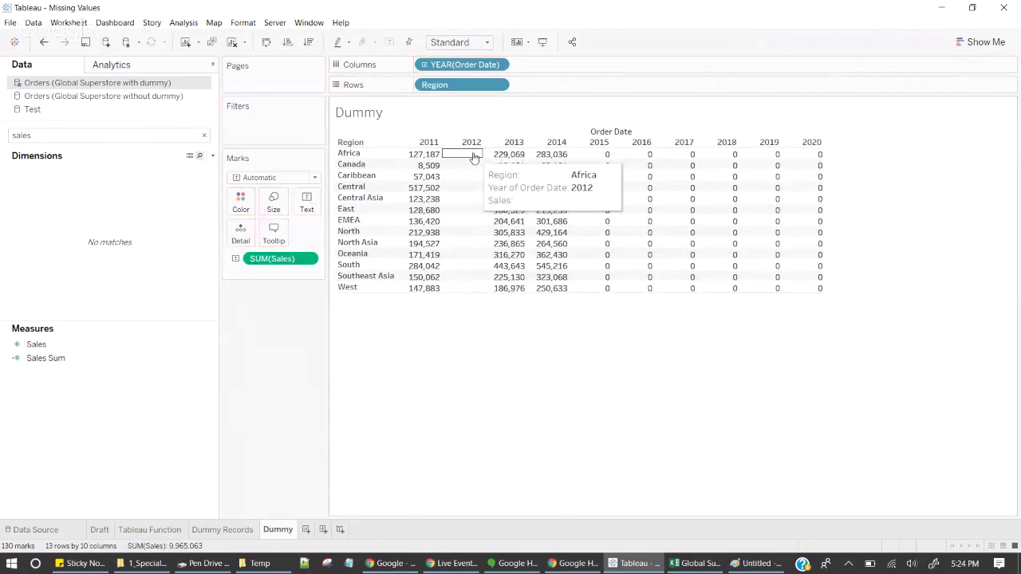
Remove the sum of Sales from the marks of the Dummy worksheet
click(41, 357)
right_click(41, 357)
click(78, 349)
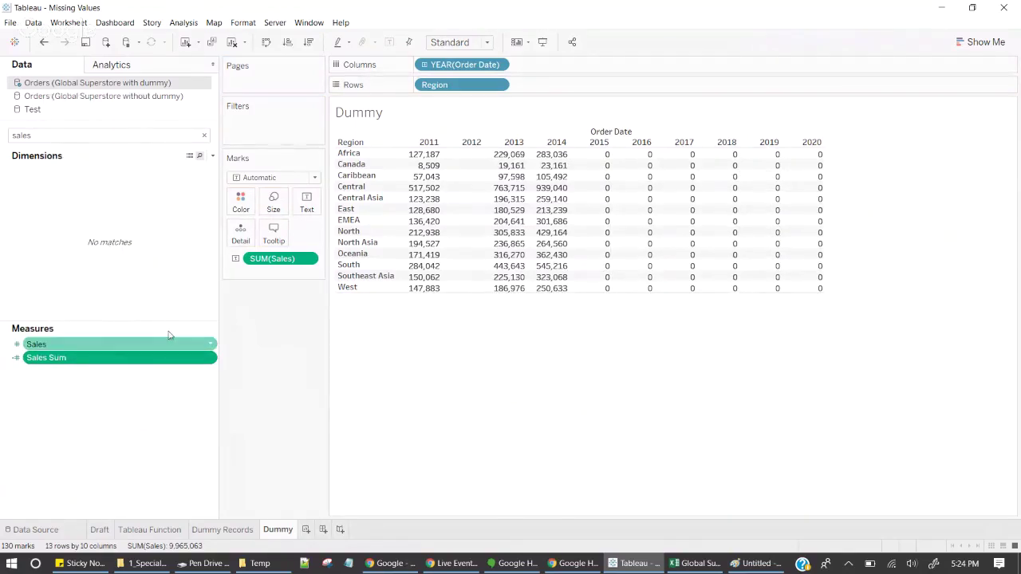
click(693, 185)
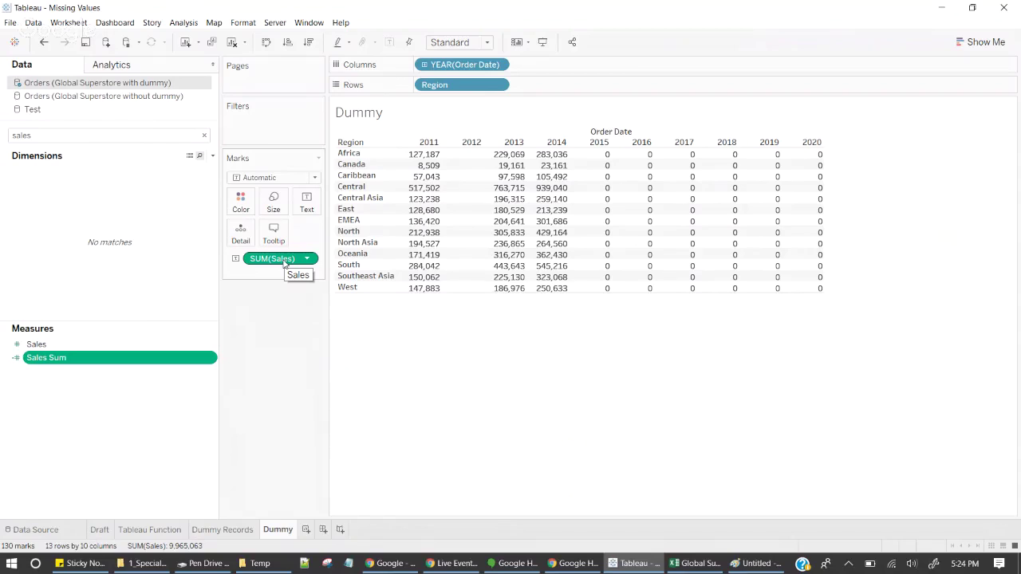
drag(283, 264, 57, 358)
Review the formula of the Sales Sum calculated field without changing it and place Sales Sum as text in the table
right_click(57, 358)
key(Escape)
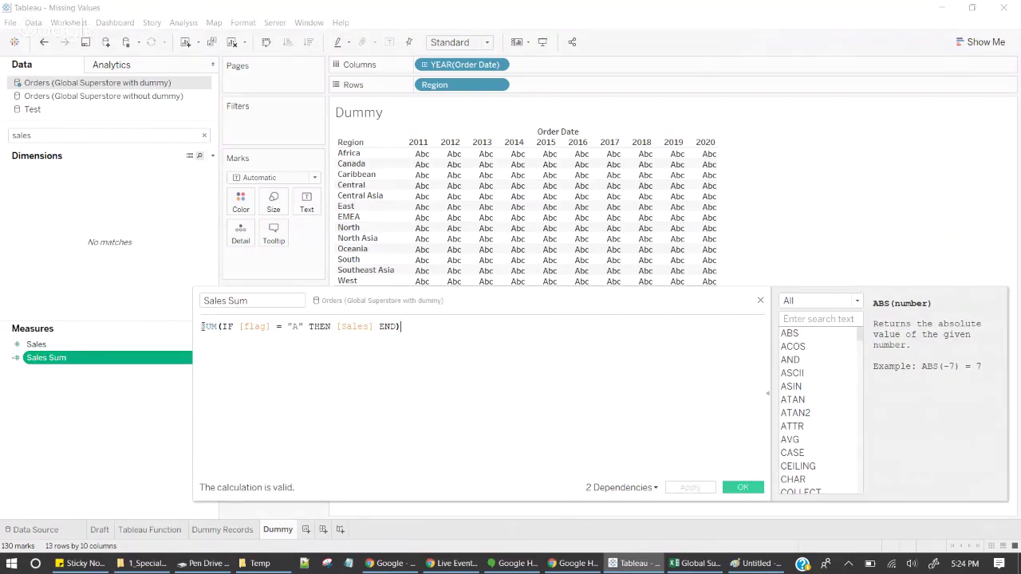
double_click(205, 326)
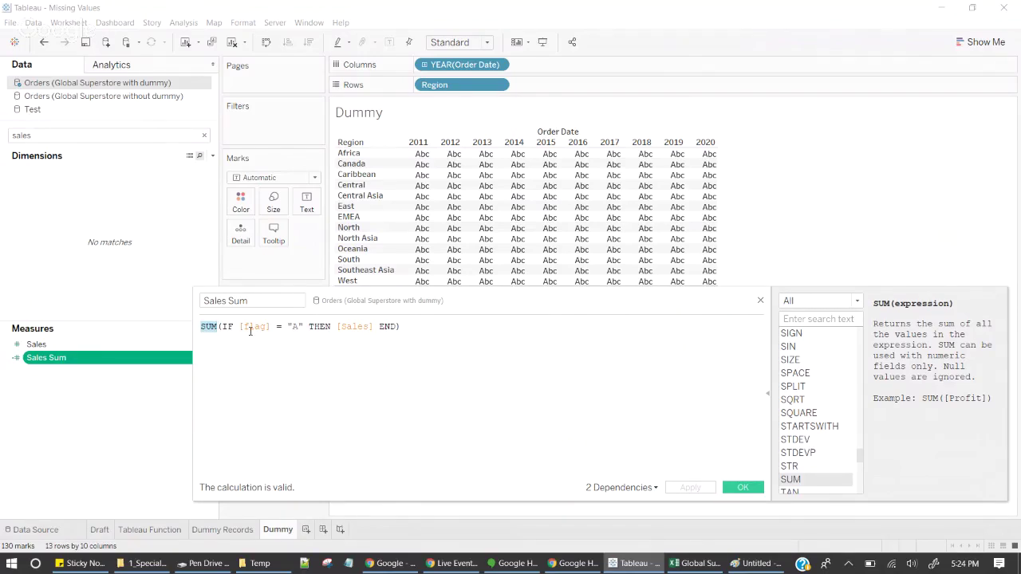
drag(241, 327, 305, 326)
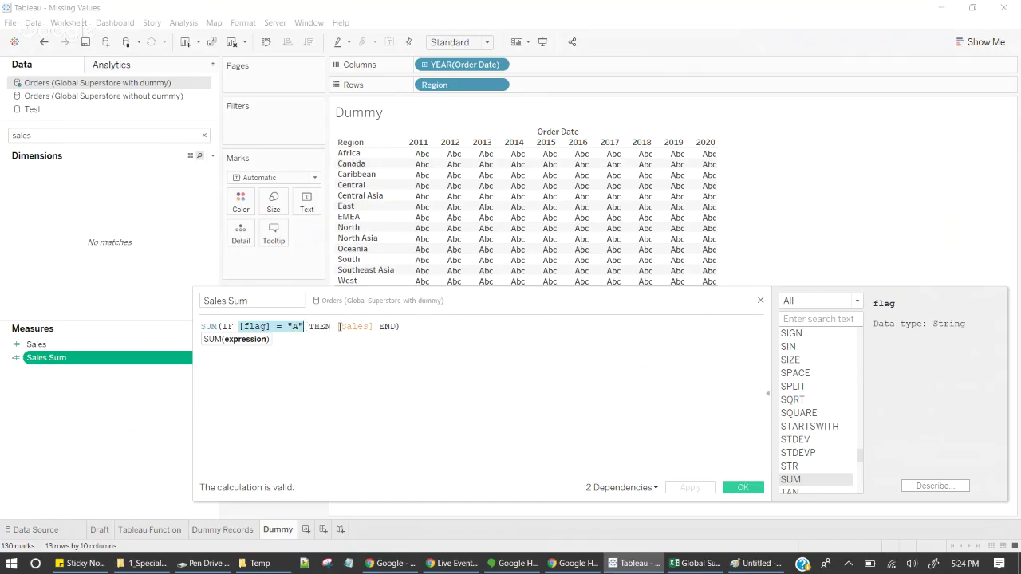
drag(339, 326, 376, 326)
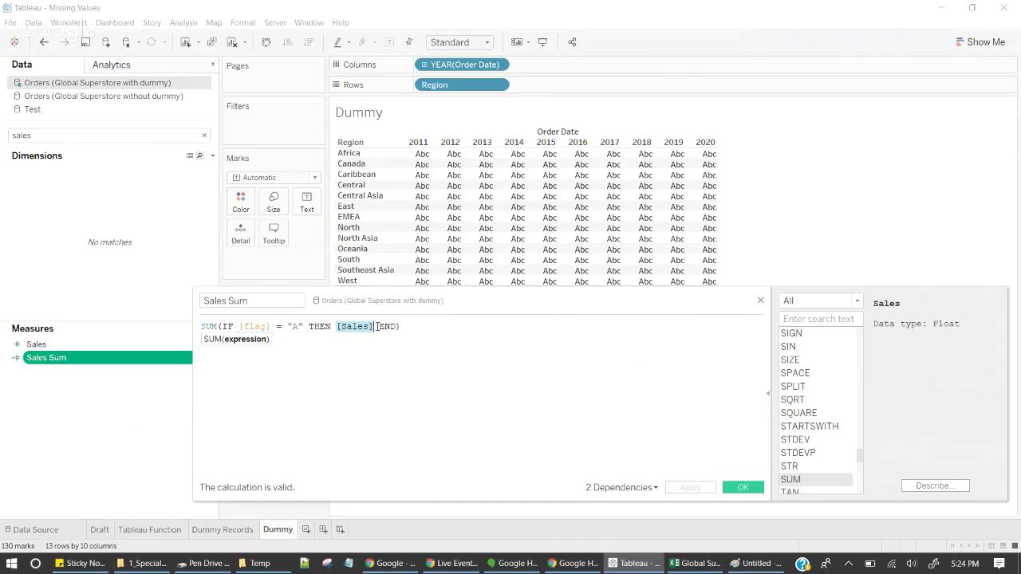
click(760, 300)
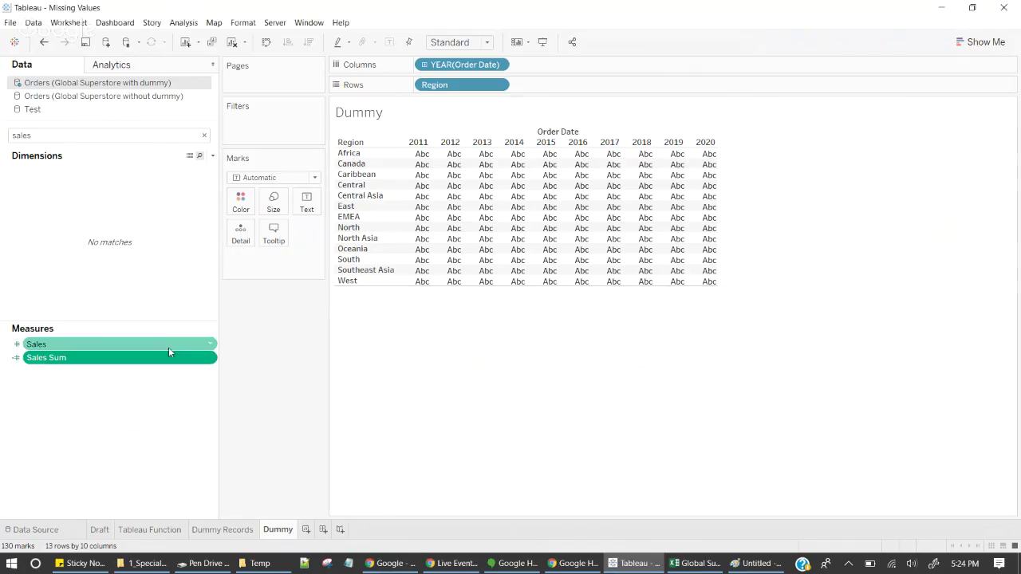
drag(46, 360, 302, 211)
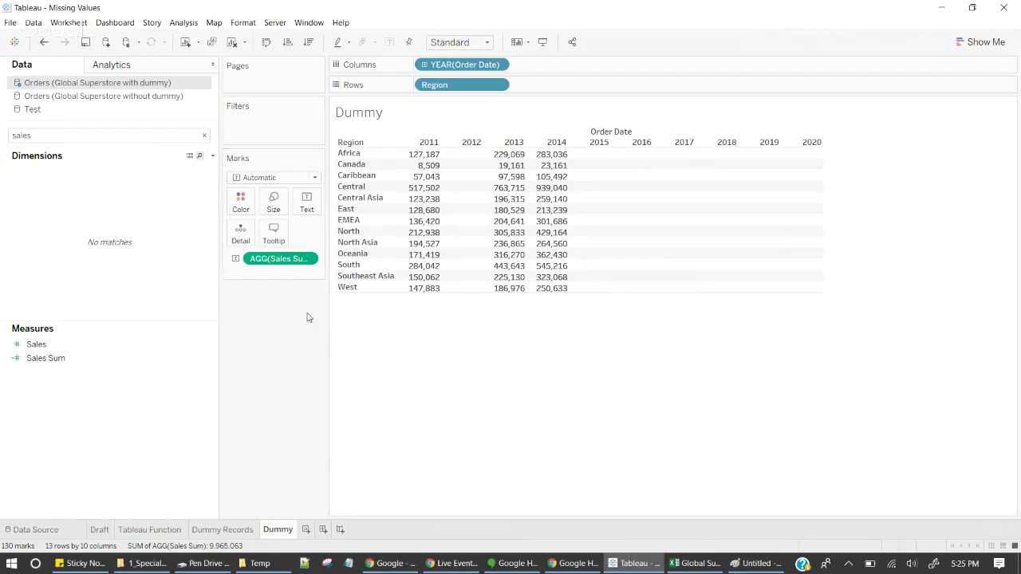
Search the fields for zero and examine how the Populate Zero calculation uses Sales Sum and Zero, leaving it unedited
double_click(37, 136)
text(ero)
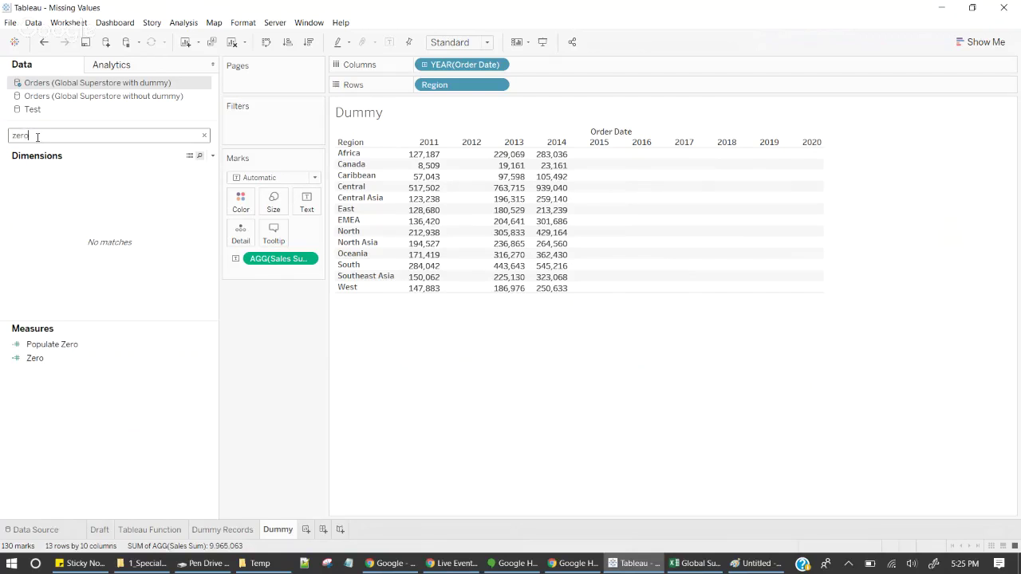
click(48, 343)
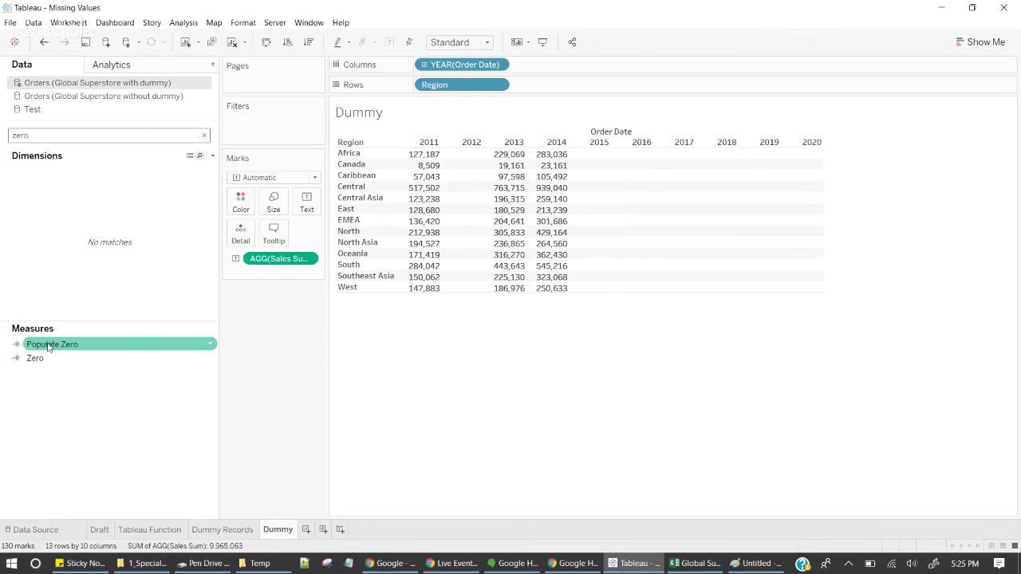
right_click(48, 343)
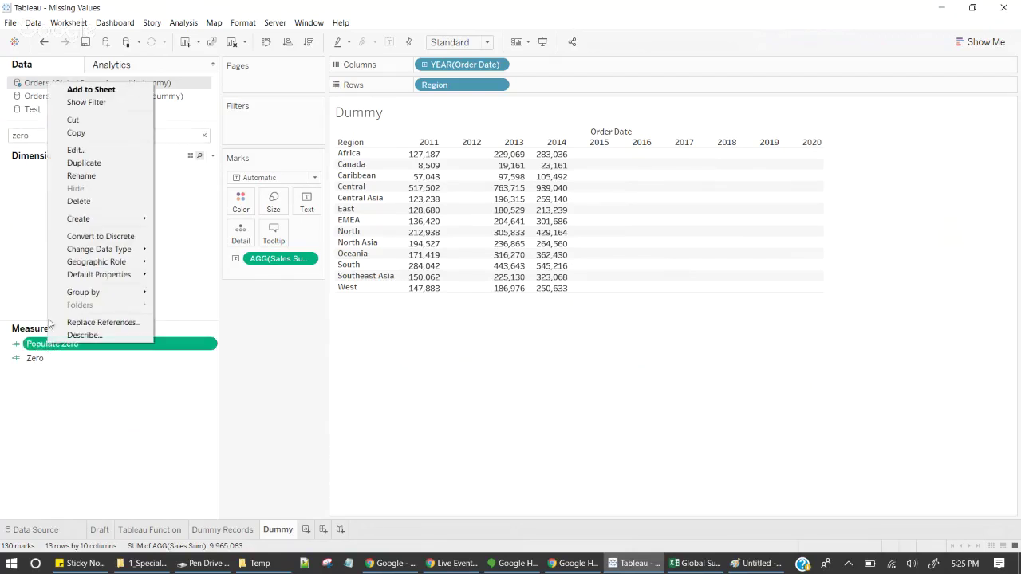
click(76, 150)
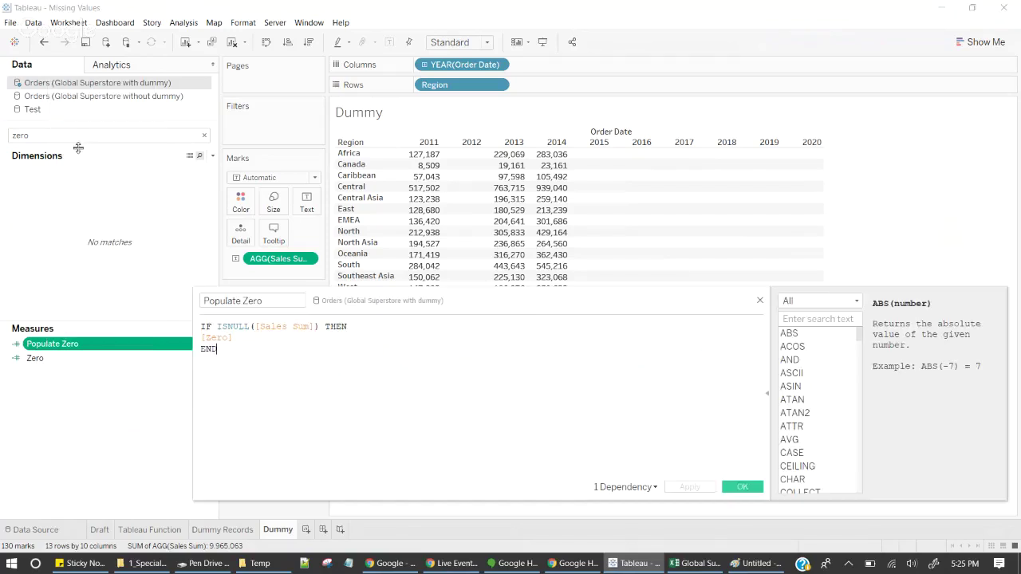
double_click(256, 326)
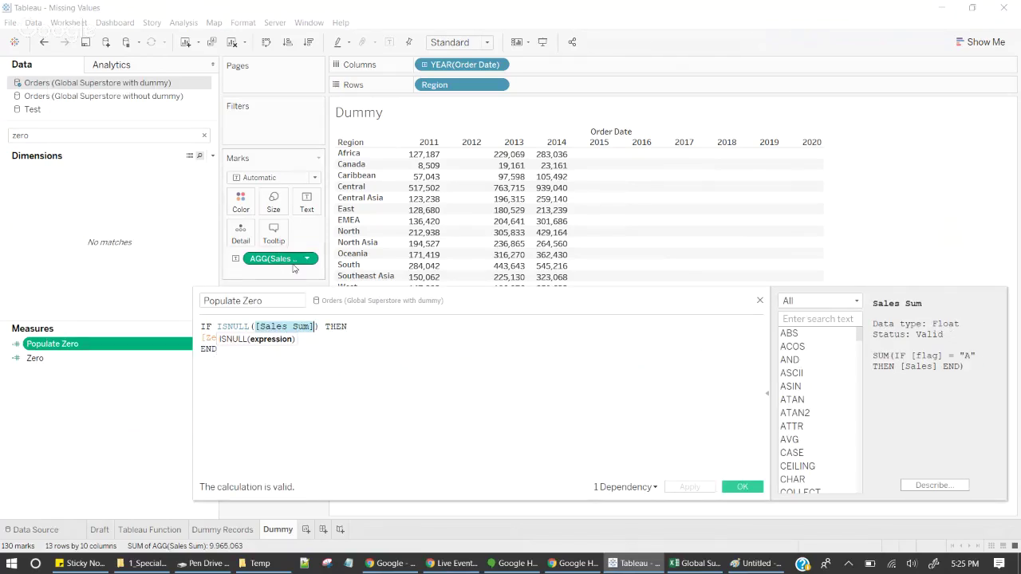
drag(254, 327, 325, 327)
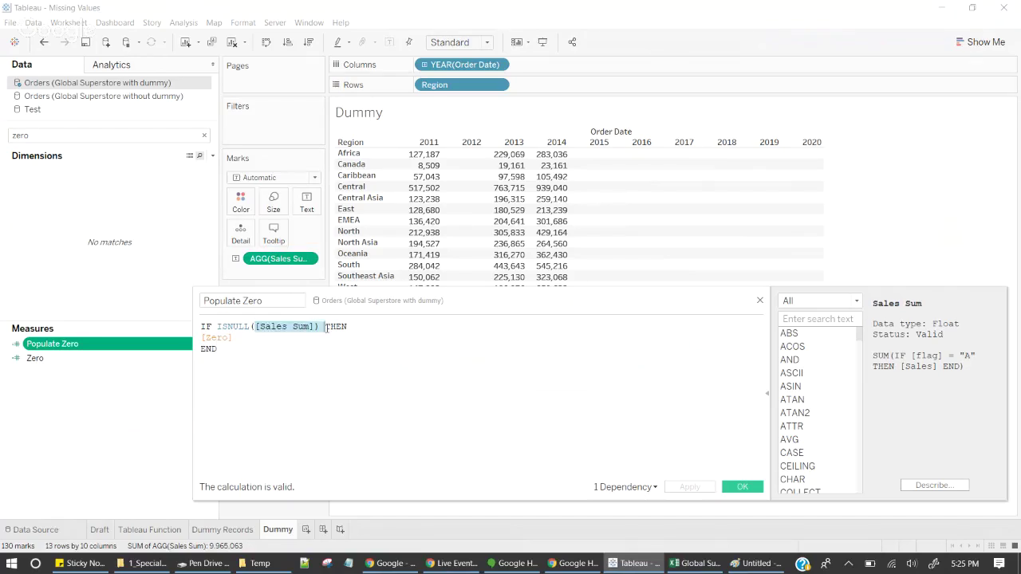
click(237, 326)
double_click(216, 337)
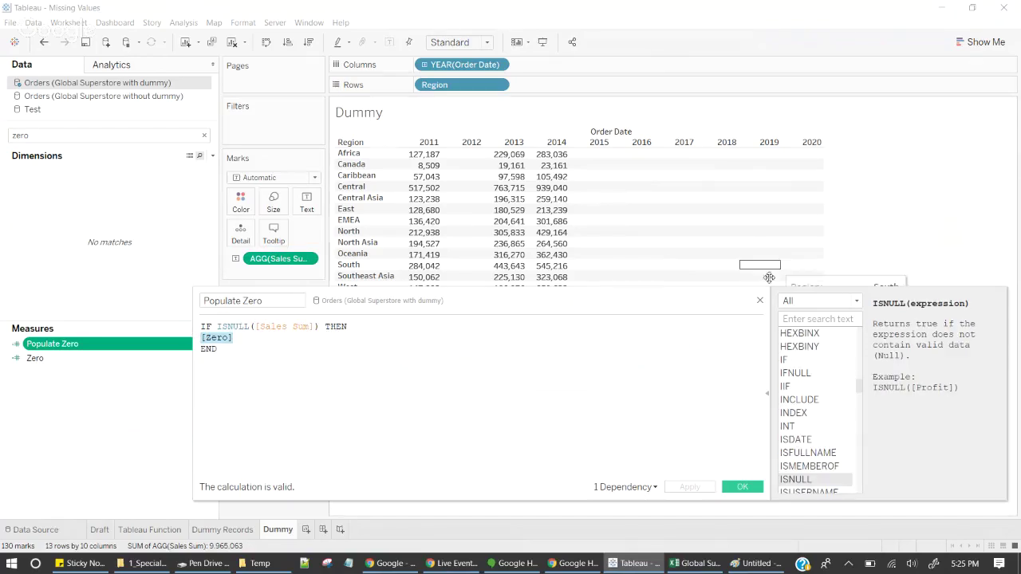
click(762, 301)
Add Populate Zero to the marks and assign it to the table's text alongside Sales Sum
drag(70, 344, 263, 275)
click(235, 273)
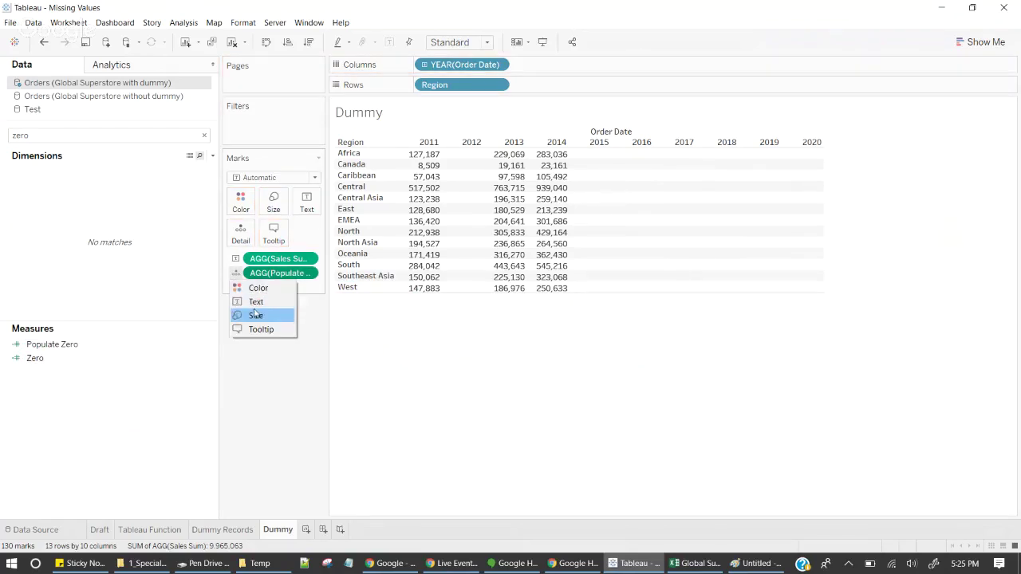
click(256, 303)
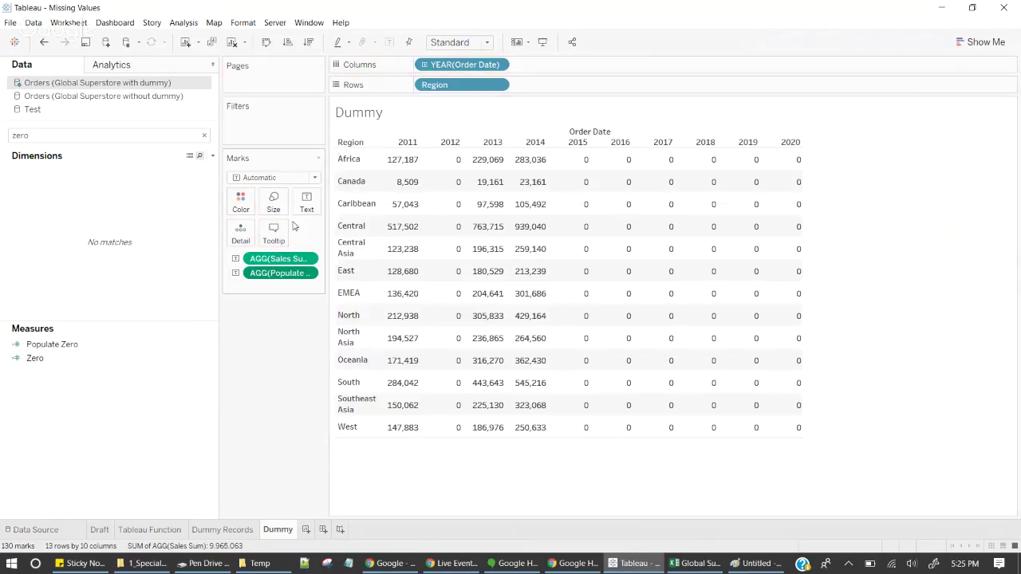
Edit the text label so that Sales Sum and Populate Zero sit side by side on a single line
click(307, 201)
click(401, 229)
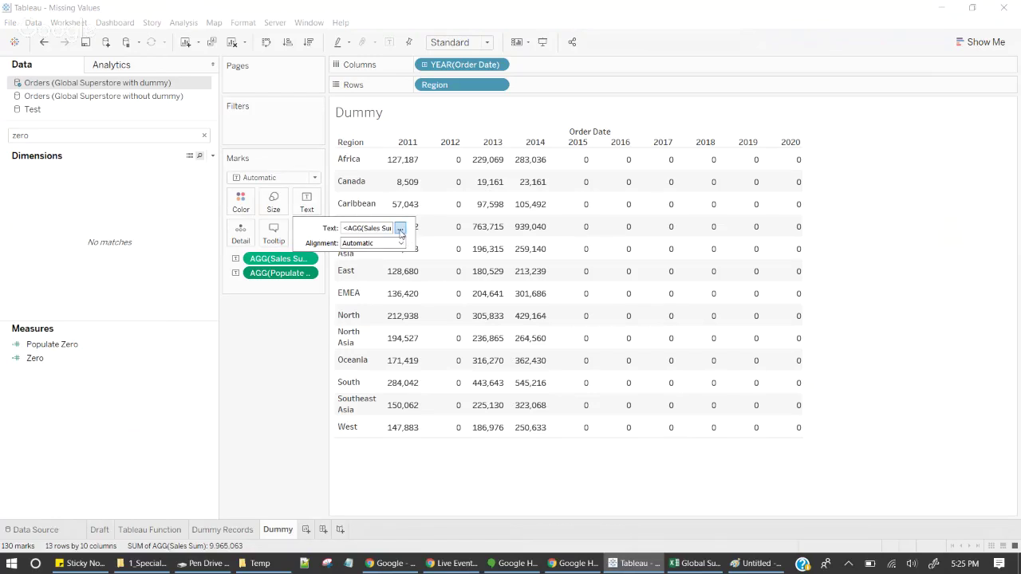
key(ctrl+a)
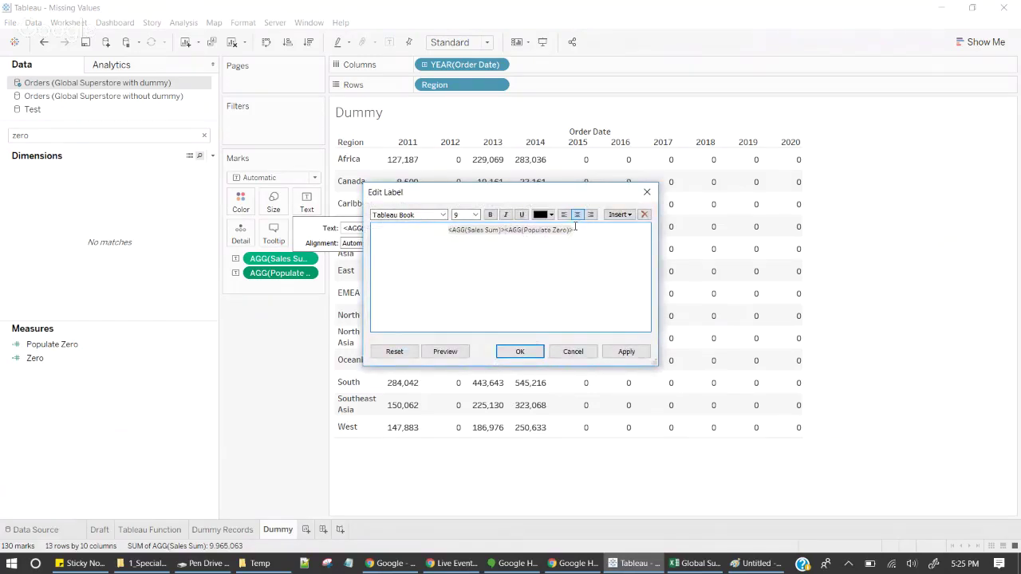
click(520, 352)
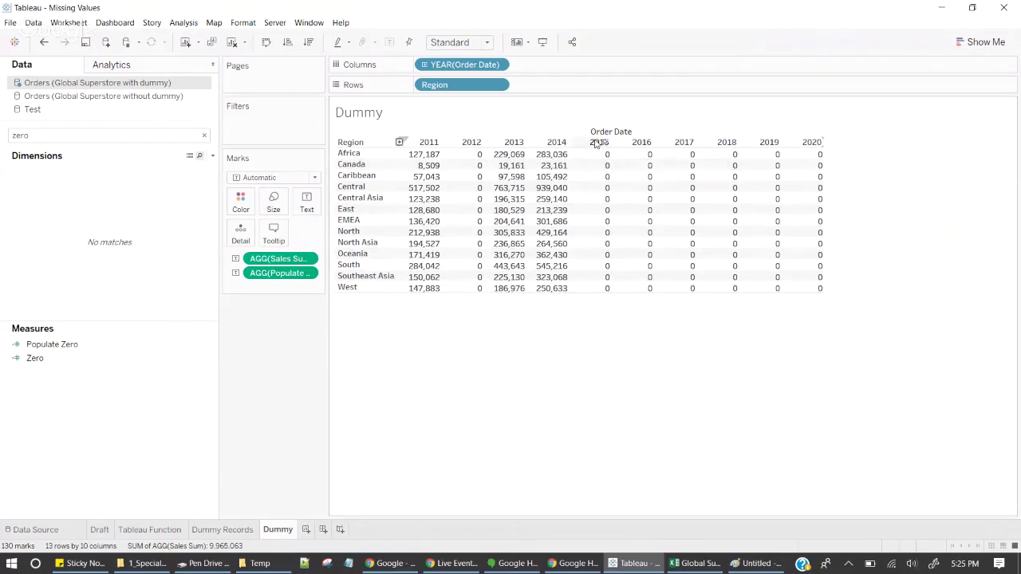
click(800, 147)
click(736, 326)
Switch to the Global Superstore with dummy workbook in Excel and examine Year_Table's years and Superstore_Table's regions on the Logic sheet
mouse_move(794, 154)
click(697, 566)
scroll(851, 287, up, 5)
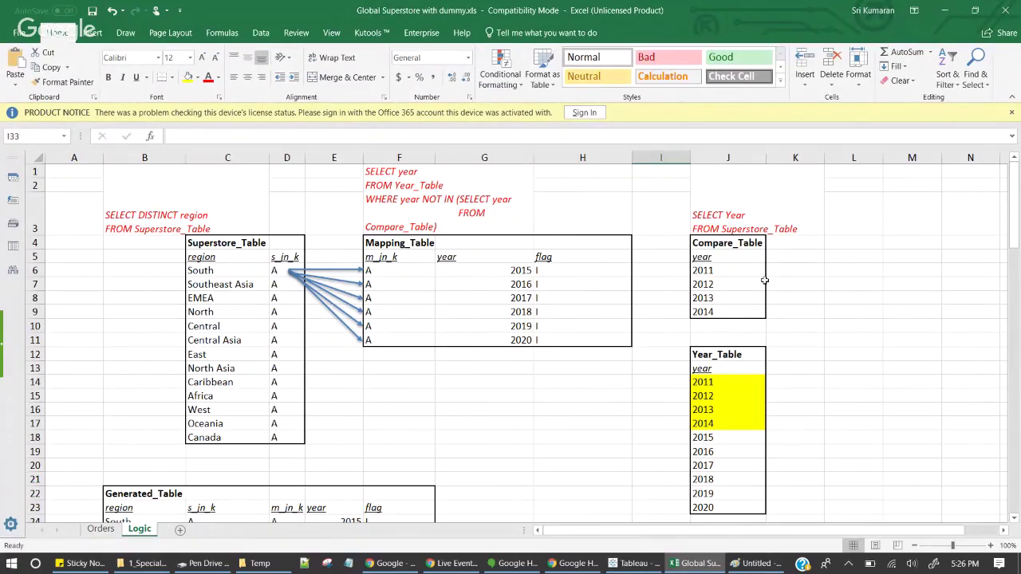
drag(715, 385, 714, 507)
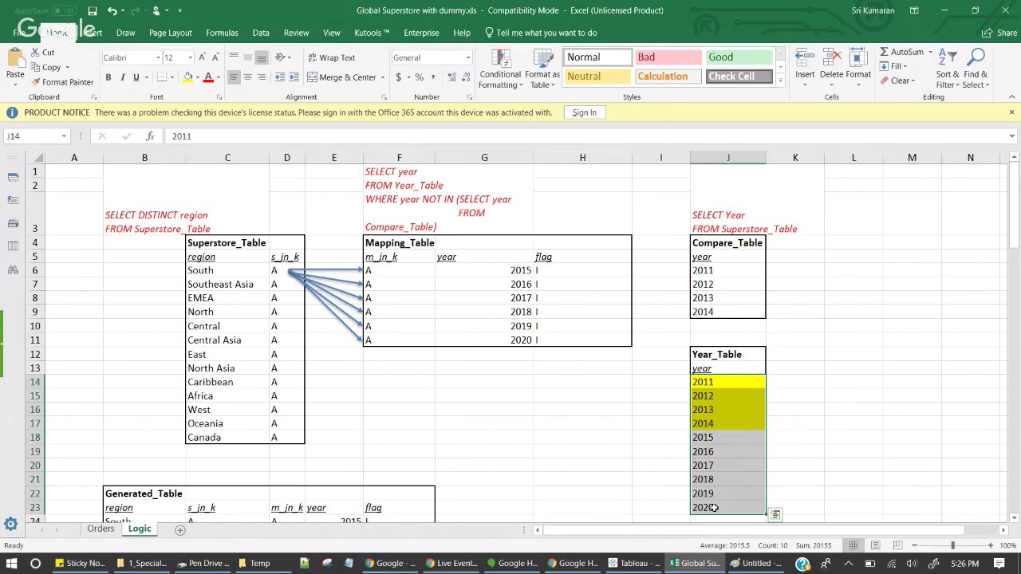
click(236, 354)
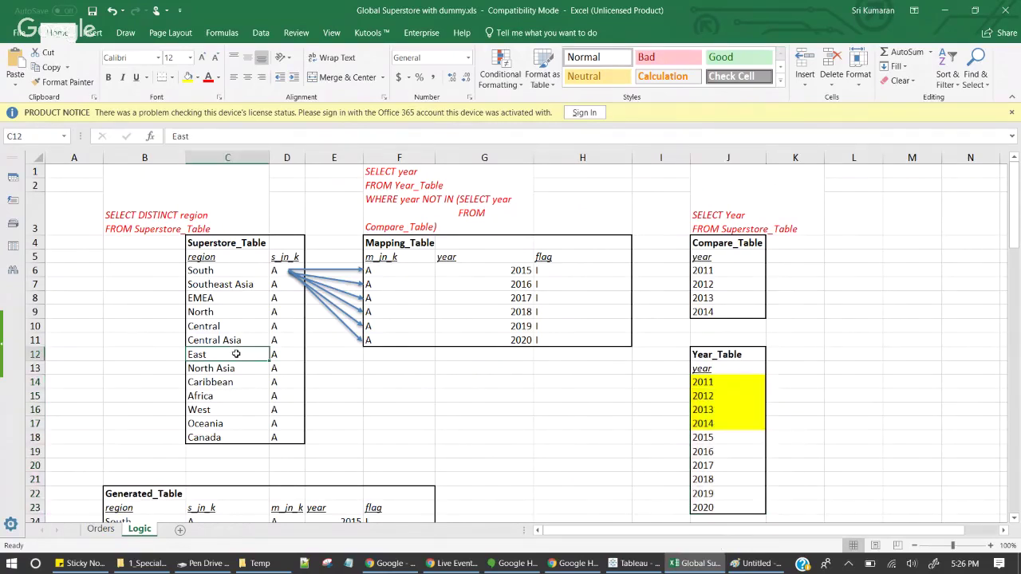
click(228, 435)
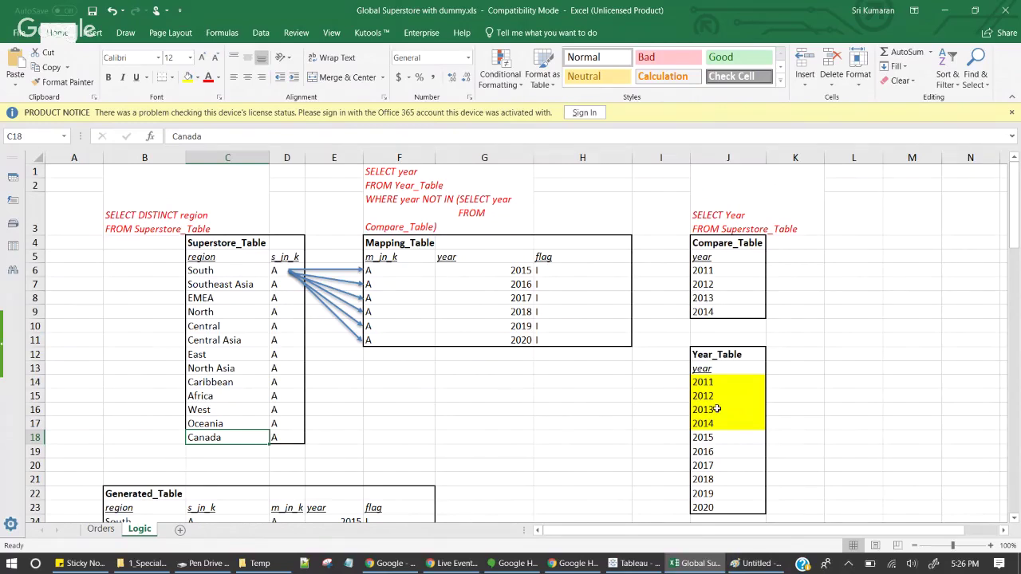
click(351, 496)
scroll(436, 432, down, 3)
scroll(435, 432, up, 3)
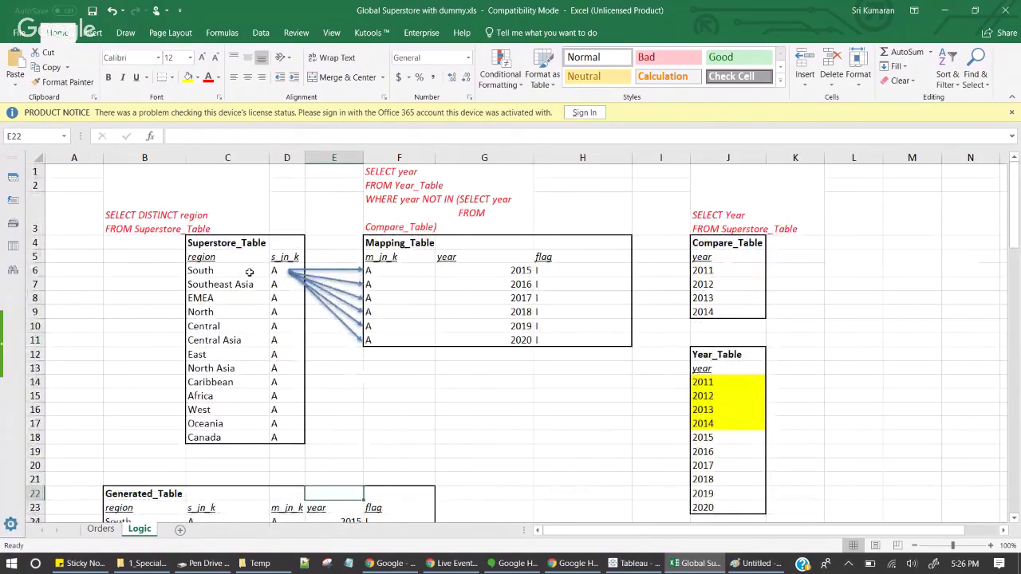
drag(249, 272, 223, 432)
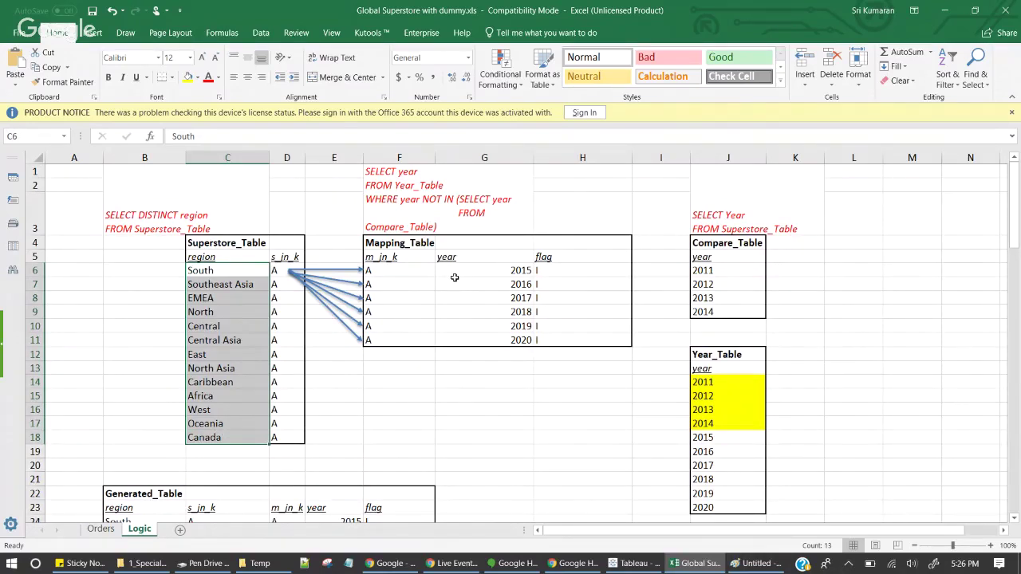
click(716, 383)
drag(716, 384, 708, 504)
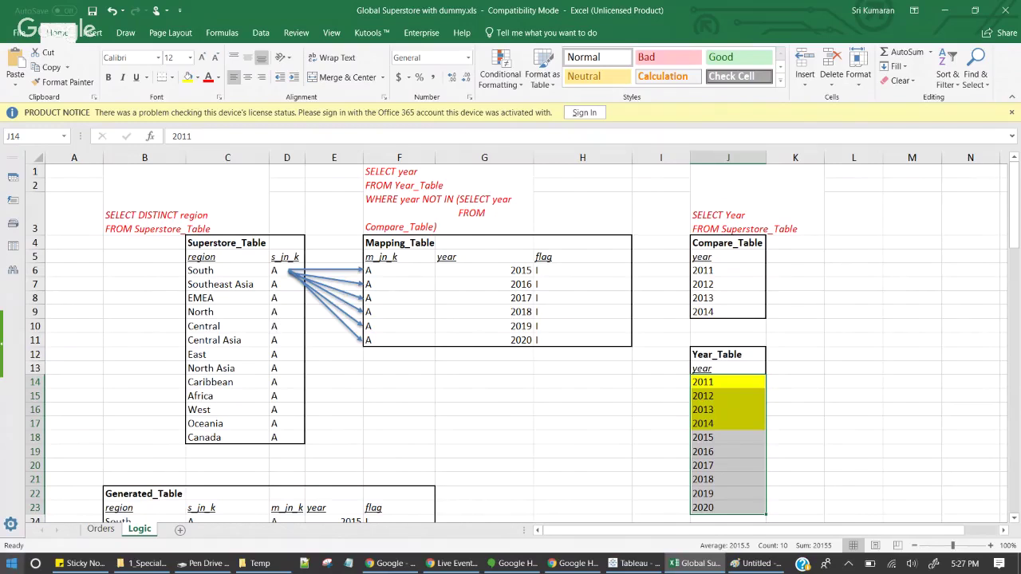
Open the Orders sheet and examine the flag column for the original records above the dummy records
click(101, 529)
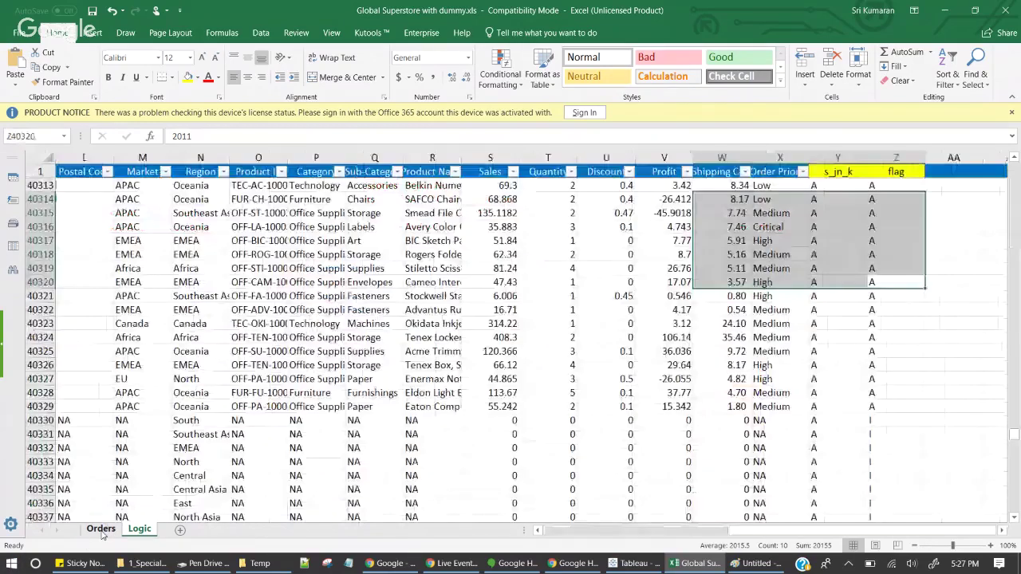
click(895, 158)
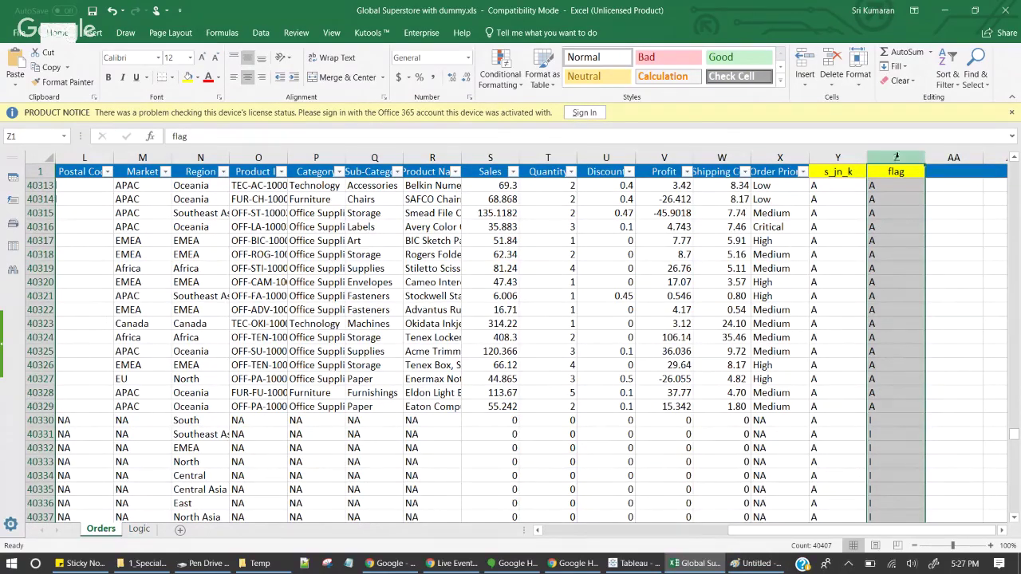
drag(878, 406, 882, 305)
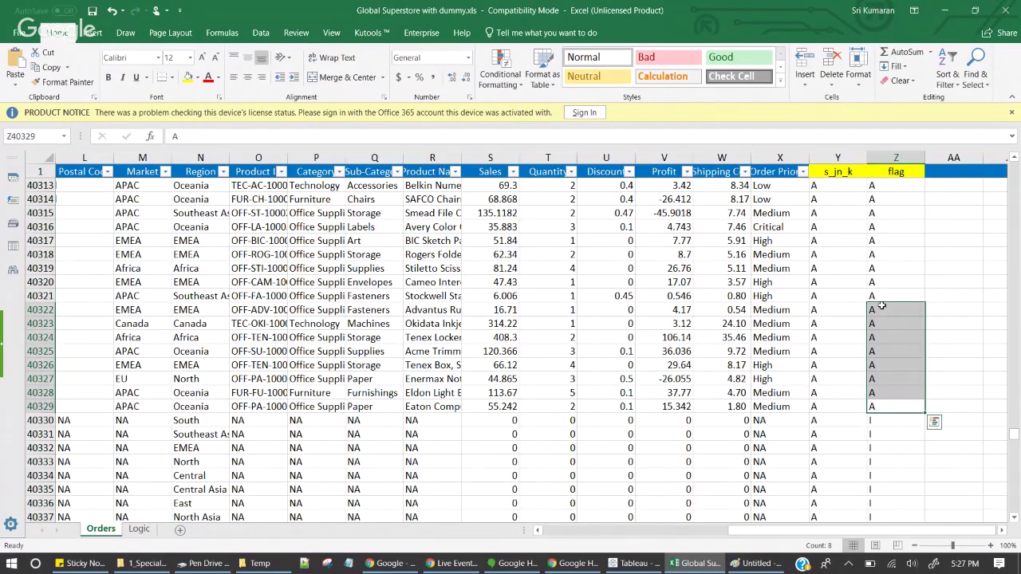